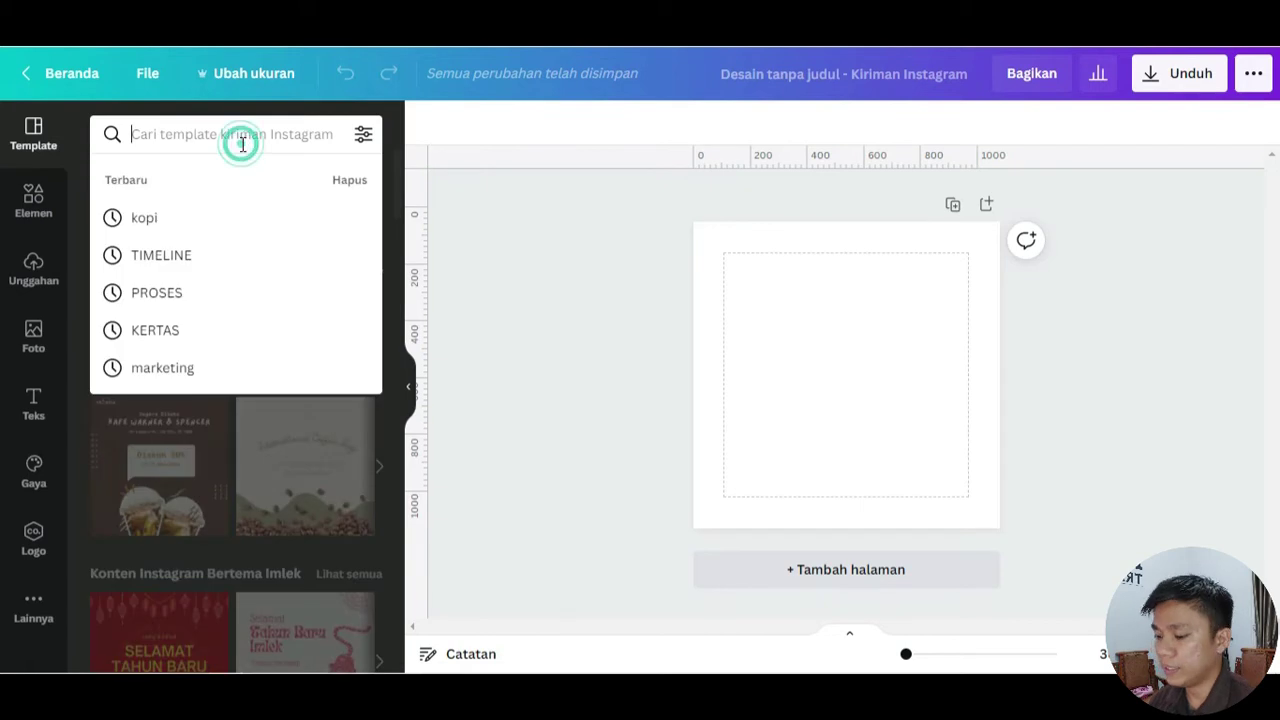
# - Search the templates for "kopi" and apply the Coffe Cappuccino promo template to the blank page
pyautogui.press('Return')
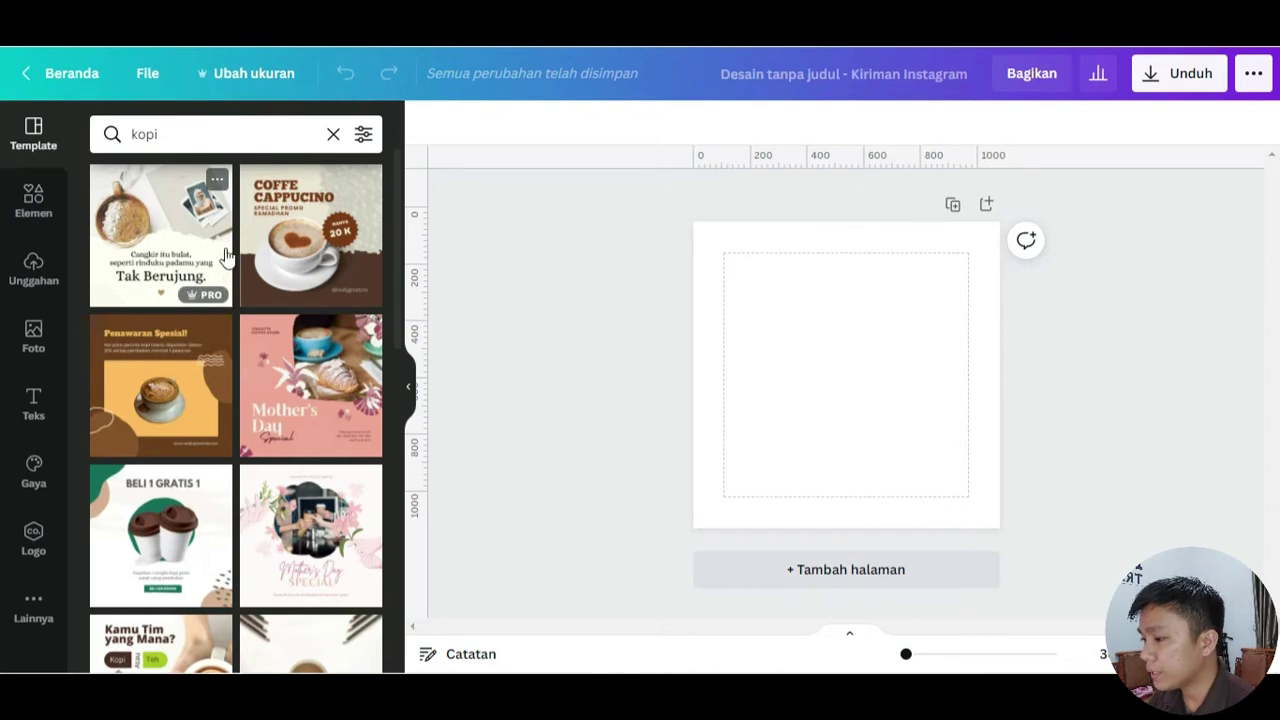
pyautogui.click(278, 240)
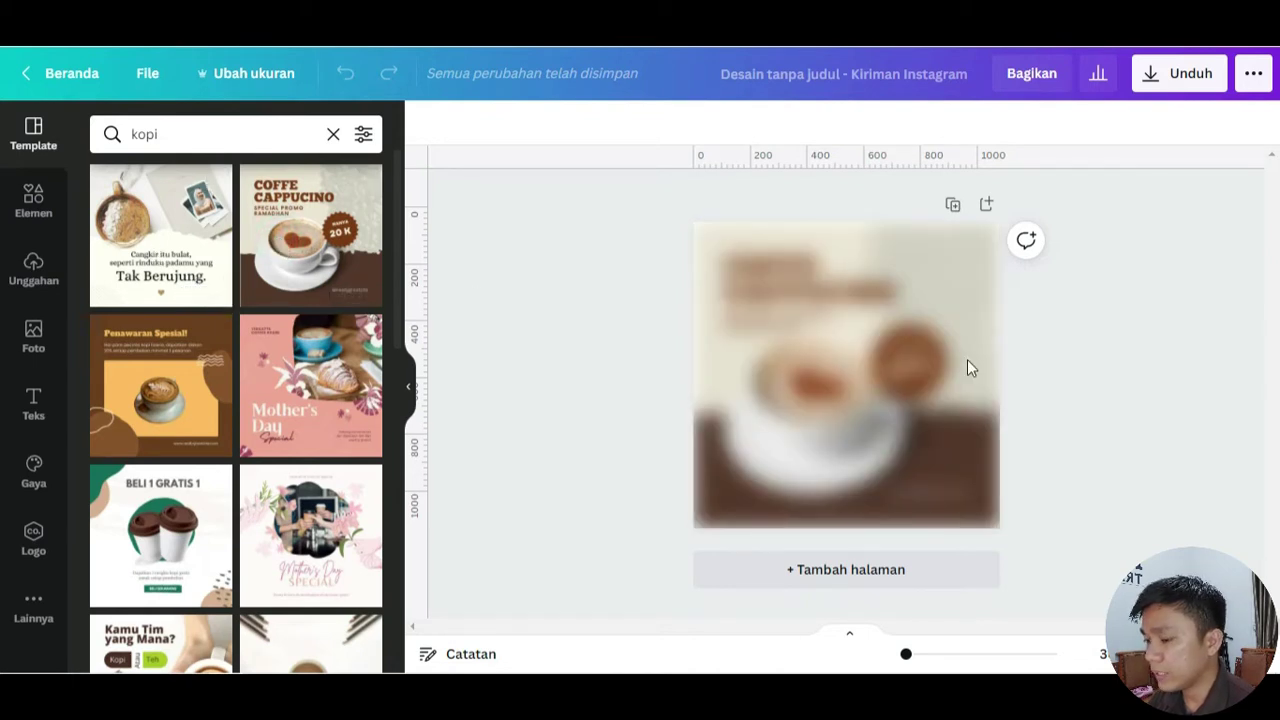
# - Examine the template's headline, promo text, price badge, account handle, cup photo and background as a layout reference
pyautogui.click(776, 294)
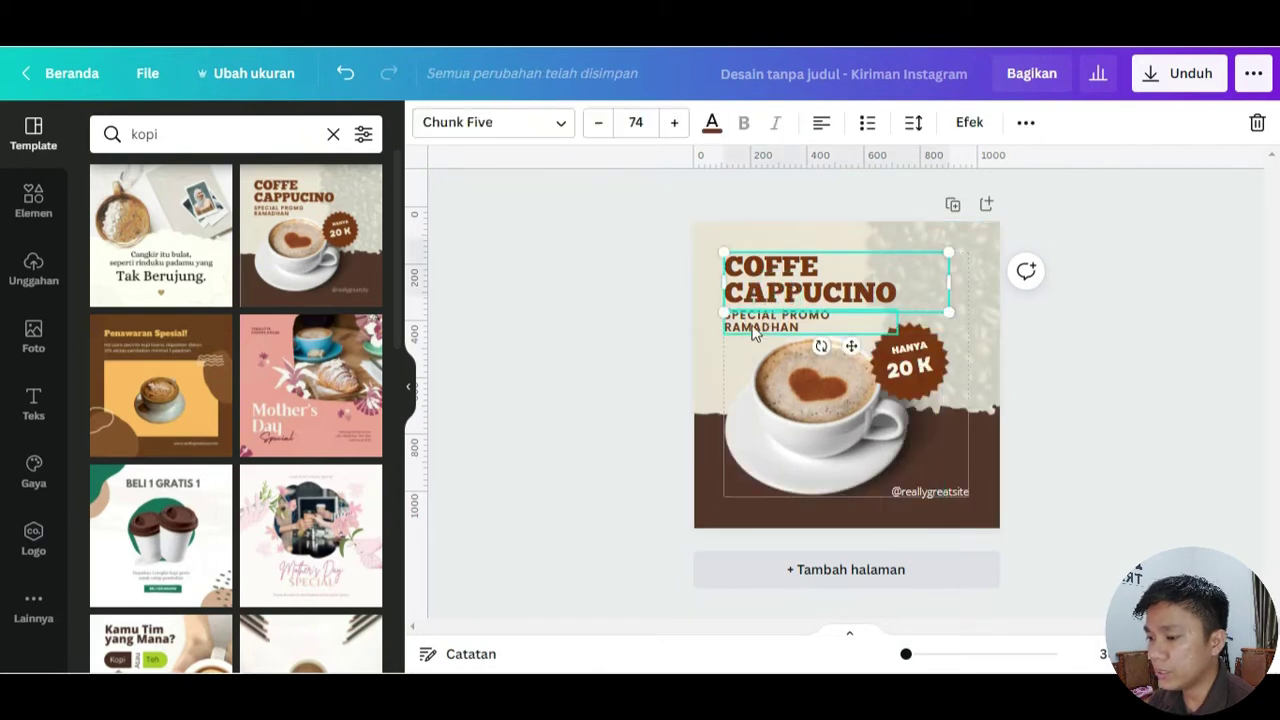
pyautogui.click(760, 322)
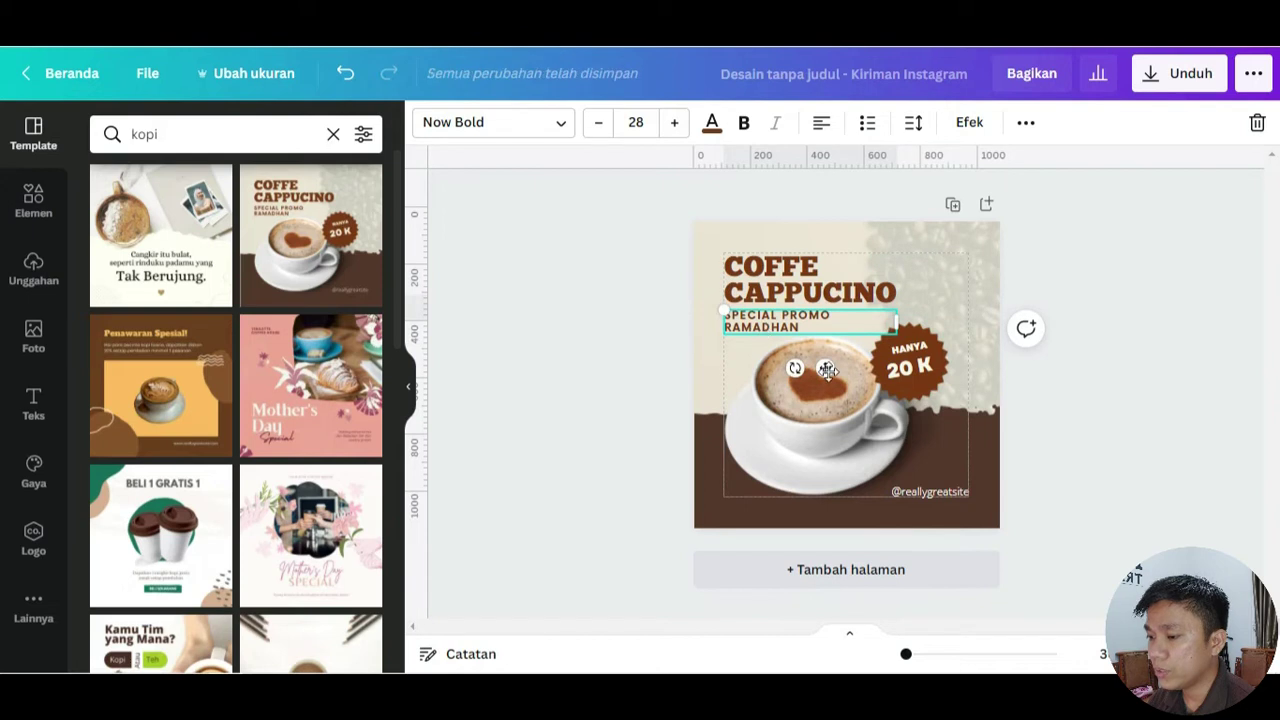
pyautogui.click(908, 366)
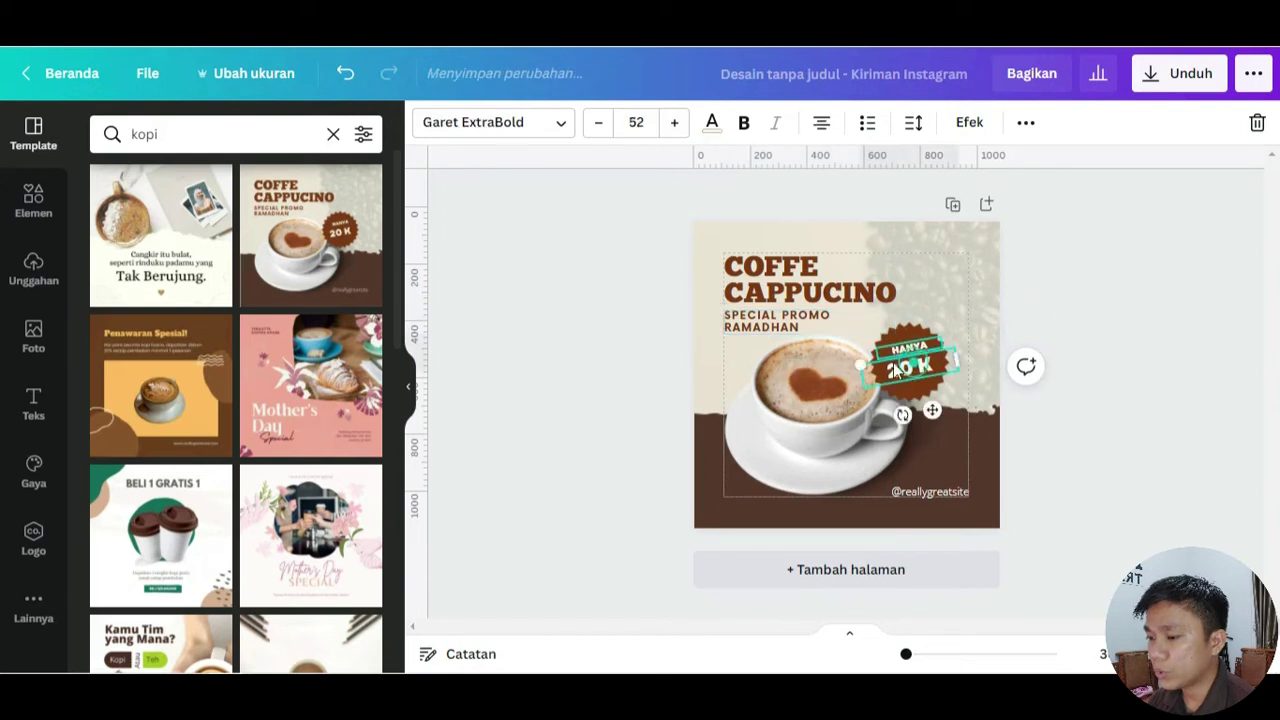
pyautogui.click(950, 490)
pyautogui.click(798, 376)
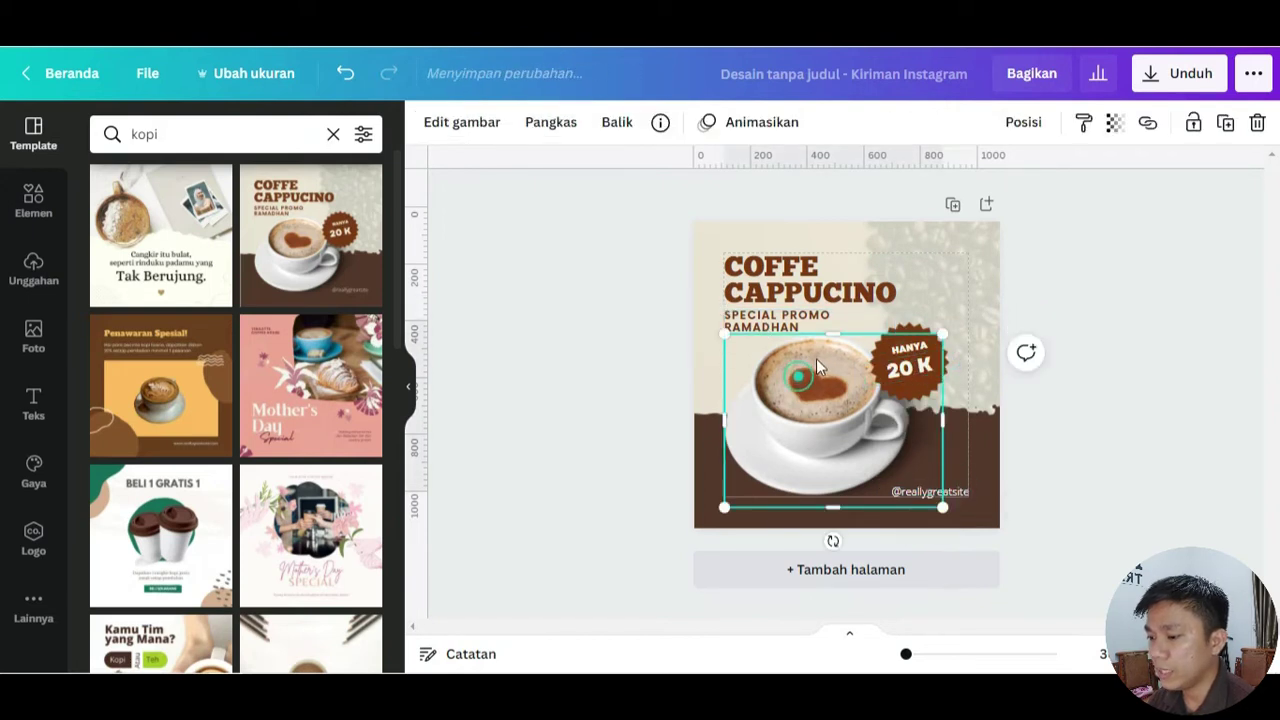
pyautogui.moveTo(983, 441)
pyautogui.mouseDown()
pyautogui.moveTo(1020, 420)
pyautogui.moveTo(924, 403)
pyautogui.moveTo(966, 460)
pyautogui.moveTo(986, 449)
pyautogui.mouseUp()
pyautogui.click(972, 238)
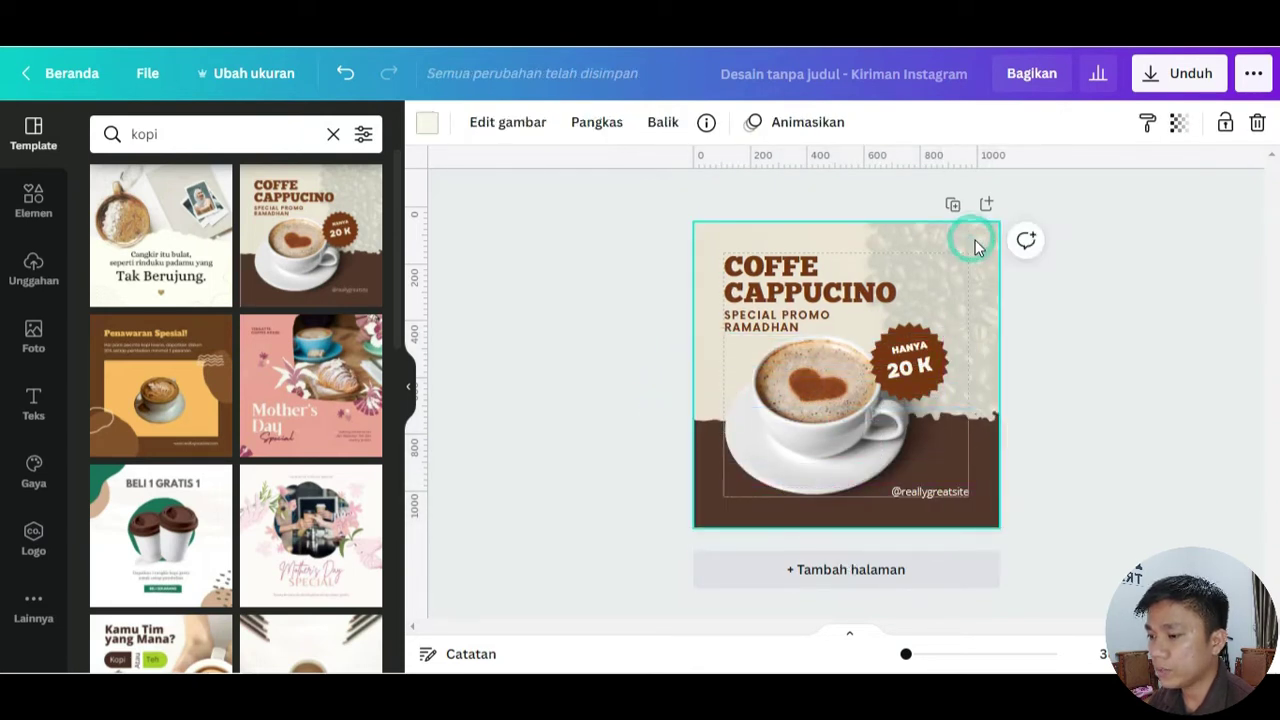
pyautogui.click(1086, 202)
pyautogui.click(983, 246)
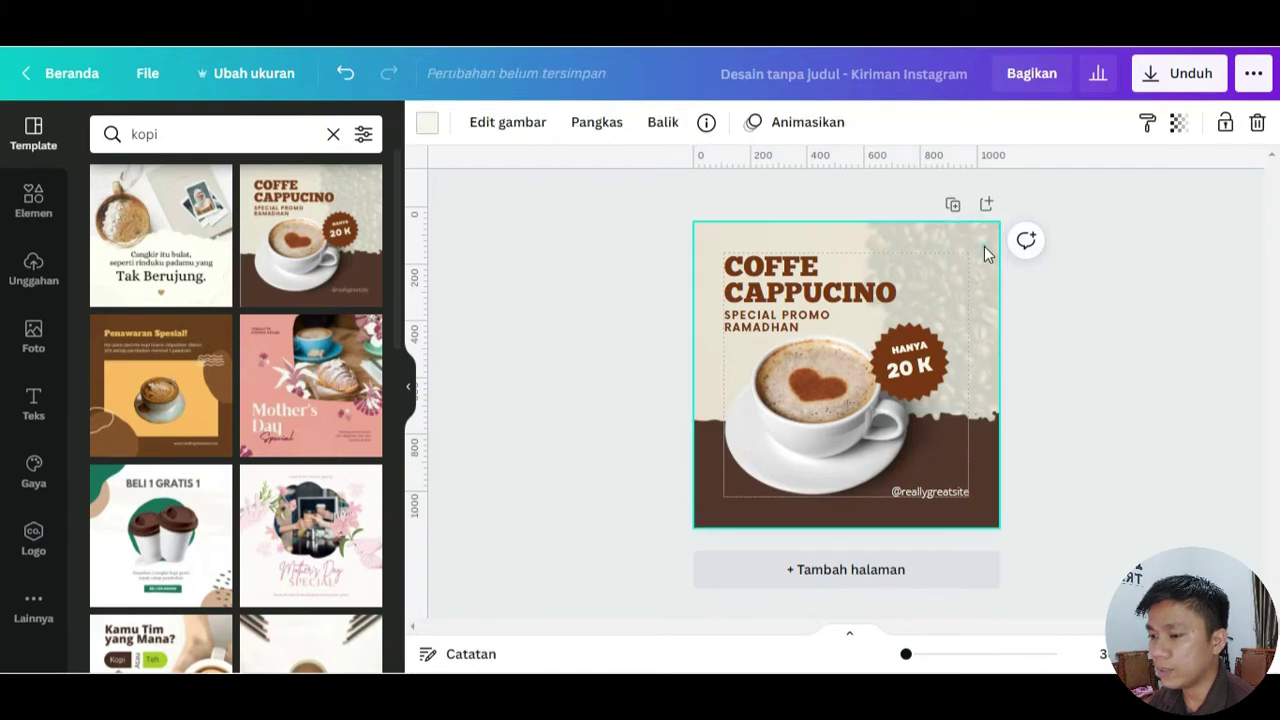
pyautogui.click(1178, 122)
pyautogui.click(1120, 370)
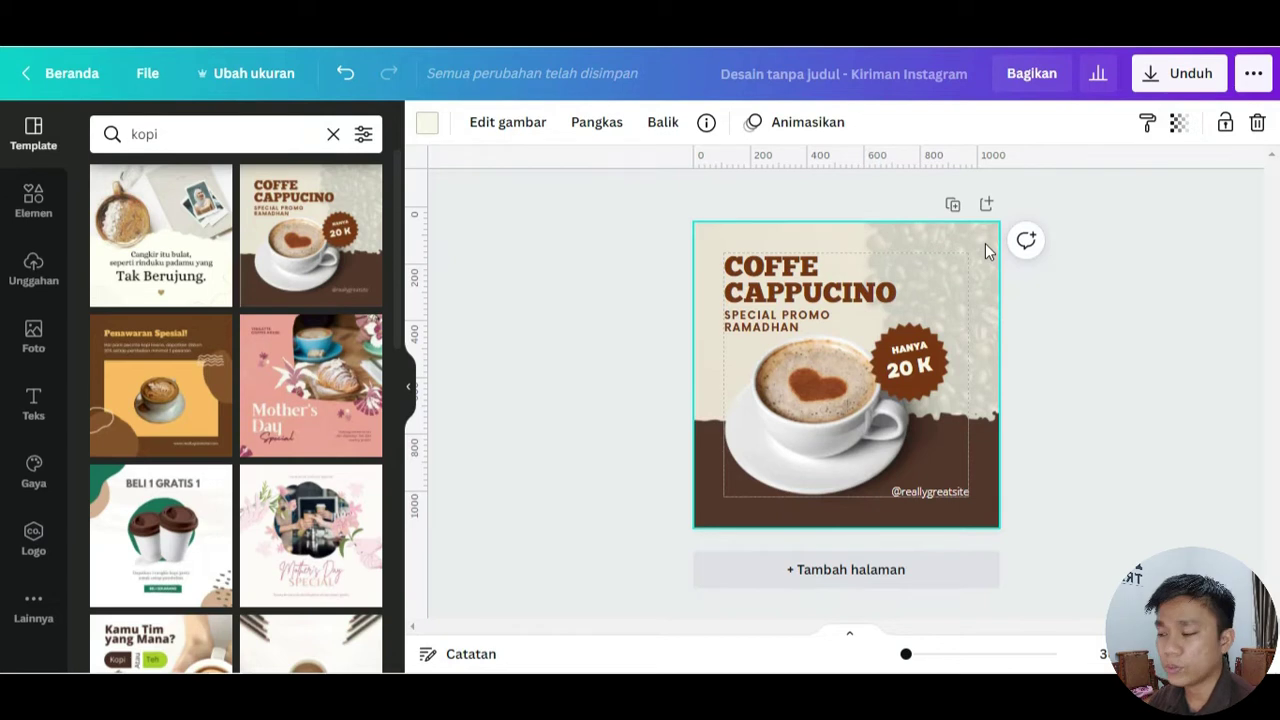
# - Check which fonts the template uses for its headline, promo line, price badge and account handle
pyautogui.click(770, 298)
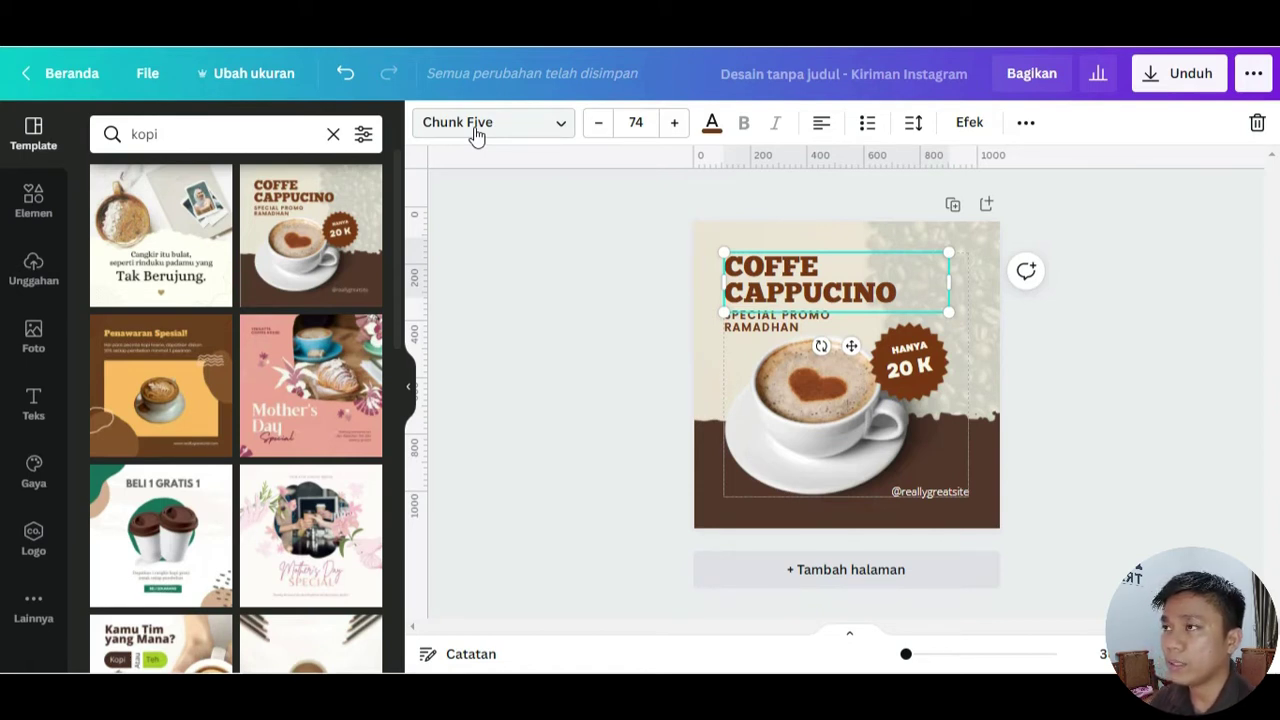
pyautogui.hotkey('ctrl', 'z')
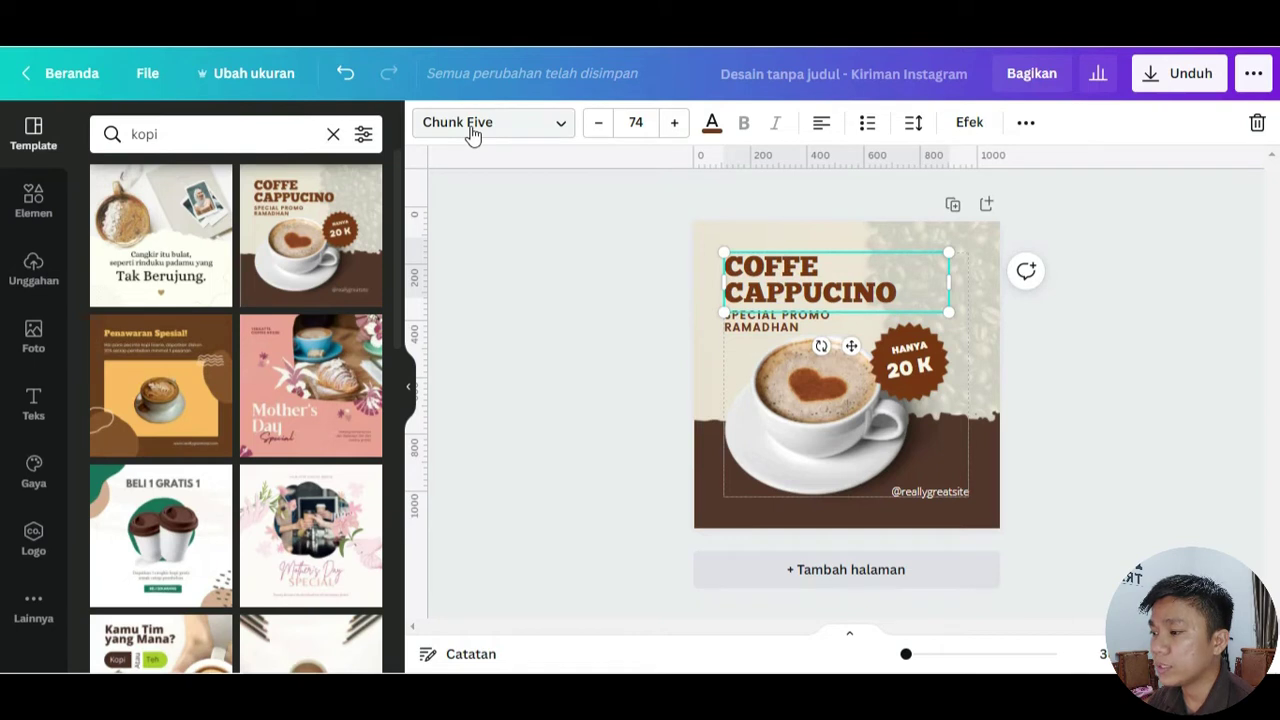
pyautogui.click(761, 324)
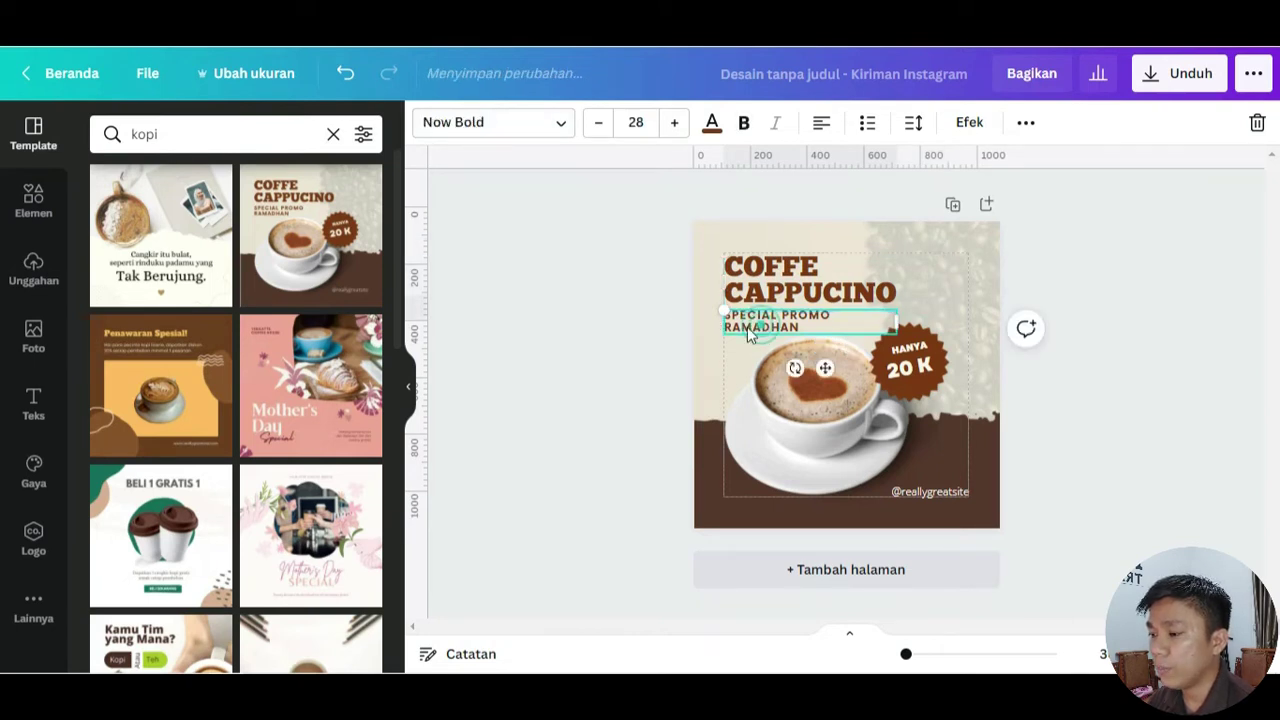
pyautogui.click(915, 358)
pyautogui.click(920, 350)
pyautogui.click(920, 350)
pyautogui.click(920, 351)
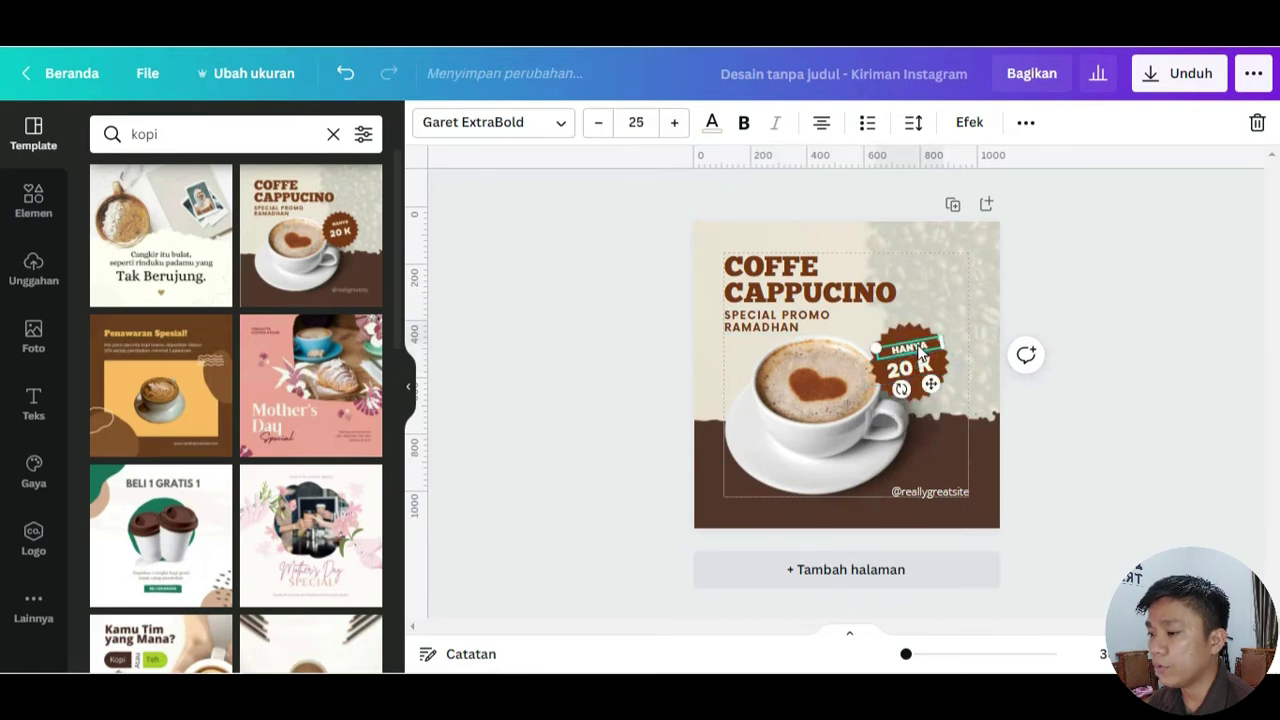
pyautogui.click(948, 490)
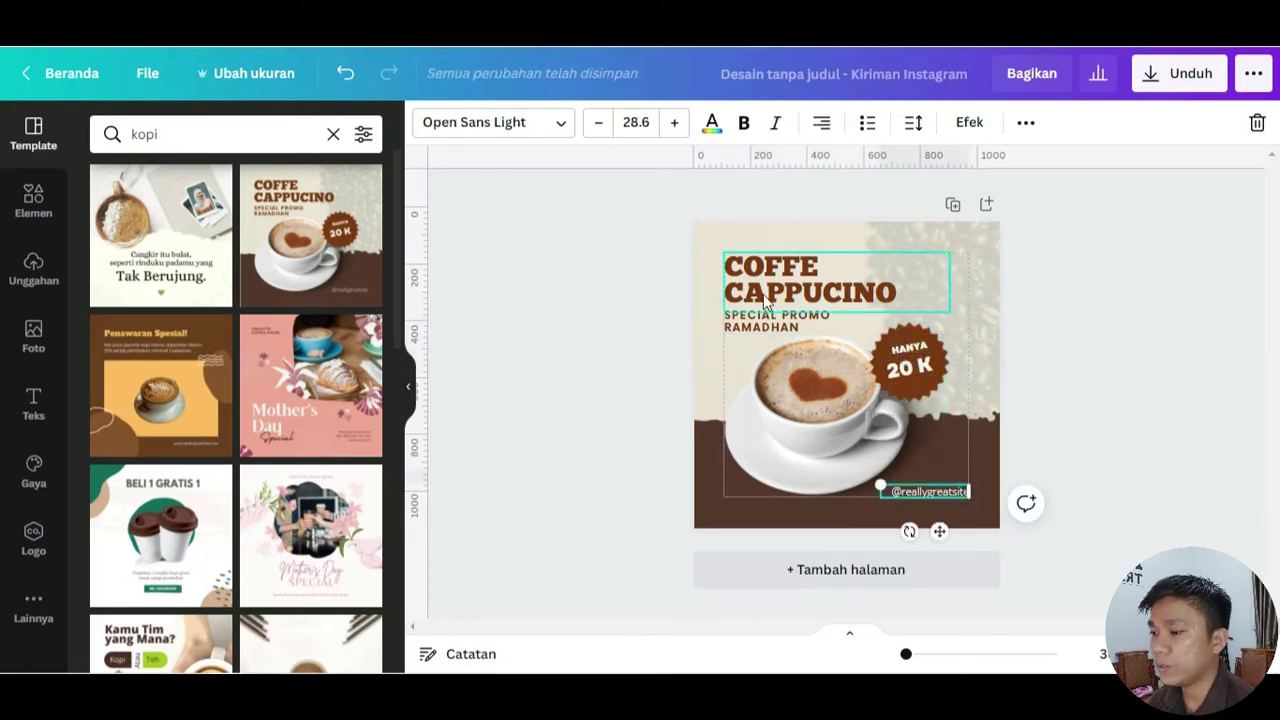
pyautogui.click(810, 290)
pyautogui.click(780, 320)
pyautogui.click(891, 372)
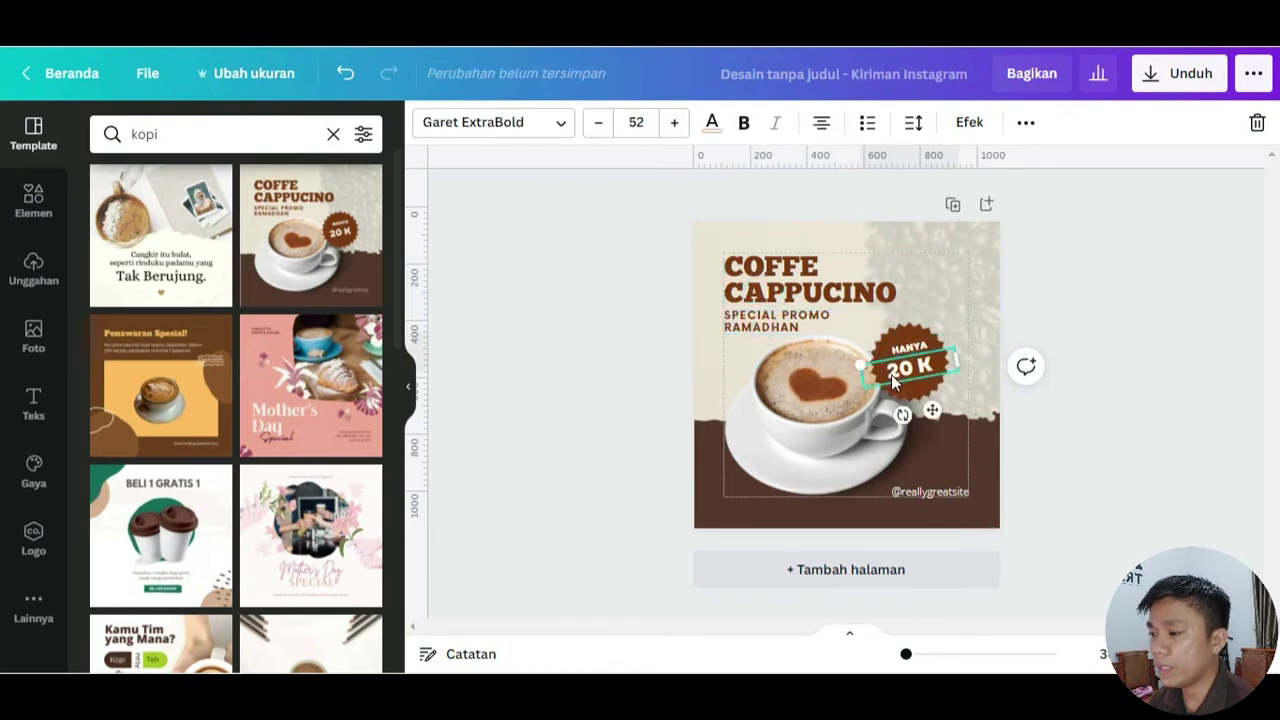
pyautogui.click(1160, 318)
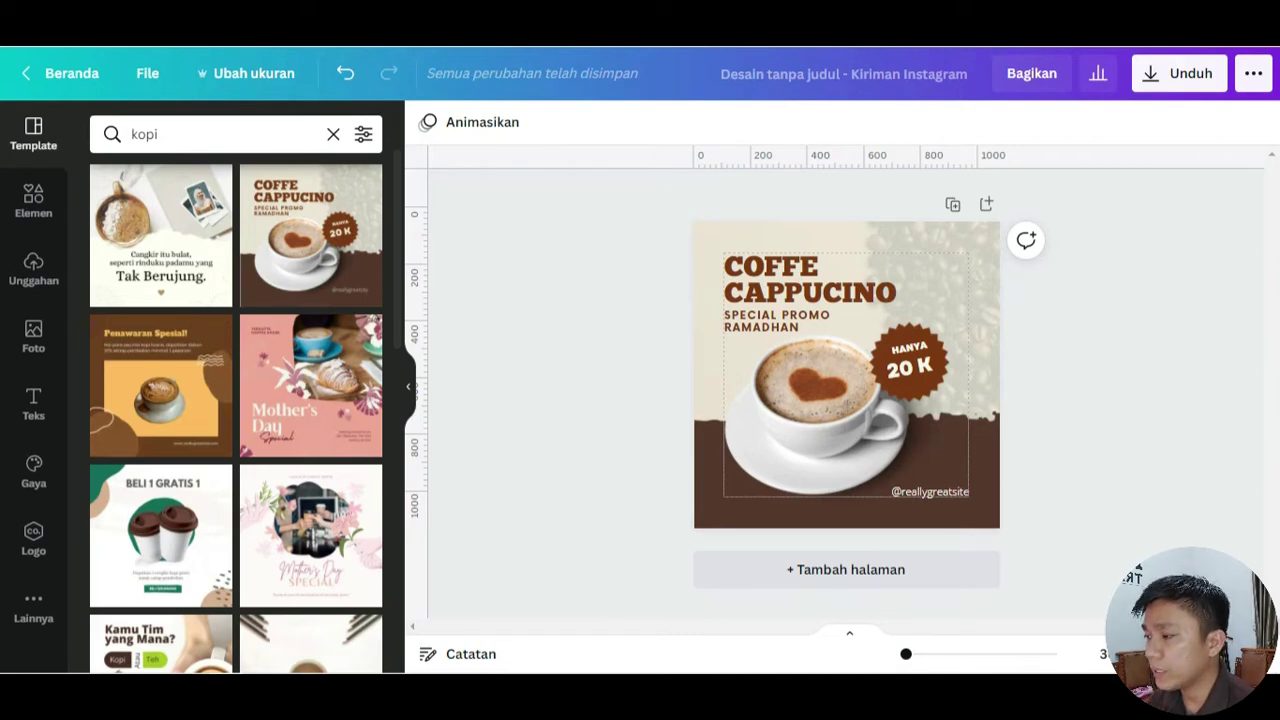
# - Switch to Instagram in a new browser tab and open the kopijanjijiwa coffee shop profile
pyautogui.hotkey('ctrl', 't')
pyautogui.write('in')
pyautogui.press('Escape')
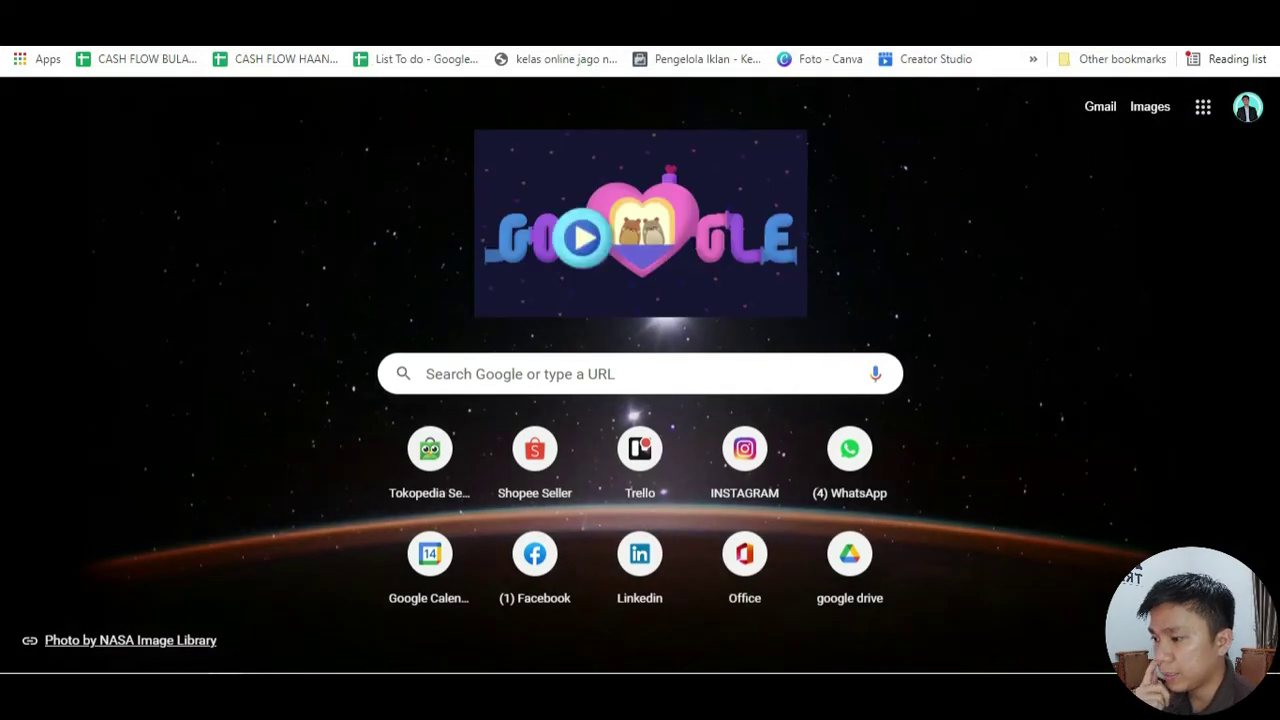
pyautogui.click(744, 448)
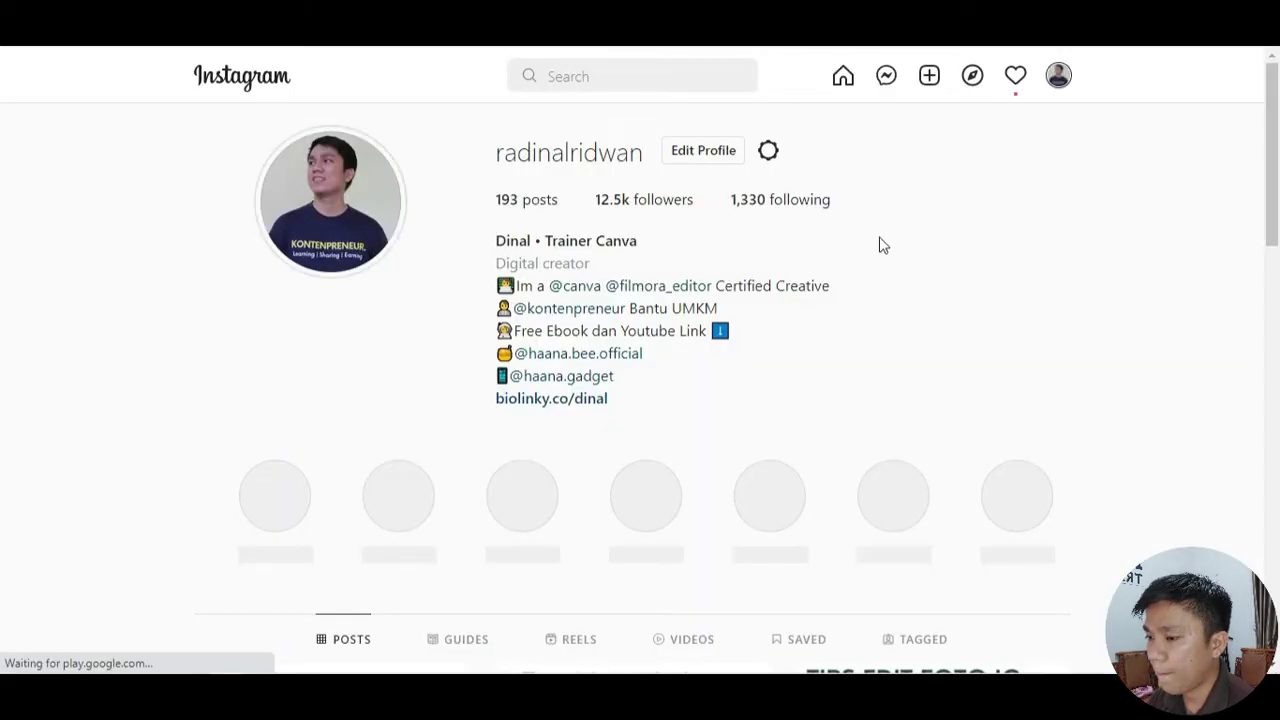
pyautogui.click(621, 78)
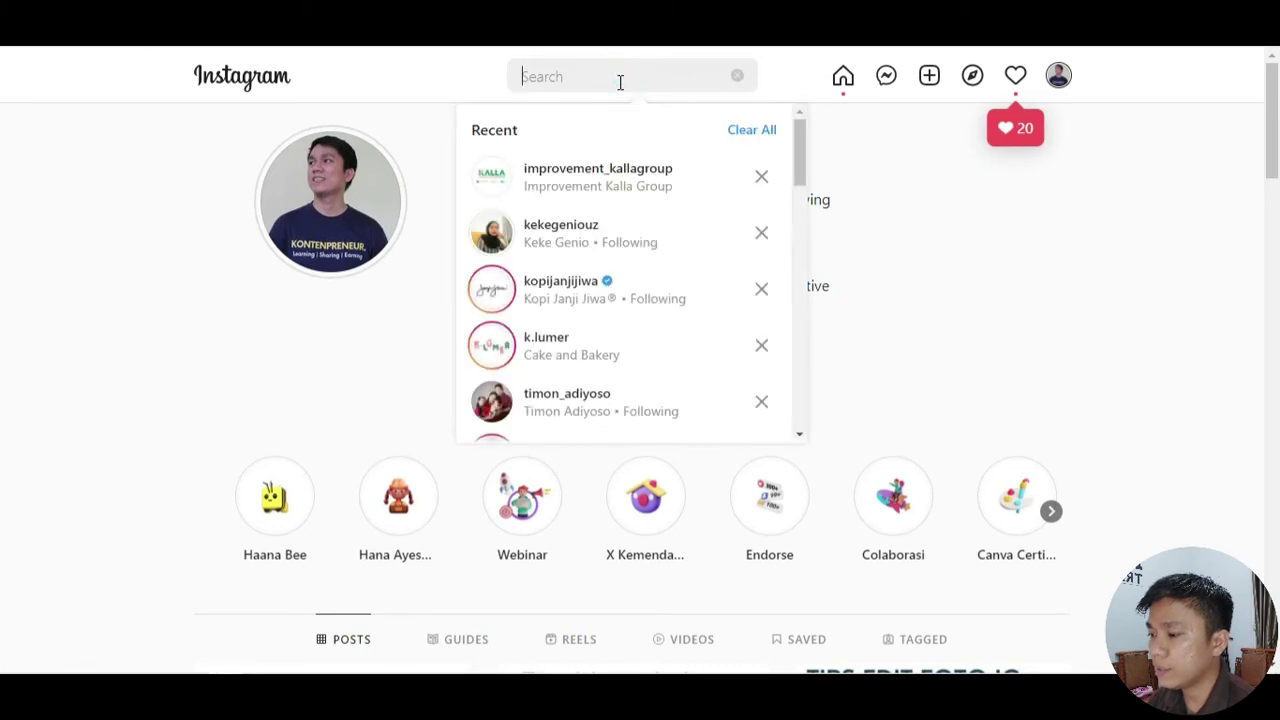
pyautogui.click(630, 290)
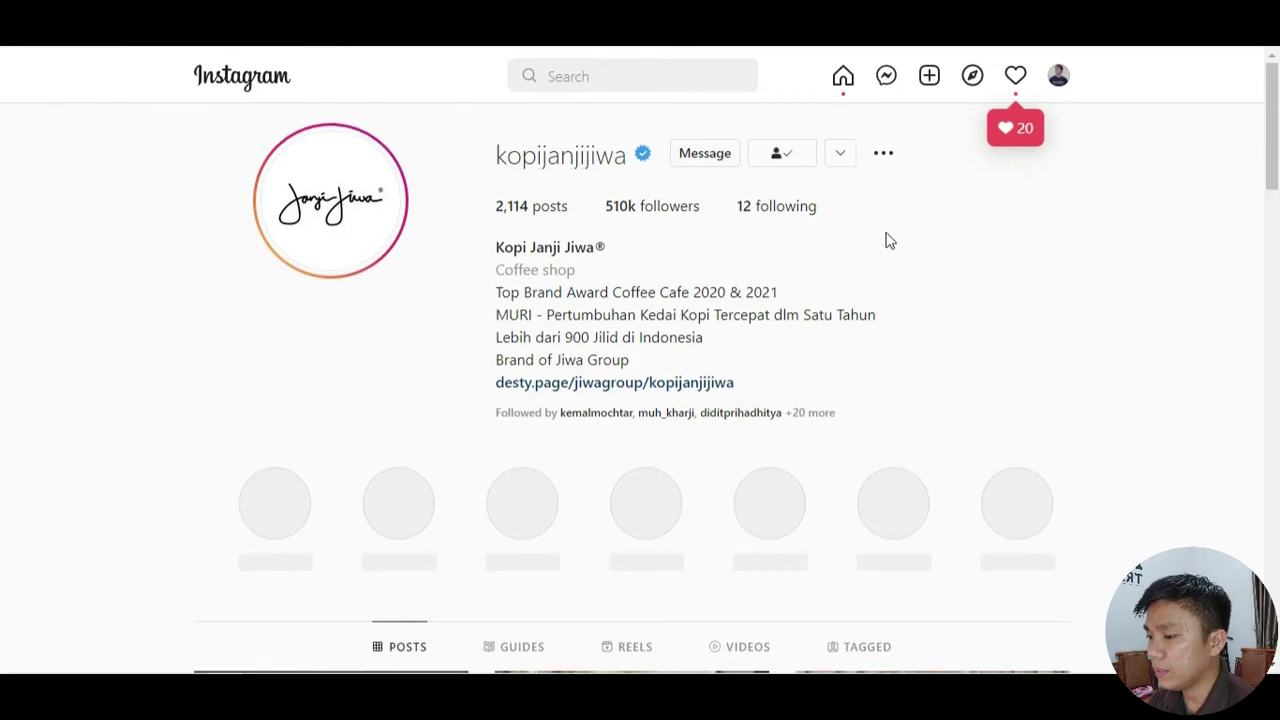
# - Look through the coffee shop's feed for promotional post designs to use as references
pyautogui.scroll(-5, 886, 242)
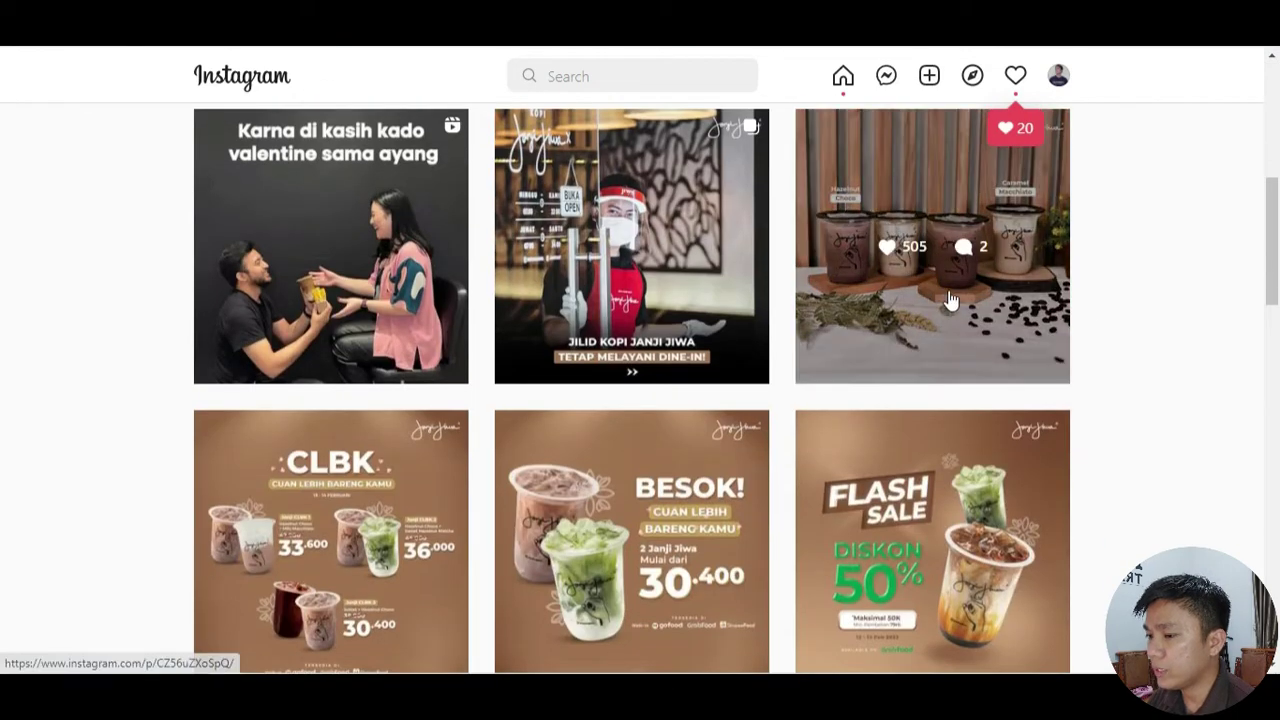
pyautogui.scroll(-1, 600, 330)
pyautogui.scroll(-1, 460, 375)
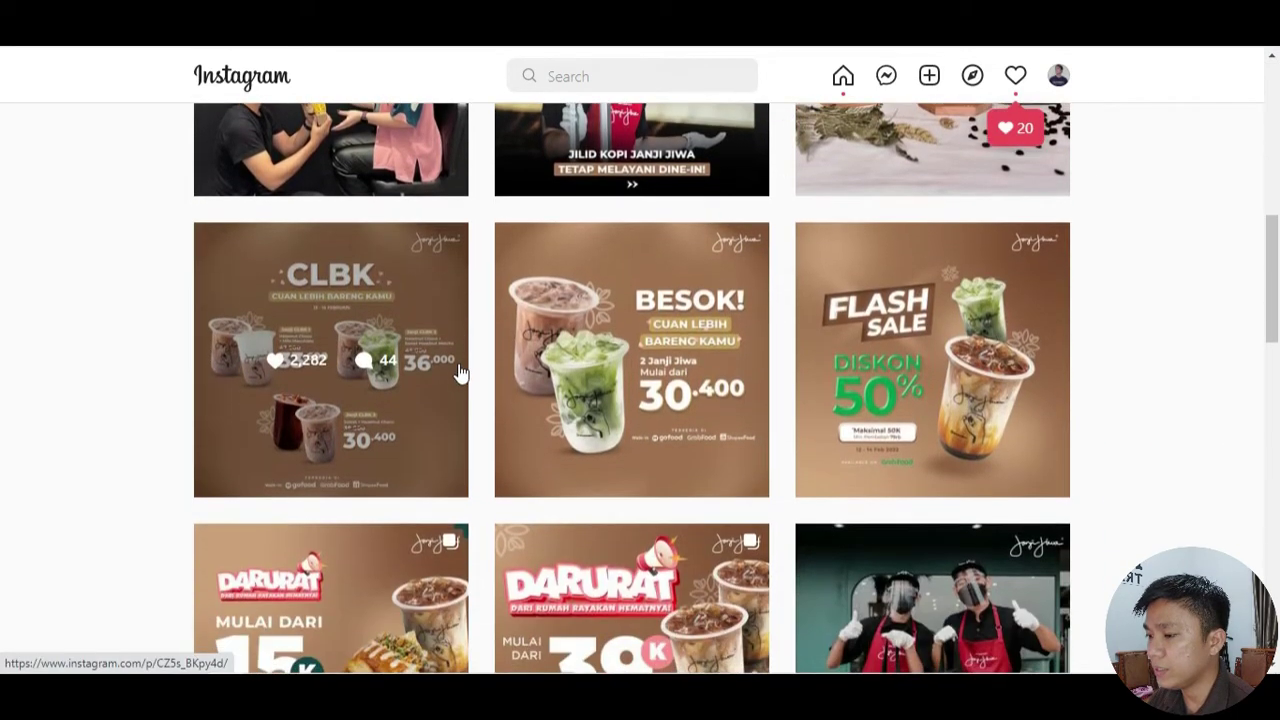
pyautogui.click(657, 338)
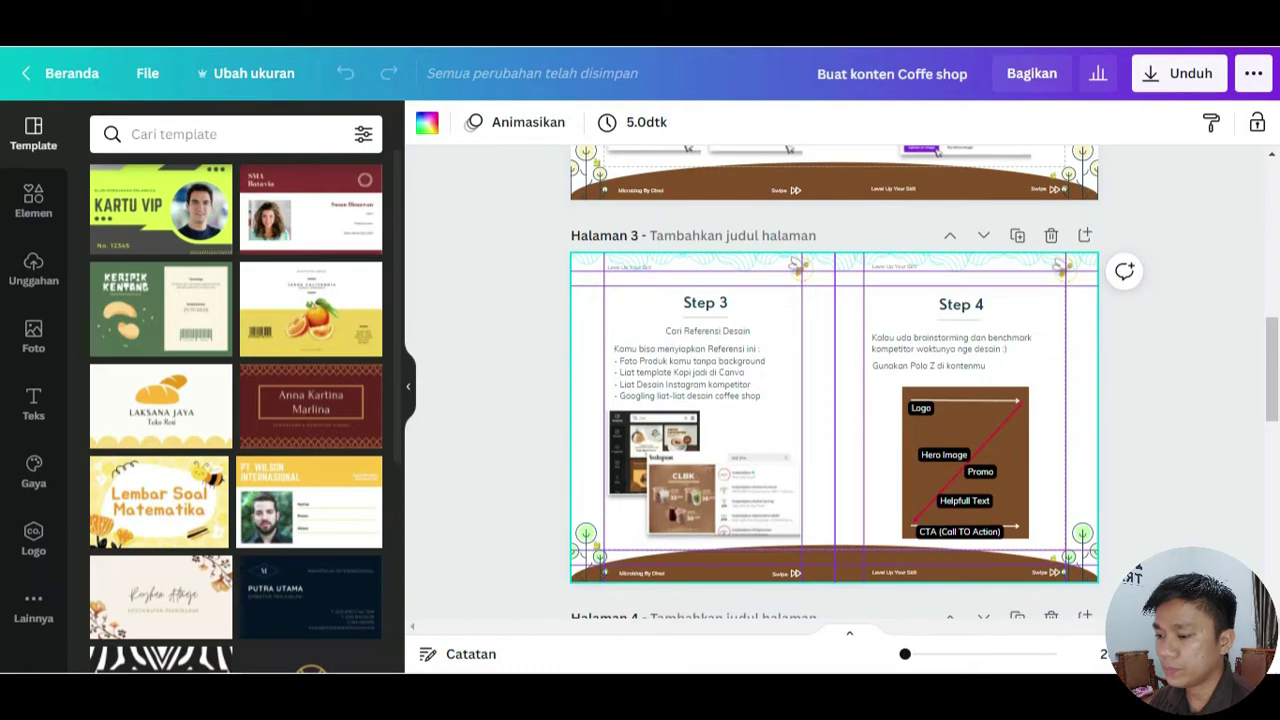
# - Present the "Buat konten Coffe shop" design full screen, review its Z-pattern and "Tahapan nge desain" pages, and return to the Instagram post design
pyautogui.press('F11')
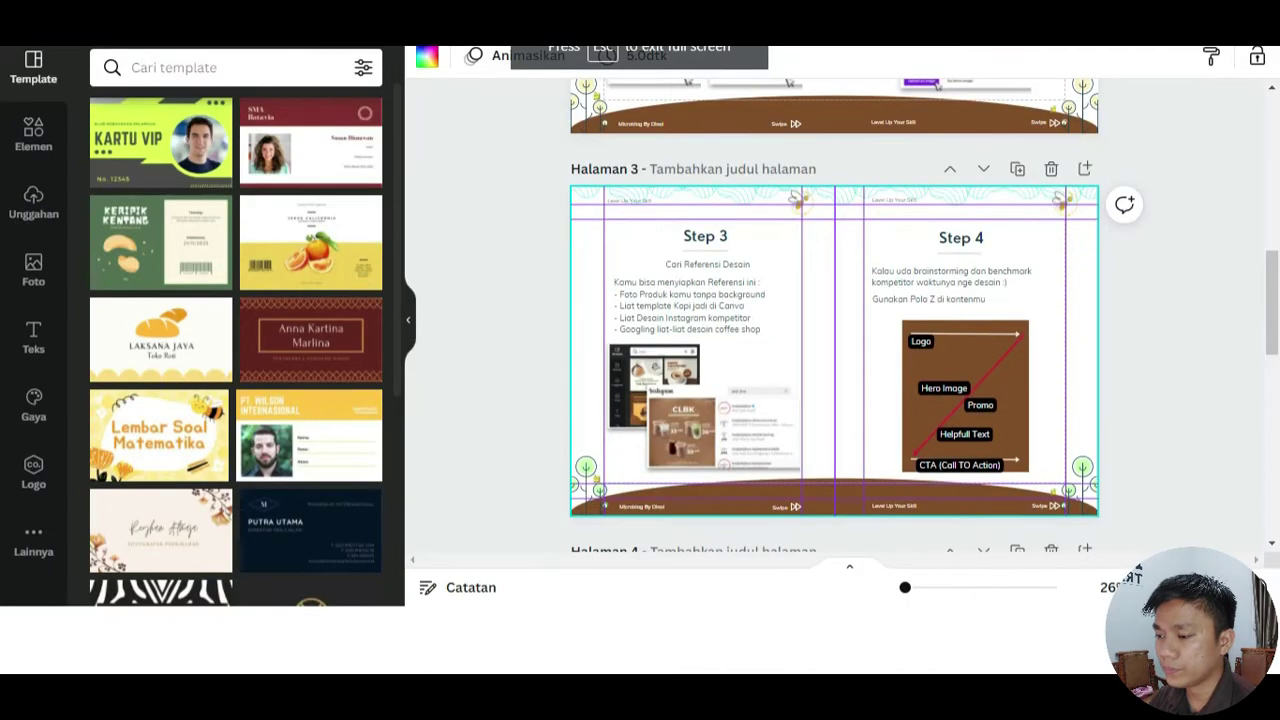
pyautogui.hotkey('ctrl', 'alt', 'p')
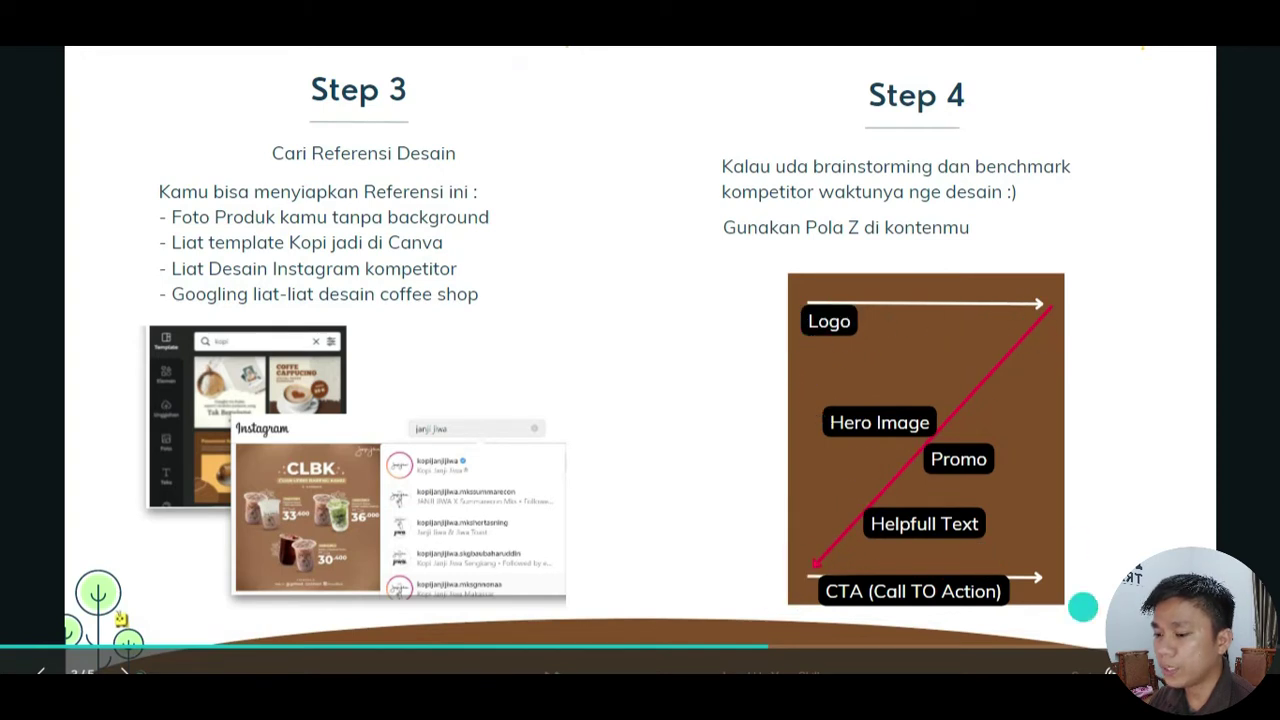
pyautogui.click(1143, 457)
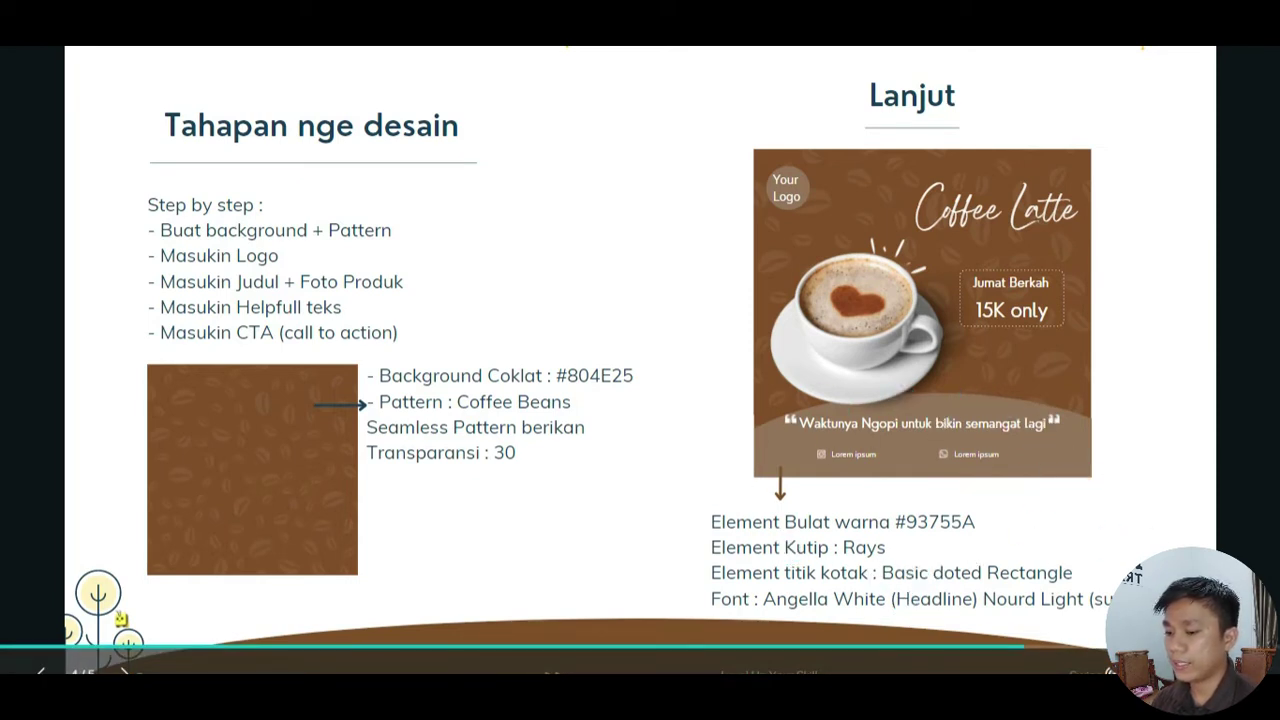
pyautogui.press('Escape')
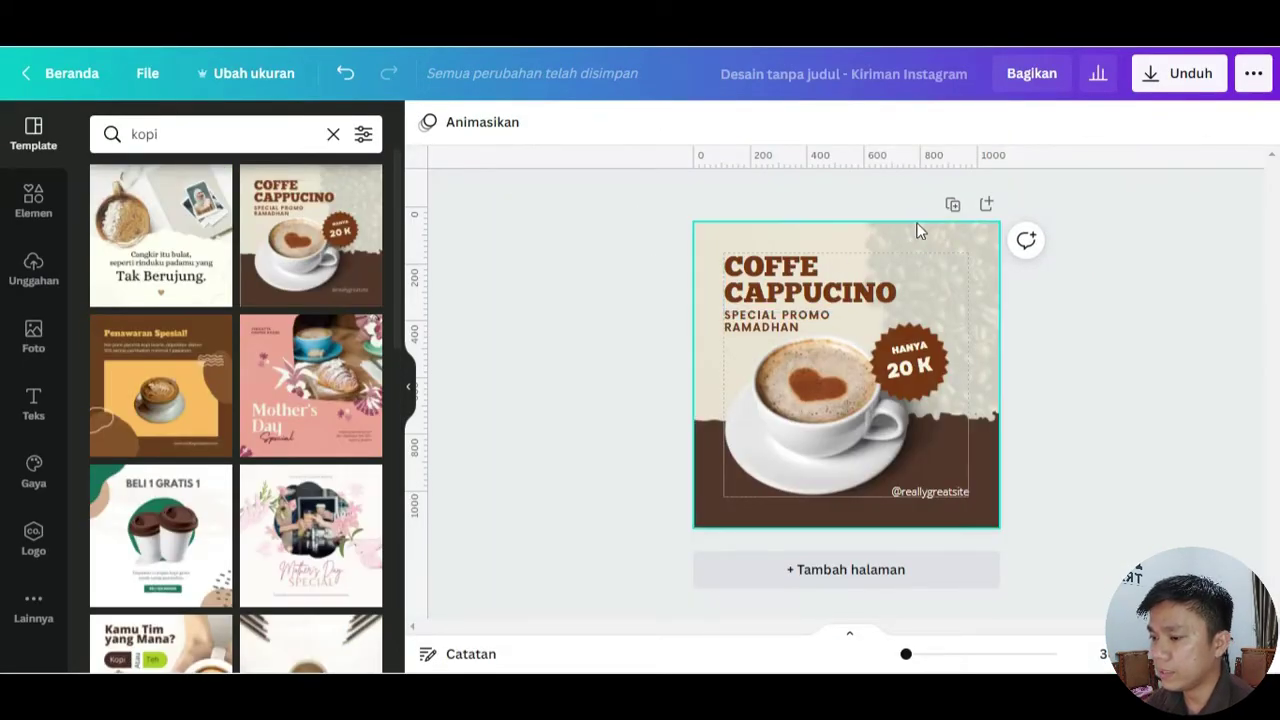
# - Add a blank page to the Instagram post design and delete the page holding the Coffe Cappuccino template
pyautogui.click(987, 205)
pyautogui.scroll(4, 957, 240)
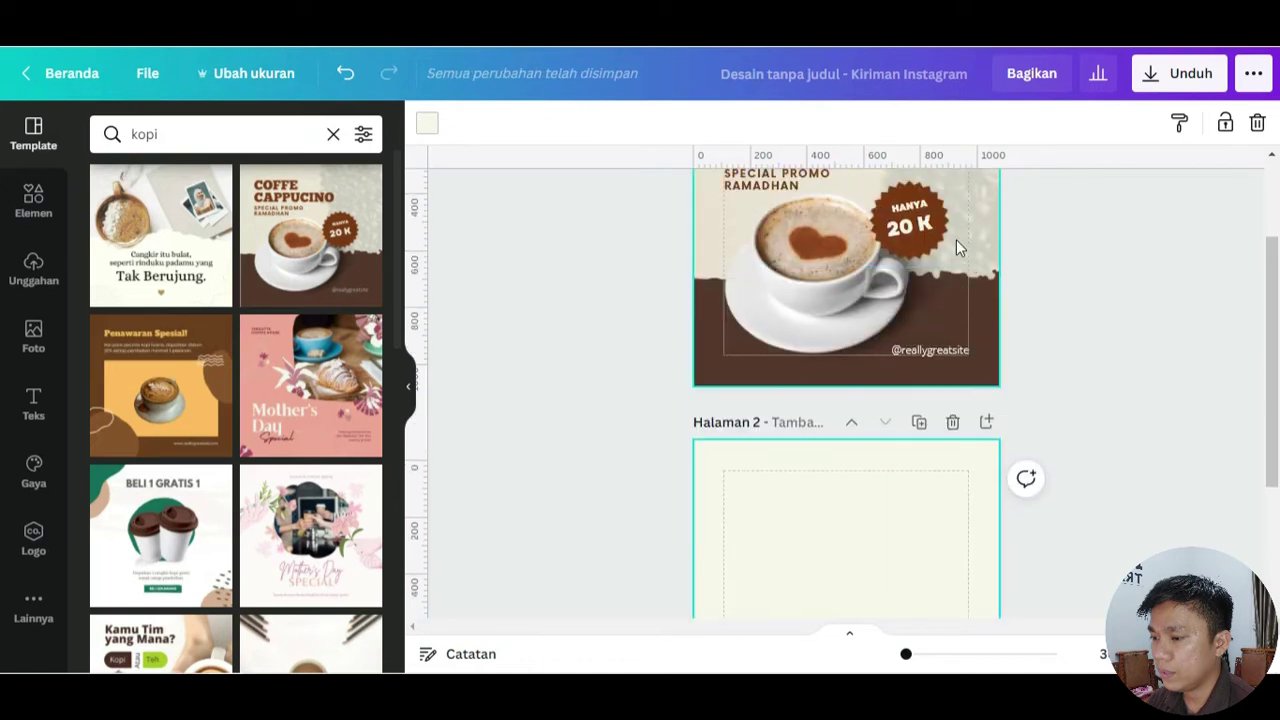
pyautogui.click(958, 227)
pyautogui.press('Delete')
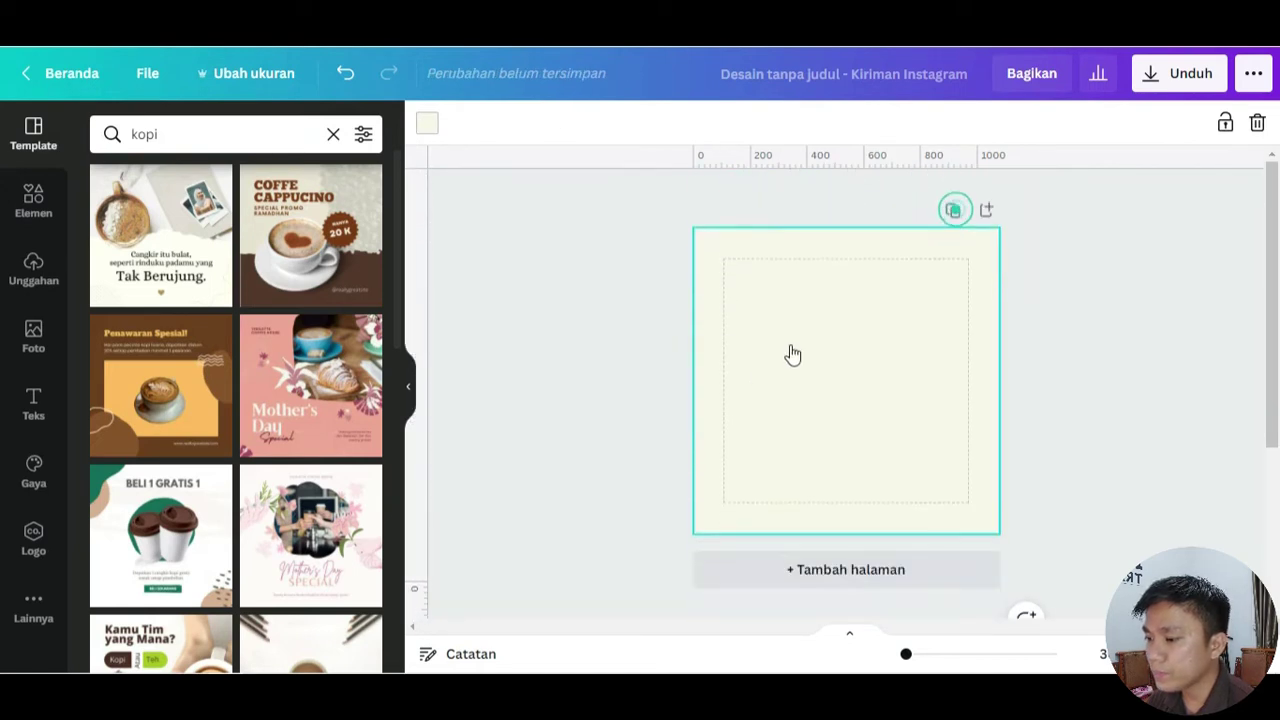
# - Set the blank page's background to the brown swatch of Palette Haana Bee
pyautogui.click(783, 352)
pyautogui.click(840, 376)
pyautogui.click(422, 125)
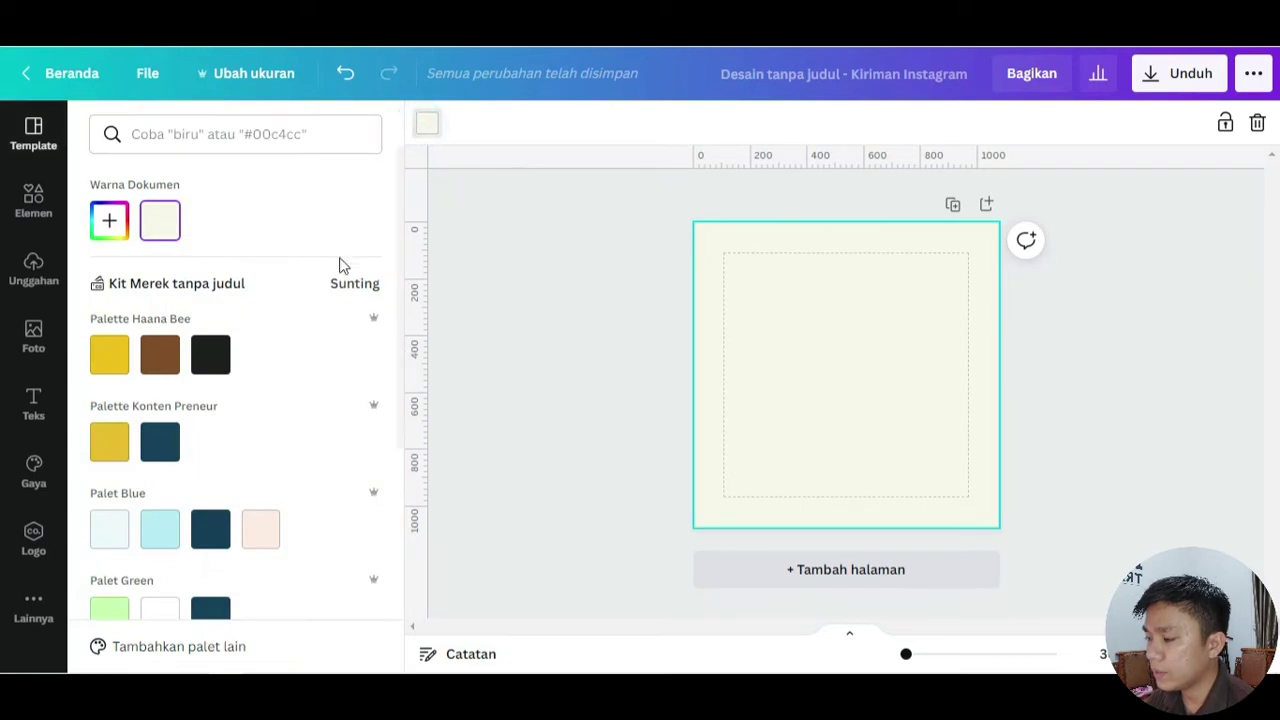
pyautogui.click(157, 362)
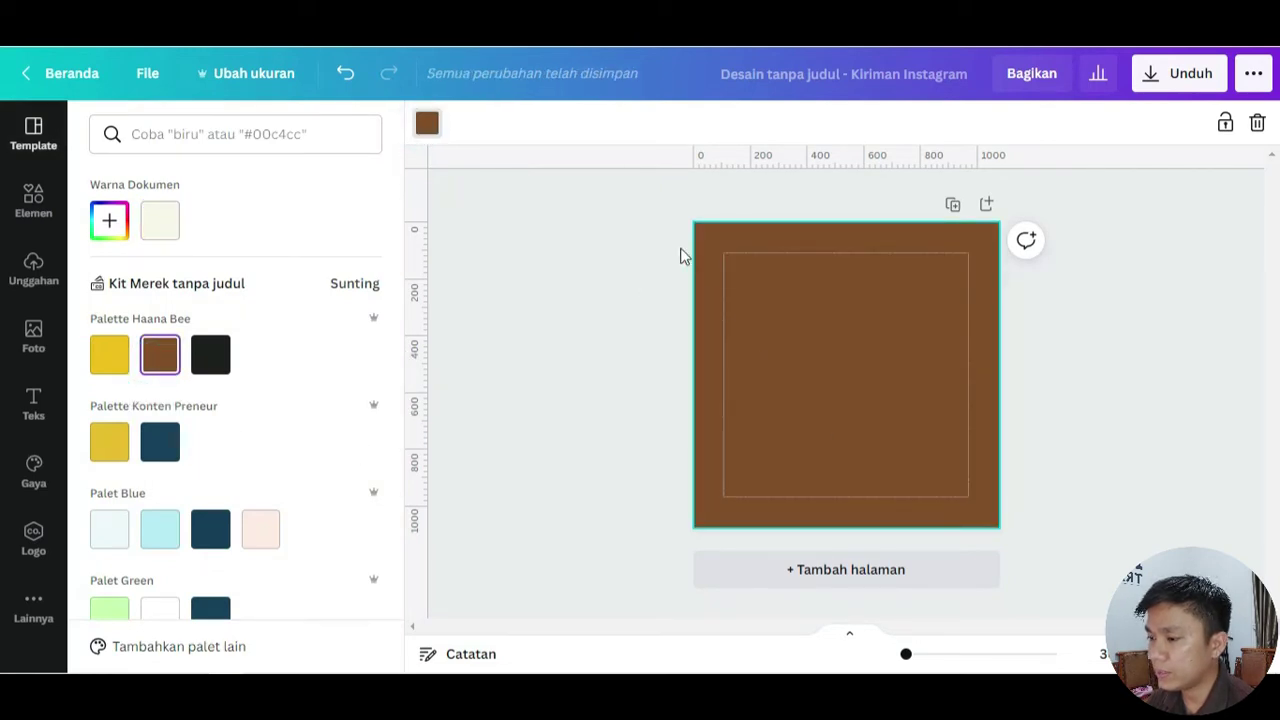
# - Inspect the custom colour code of the page's brown background
pyautogui.click(475, 177)
pyautogui.click(427, 122)
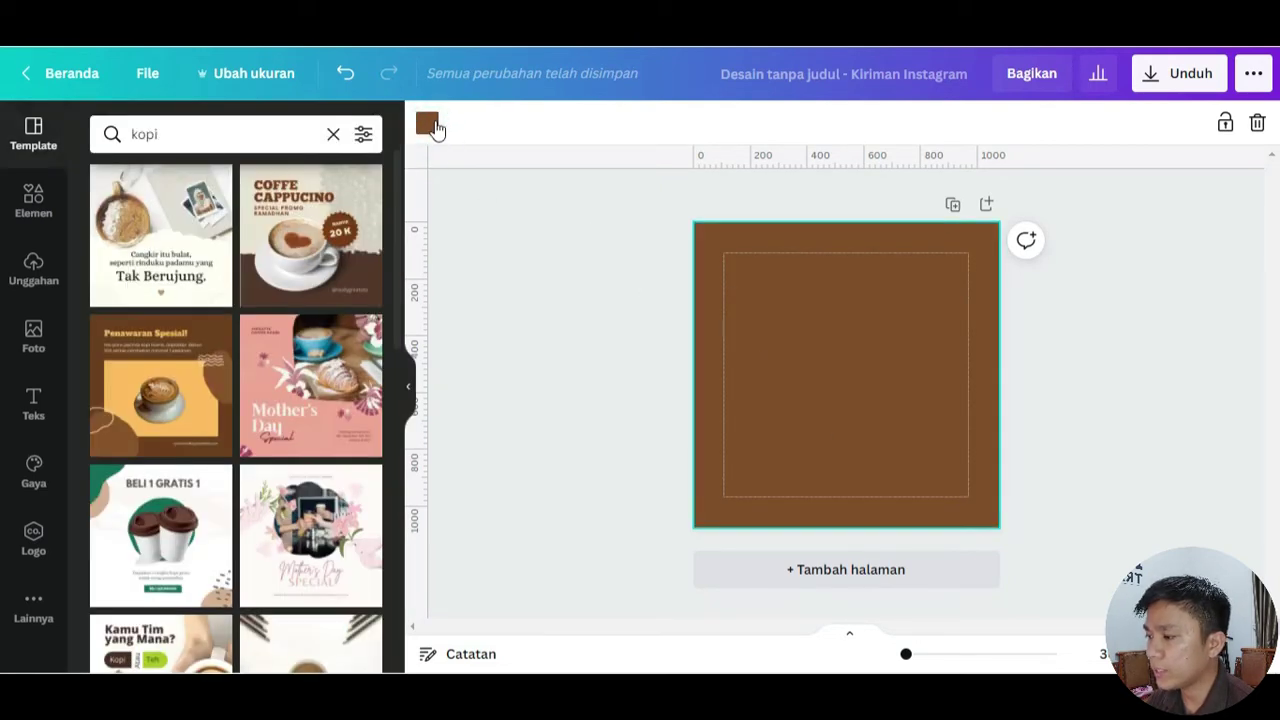
pyautogui.click(113, 221)
pyautogui.click(244, 428)
pyautogui.doubleClick(243, 412)
pyautogui.click(508, 398)
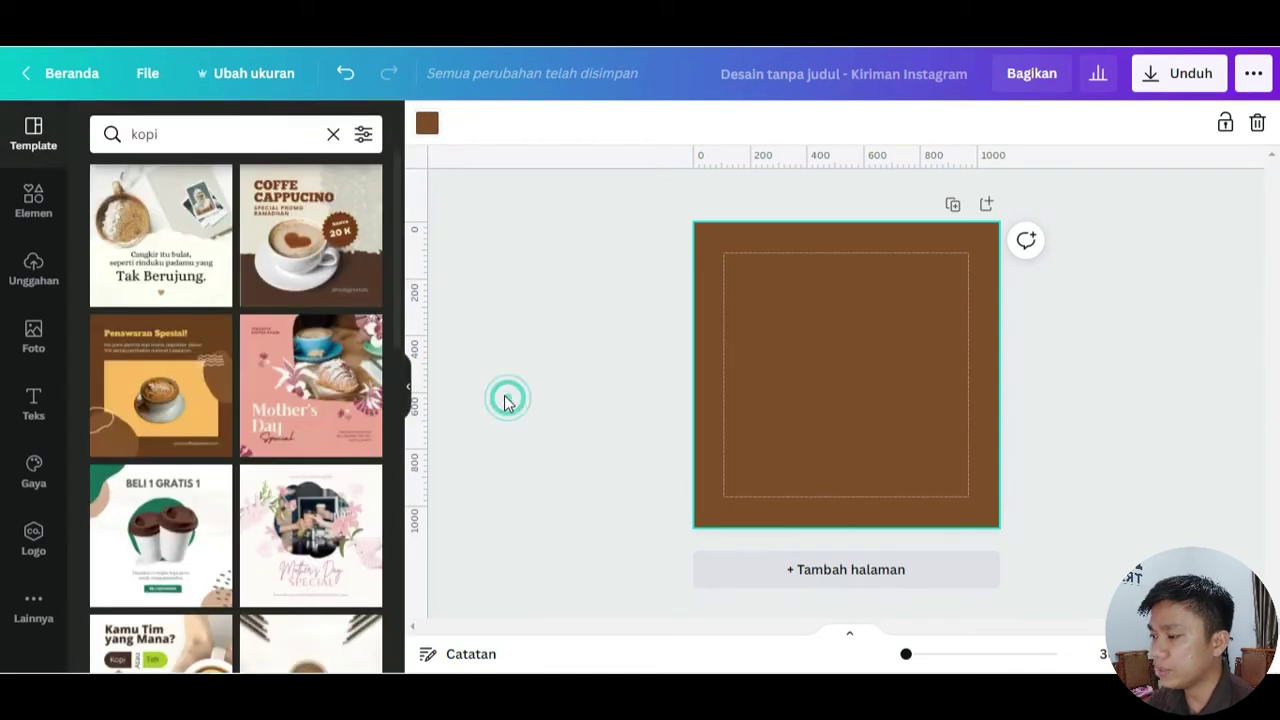
# - Check the pattern note in the "Buat konten Coffe shop" design and search the elements for "coffee beans seamless pattern"
pyautogui.click(44, 214)
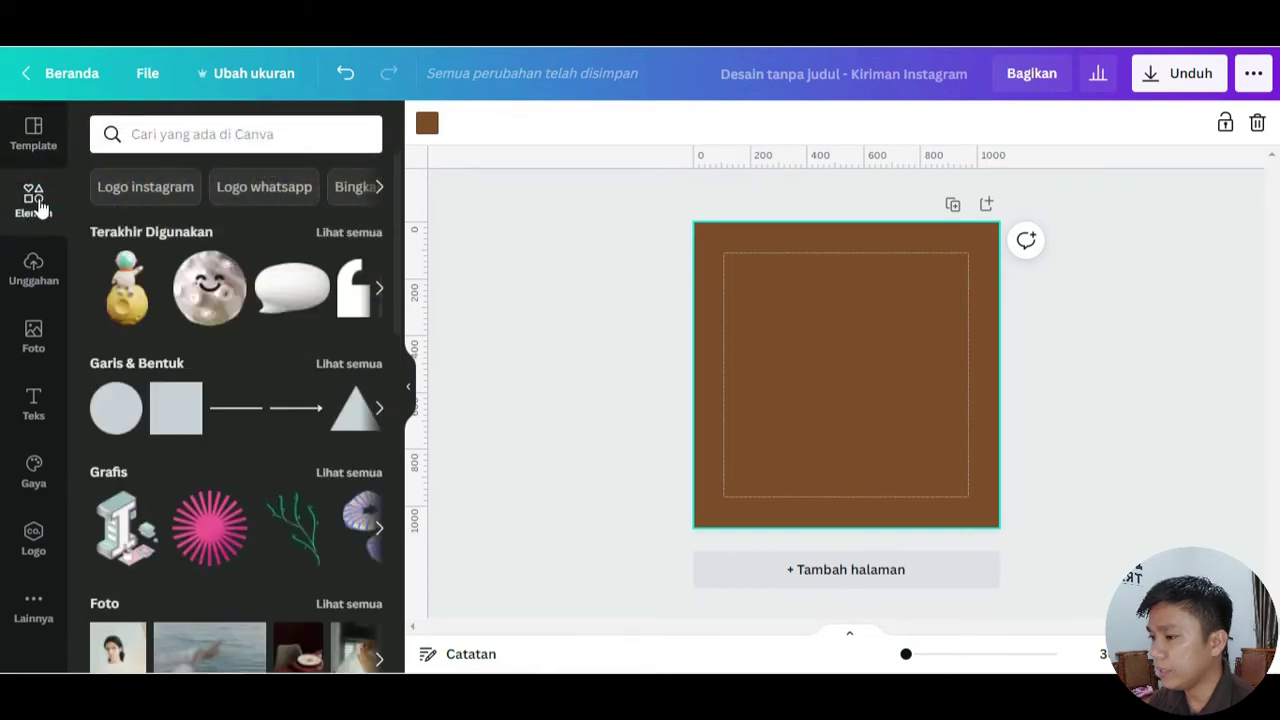
pyautogui.click(251, 133)
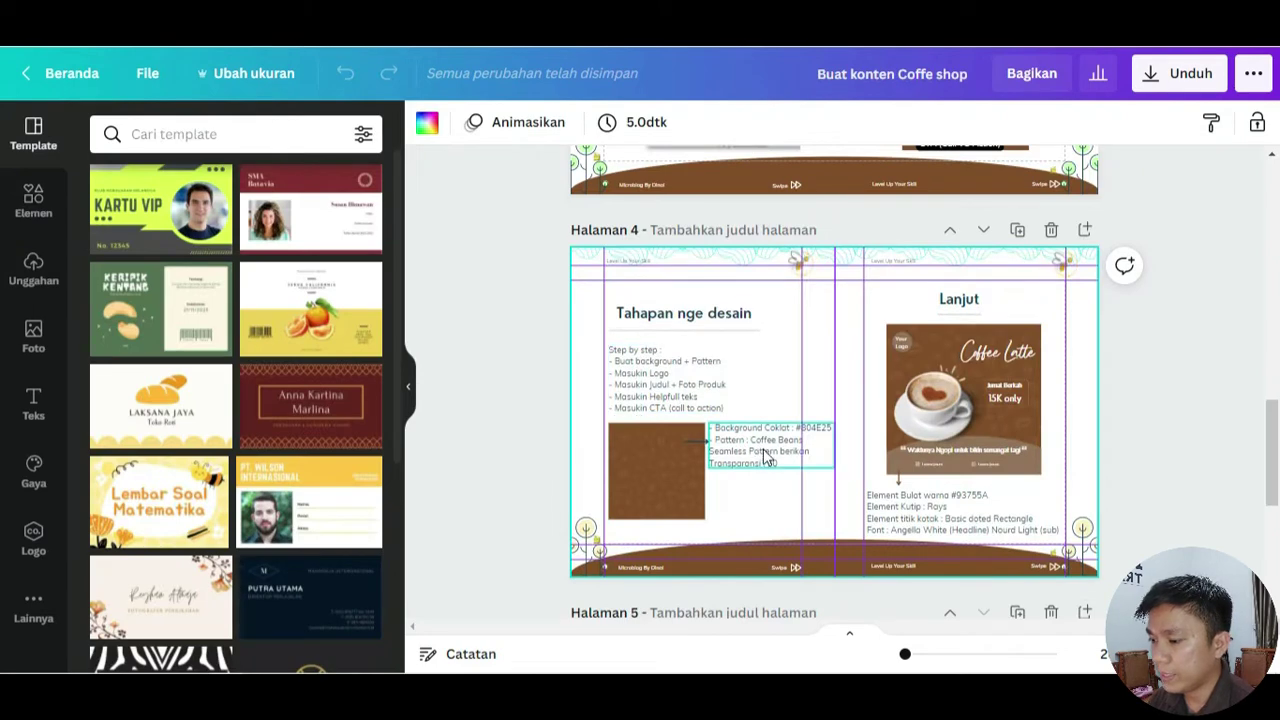
pyautogui.click(766, 456)
pyautogui.click(755, 440)
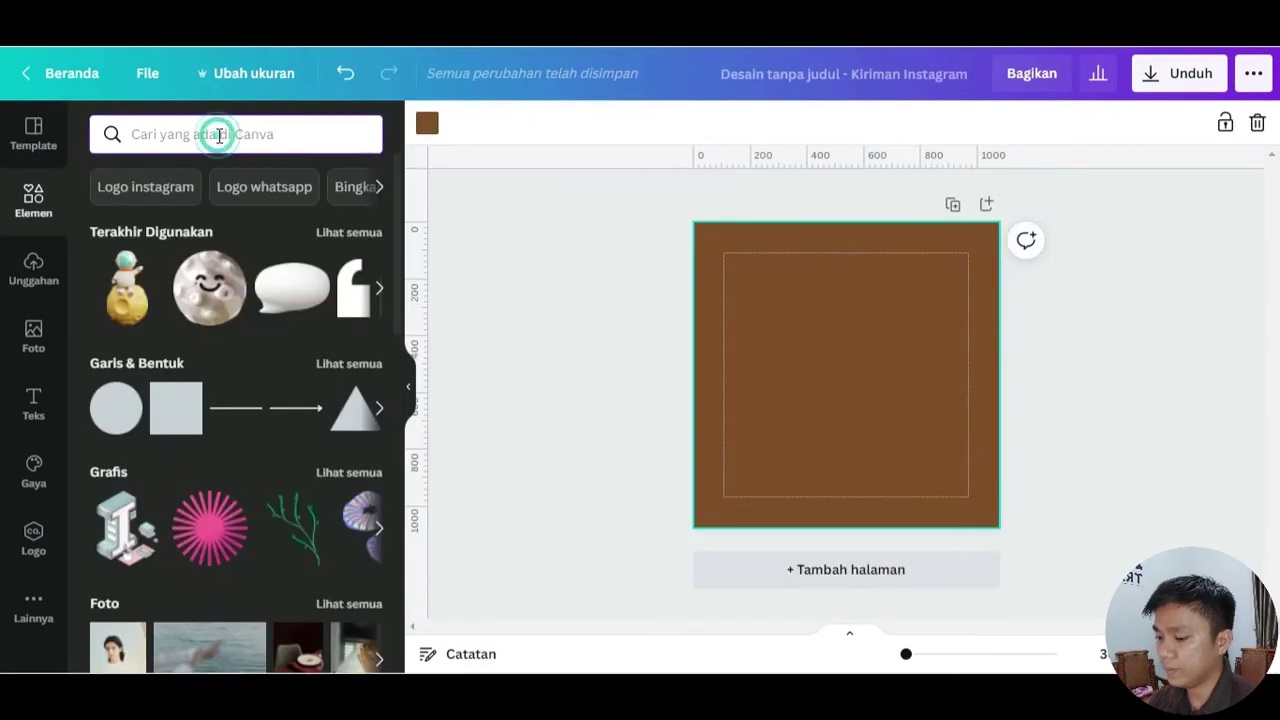
pyautogui.click(219, 135)
pyautogui.write('coffee beans p')
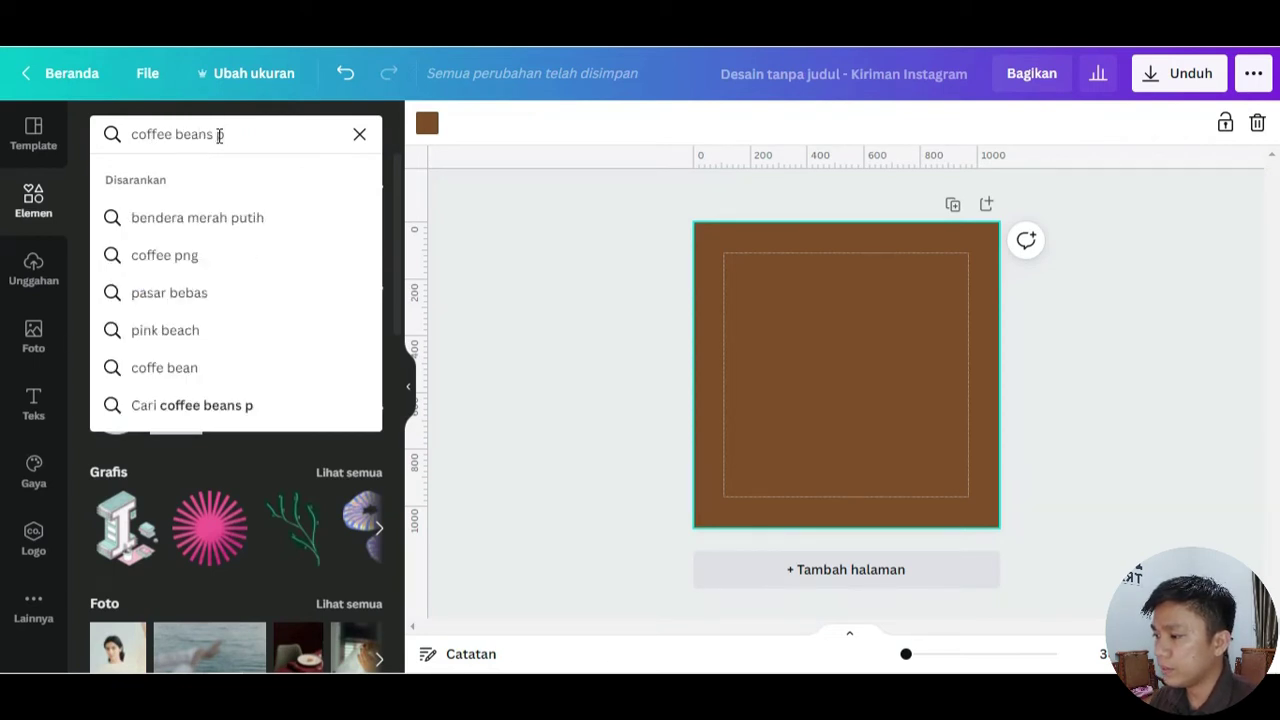
pyautogui.press('BackSpace')
pyautogui.write('seamles')
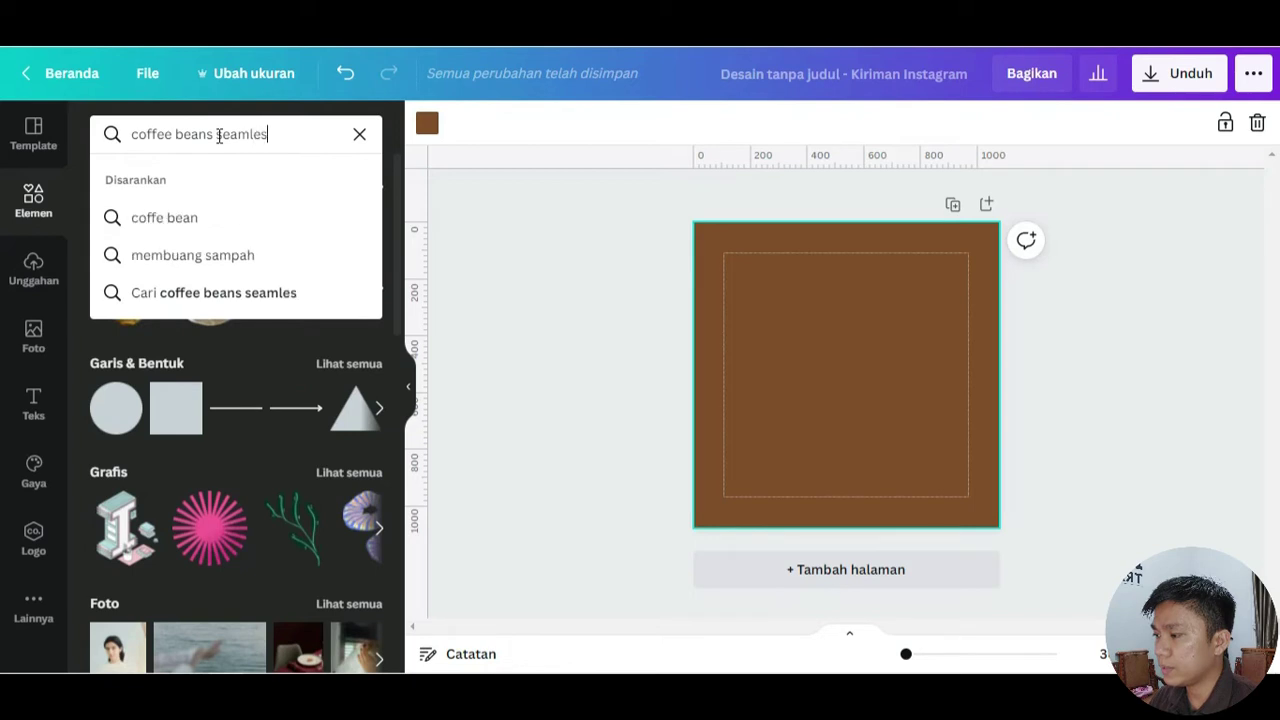
pyautogui.write('s pattern')
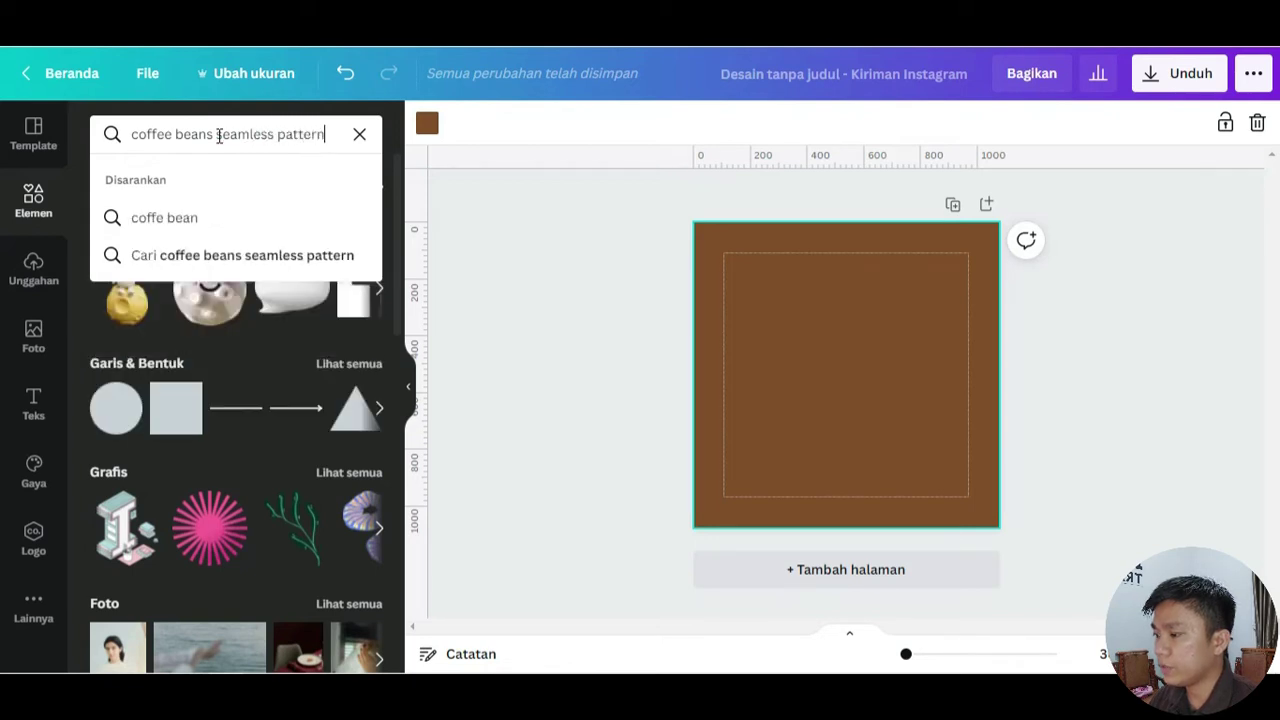
pyautogui.press('Return')
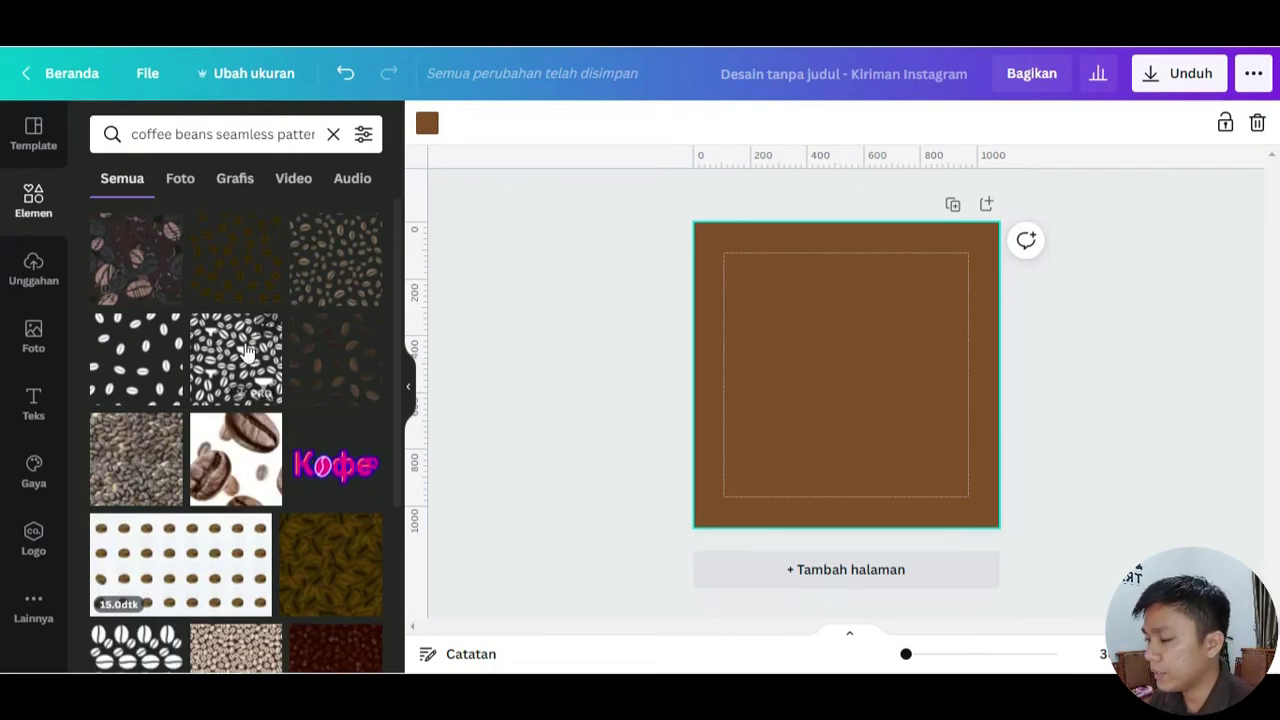
# - Insert the light brown scattered coffee bean pattern and enlarge it to cover the whole page
pyautogui.scroll(-3, 251, 402)
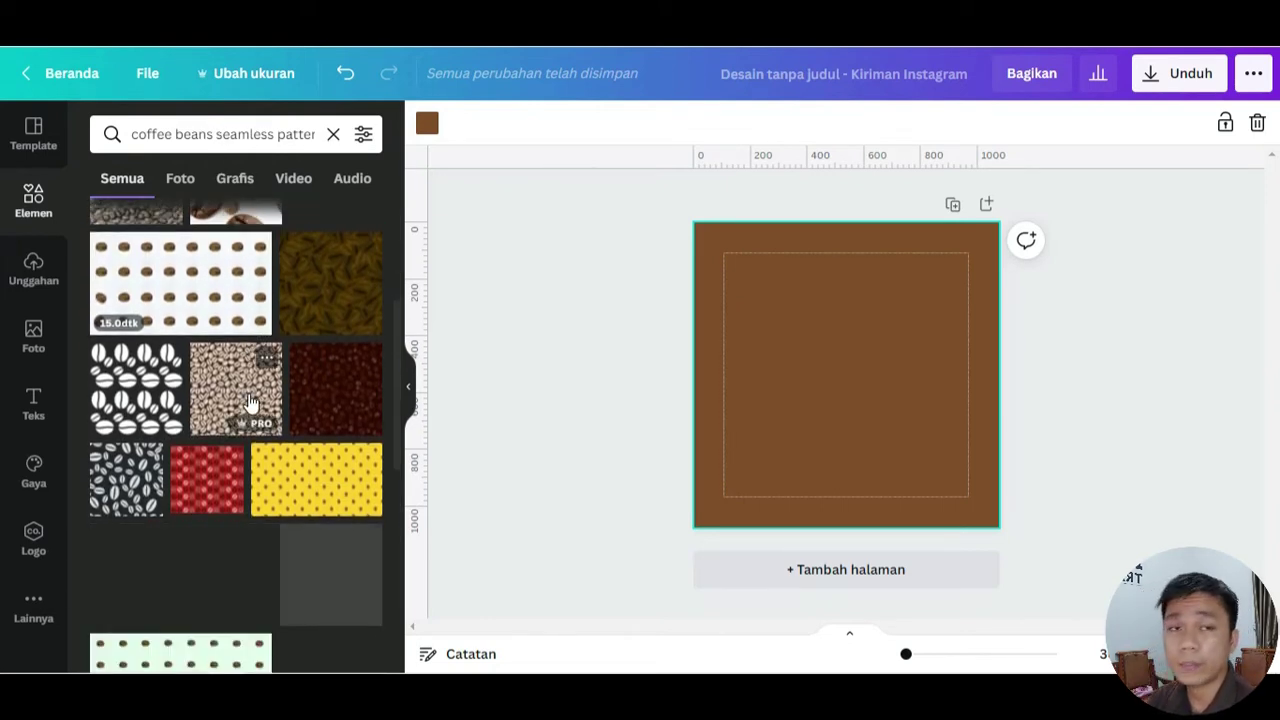
pyautogui.scroll(3, 251, 402)
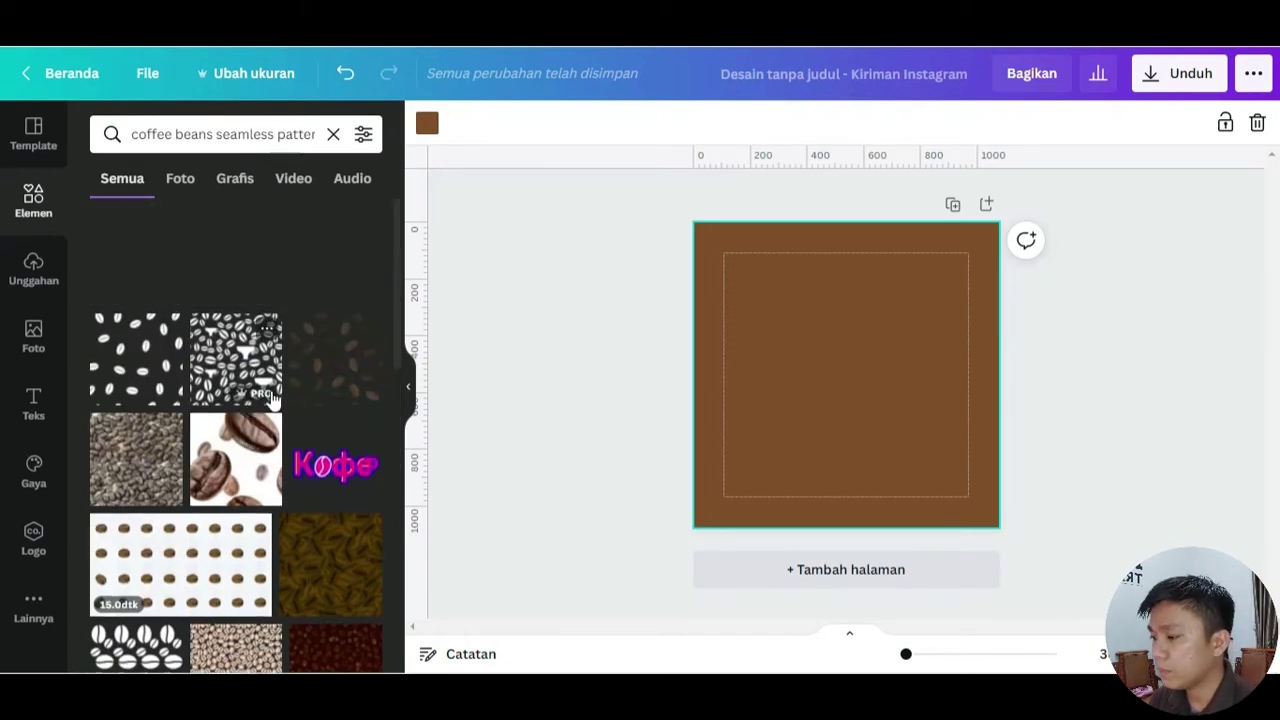
pyautogui.click(338, 277)
pyautogui.moveTo(824, 354); pyautogui.dragTo(740, 277)
pyautogui.moveTo(814, 343); pyautogui.dragTo(1006, 518)
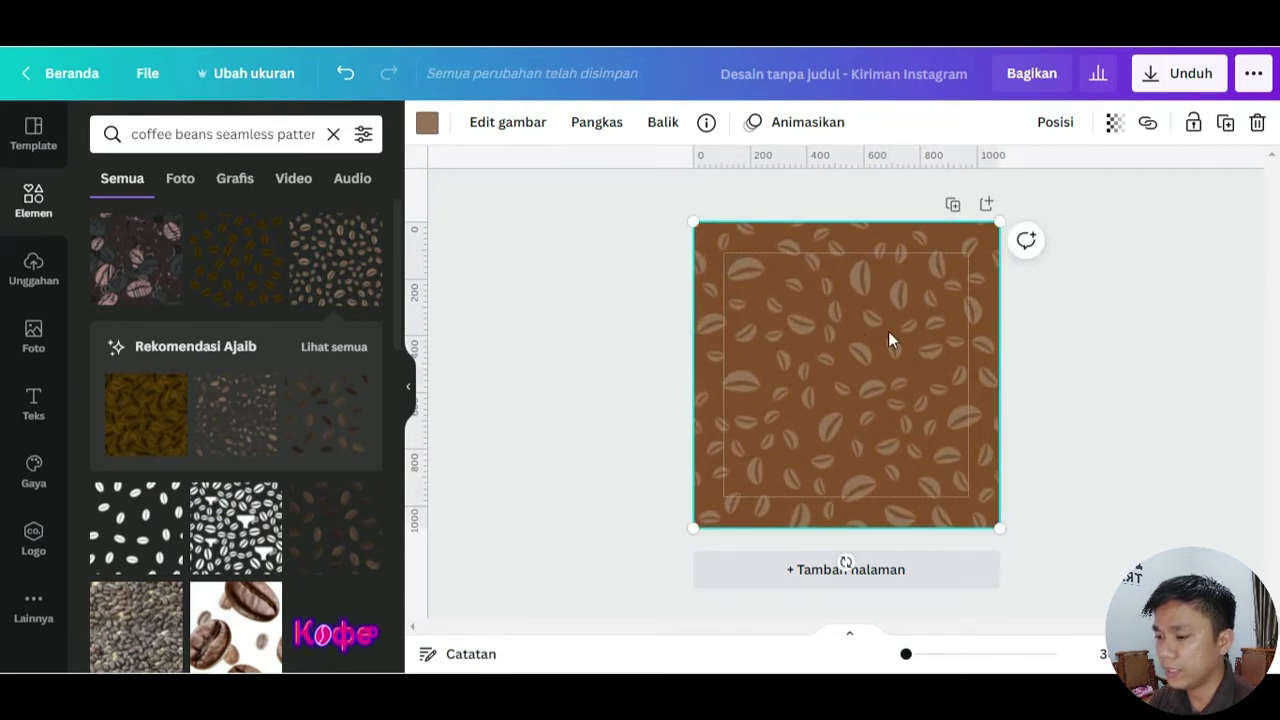
# - Reduce the transparency value of the coffee bean pattern to about 30
pyautogui.click(836, 348)
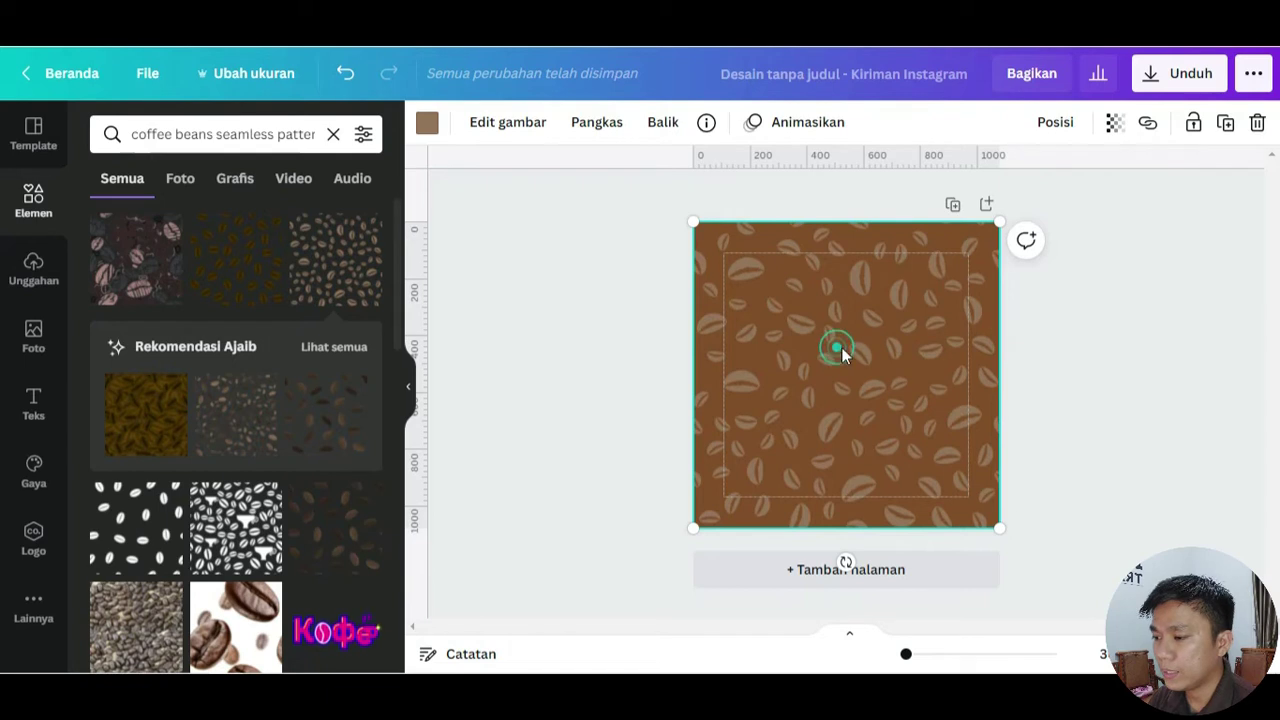
pyautogui.click(1116, 124)
pyautogui.moveTo(1058, 188); pyautogui.dragTo(976, 193)
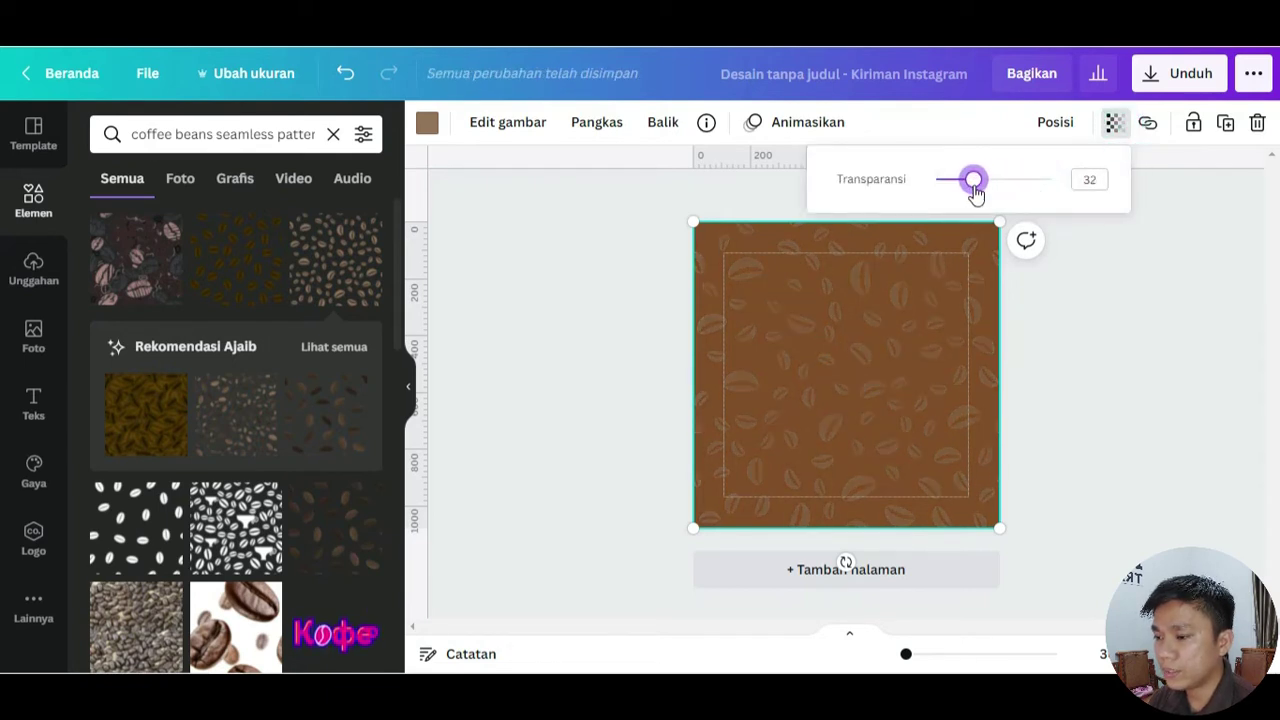
pyautogui.click(1133, 439)
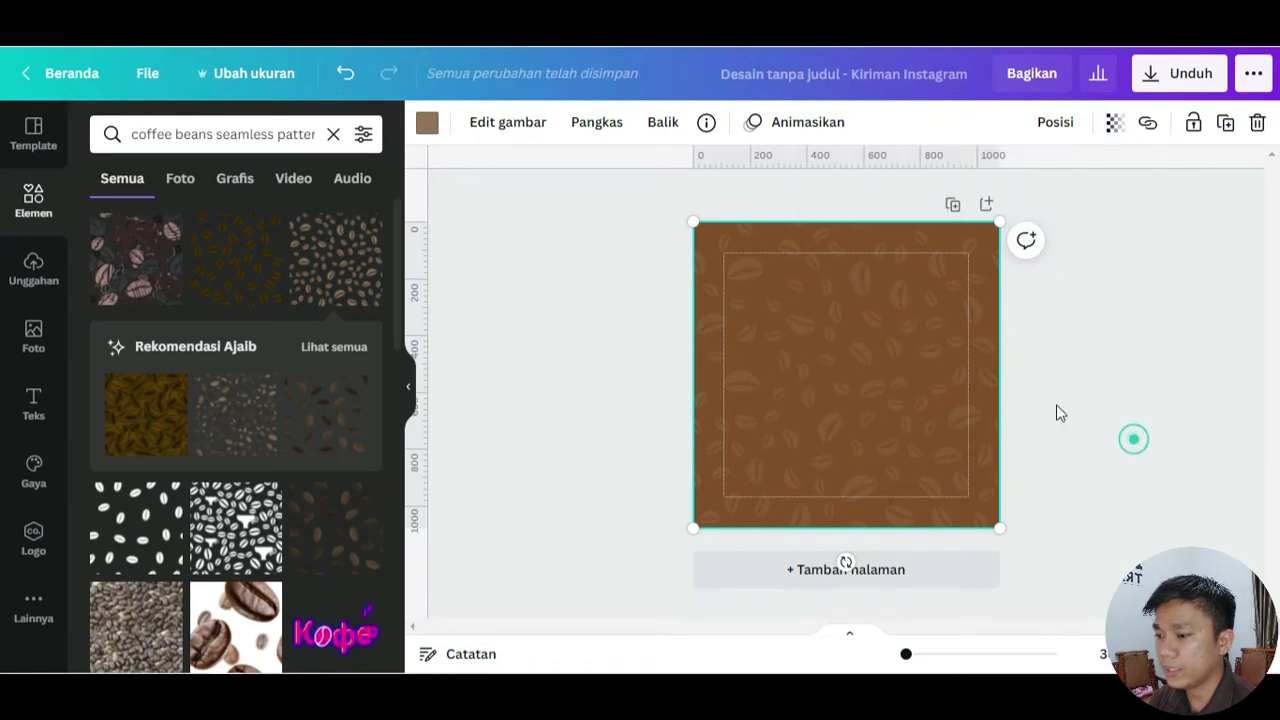
# - Lock the coffee bean pattern in place on the page and test that it cannot be moved
pyautogui.click(803, 338)
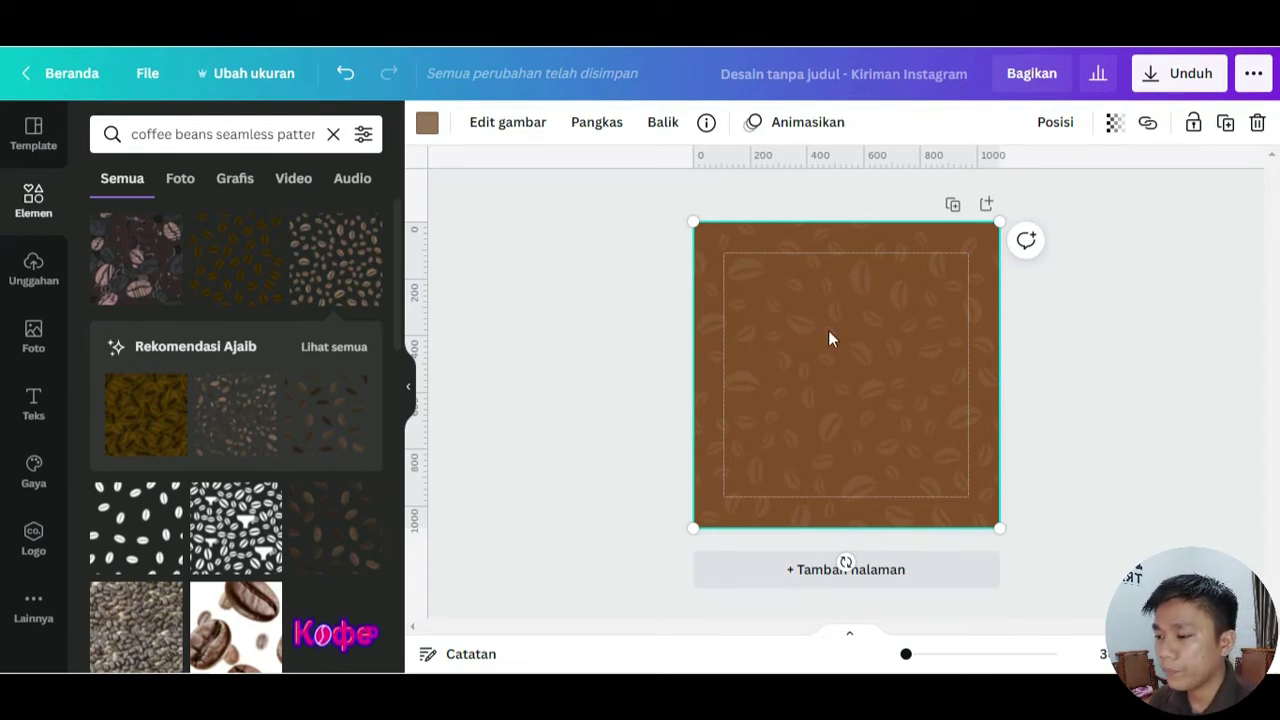
pyautogui.moveTo(833, 338)
pyautogui.mouseDown()
pyautogui.moveTo(871, 343)
pyautogui.moveTo(813, 345)
pyautogui.moveTo(838, 343)
pyautogui.mouseUp()
pyautogui.click(1191, 124)
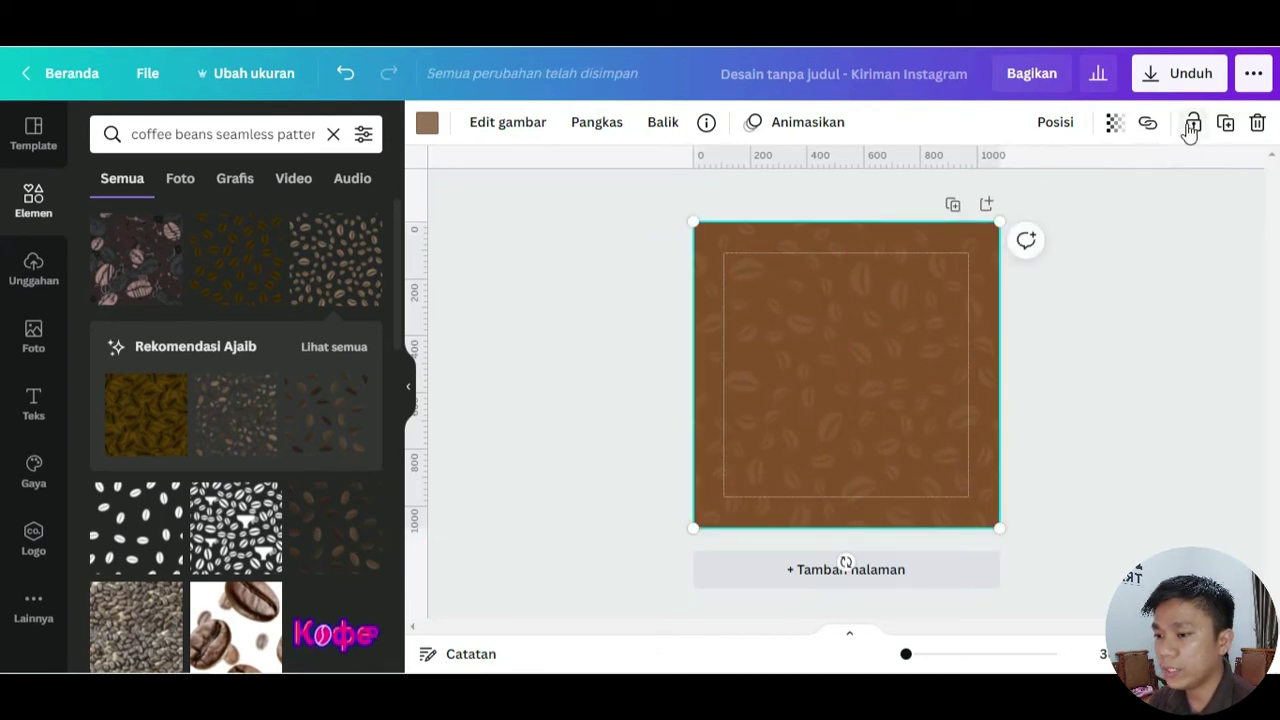
pyautogui.click(1191, 126)
pyautogui.moveTo(795, 315); pyautogui.dragTo(930, 392)
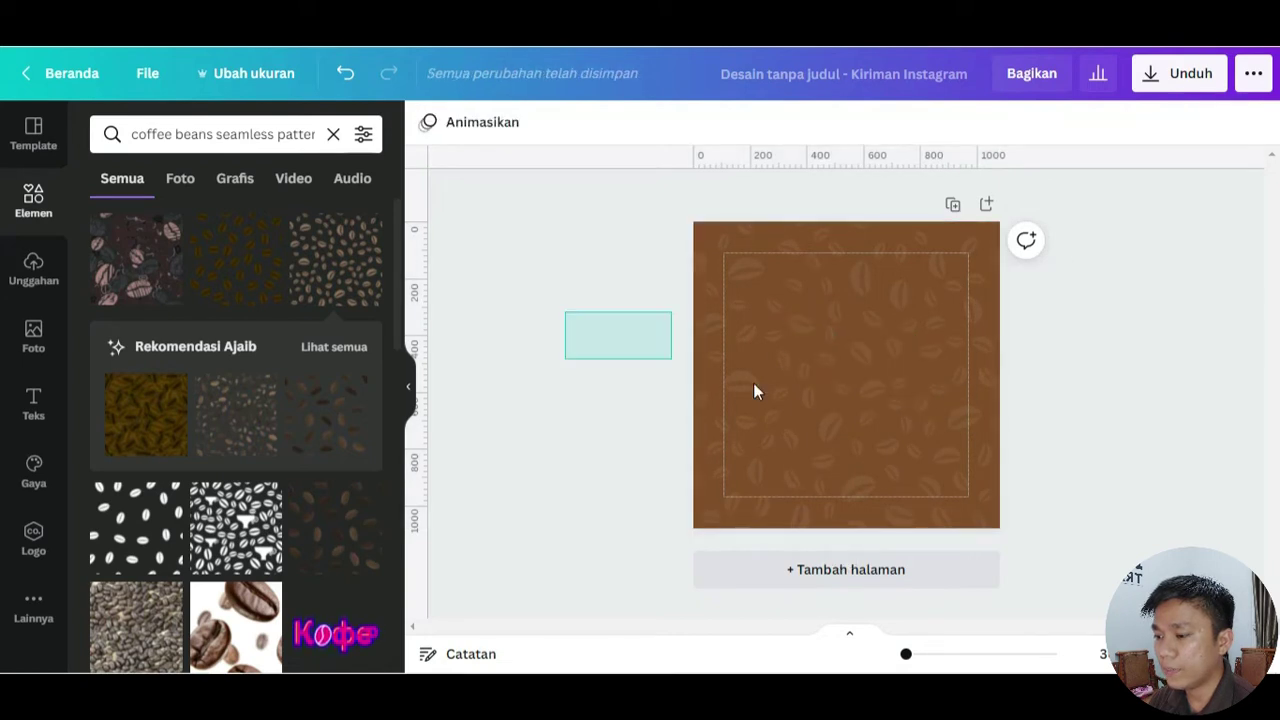
pyautogui.click(838, 407)
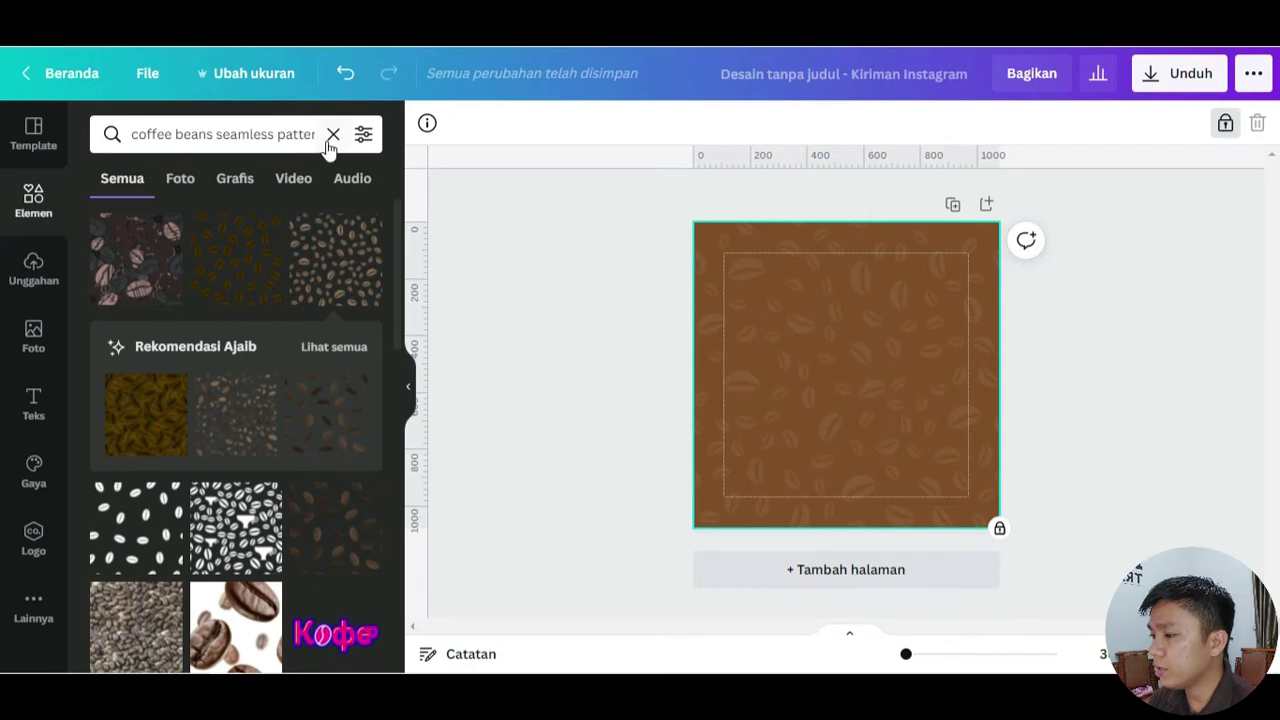
# - Add a circle at the page's bottom edge and stretch it into a centred ellipse slightly wider than the page
pyautogui.click(332, 135)
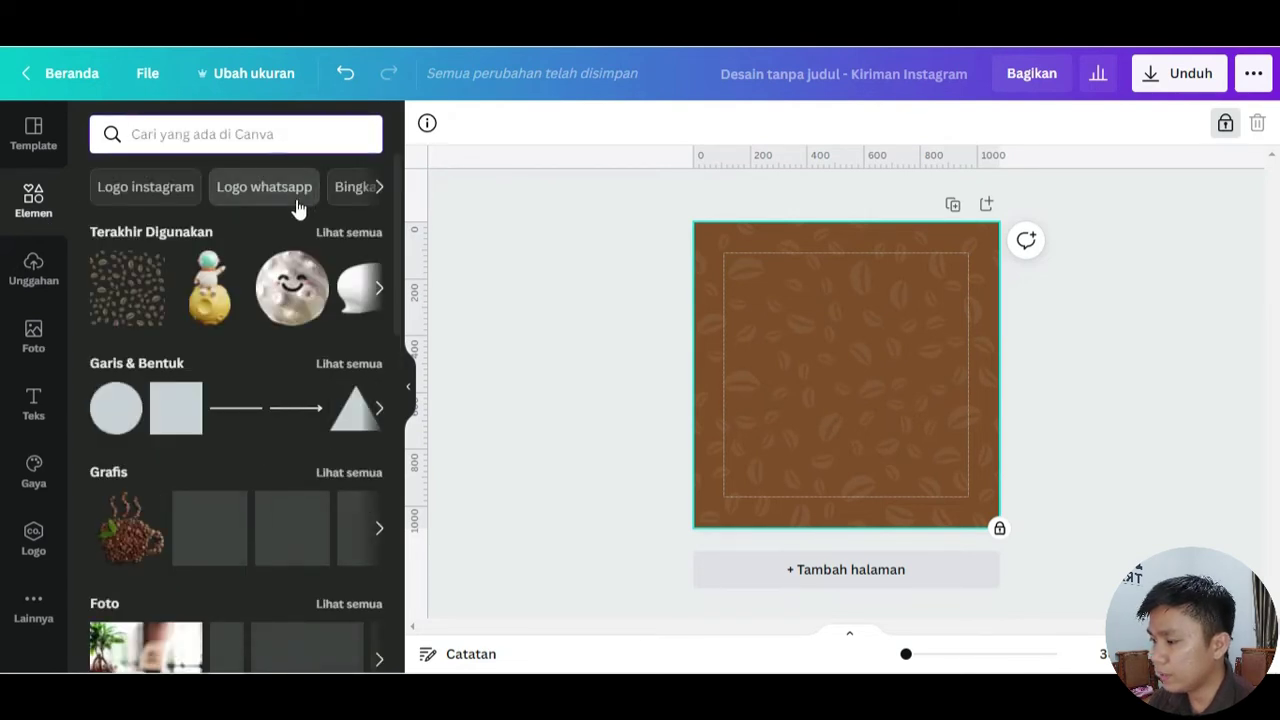
pyautogui.click(104, 410)
pyautogui.moveTo(839, 362); pyautogui.dragTo(769, 504)
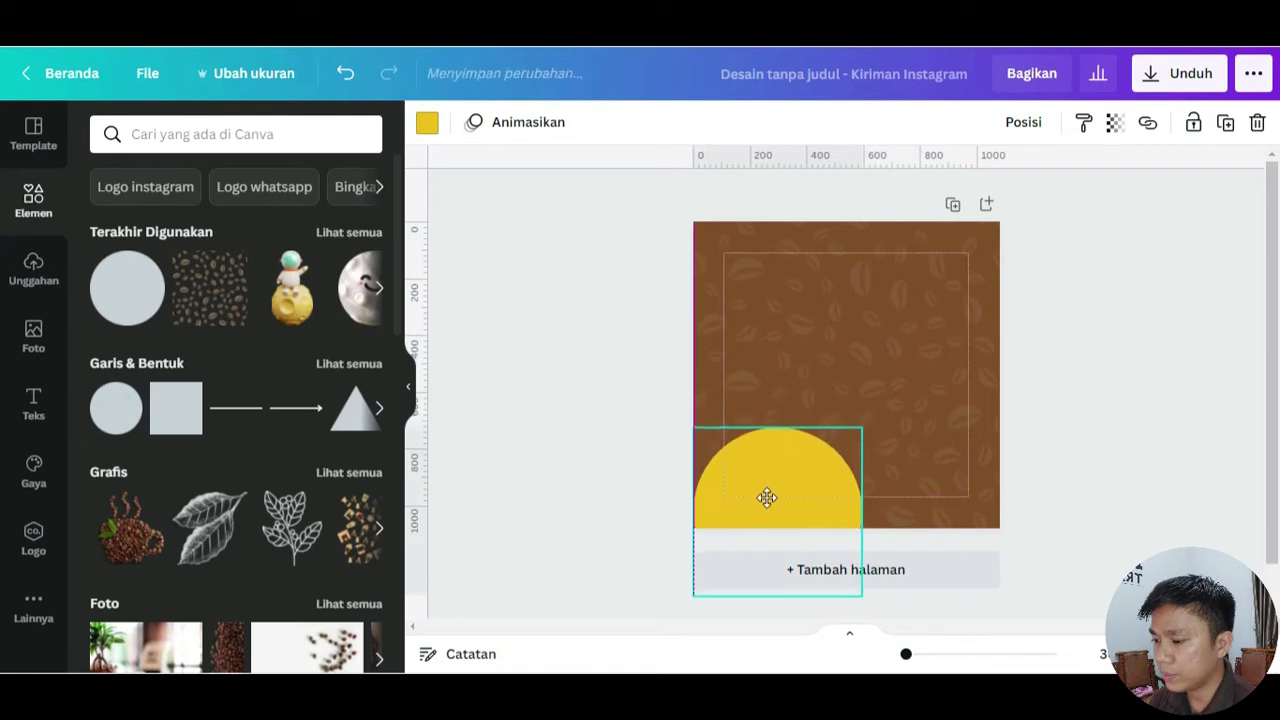
pyautogui.moveTo(858, 516); pyautogui.dragTo(1011, 517)
pyautogui.moveTo(693, 512); pyautogui.dragTo(663, 512)
pyautogui.moveTo(851, 512); pyautogui.dragTo(882, 516)
pyautogui.click(1068, 374)
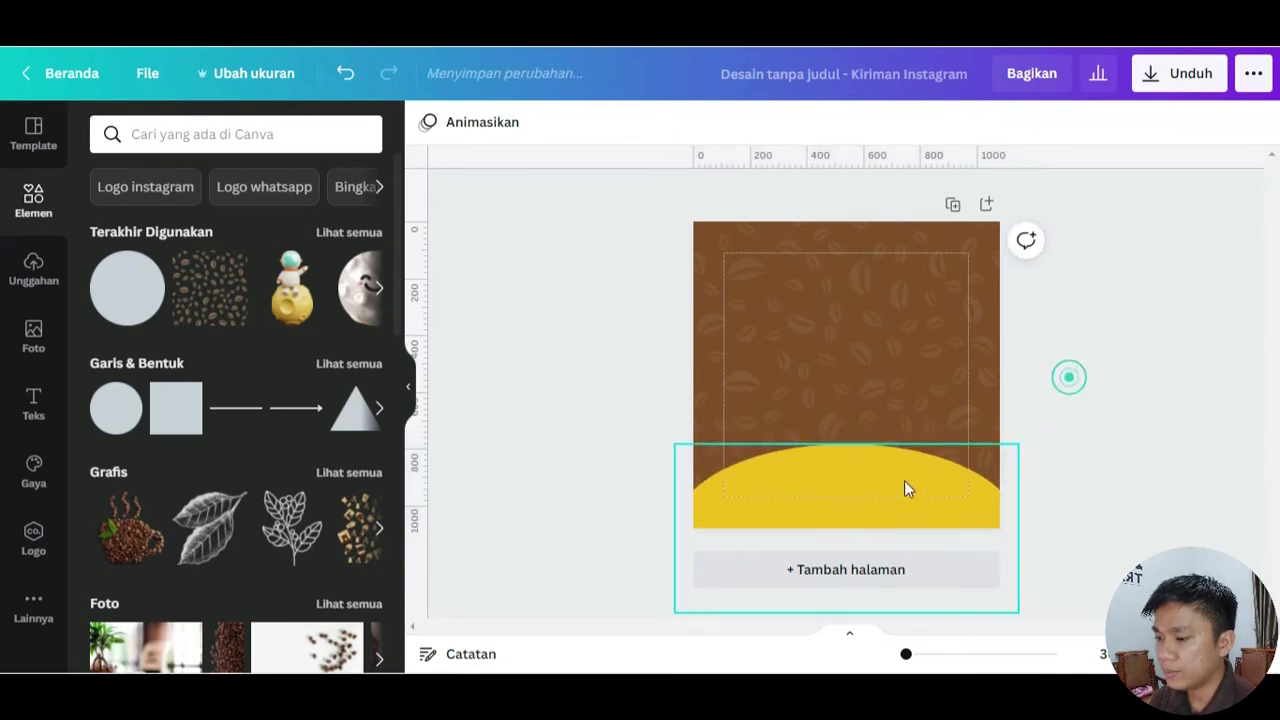
# - Recolour the ellipse at the page's bottom edge with a custom orange-brown
pyautogui.click(872, 482)
pyautogui.click(427, 122)
pyautogui.scroll(-4, 300, 335)
pyautogui.scroll(-2, 305, 340)
pyautogui.scroll(5, 308, 340)
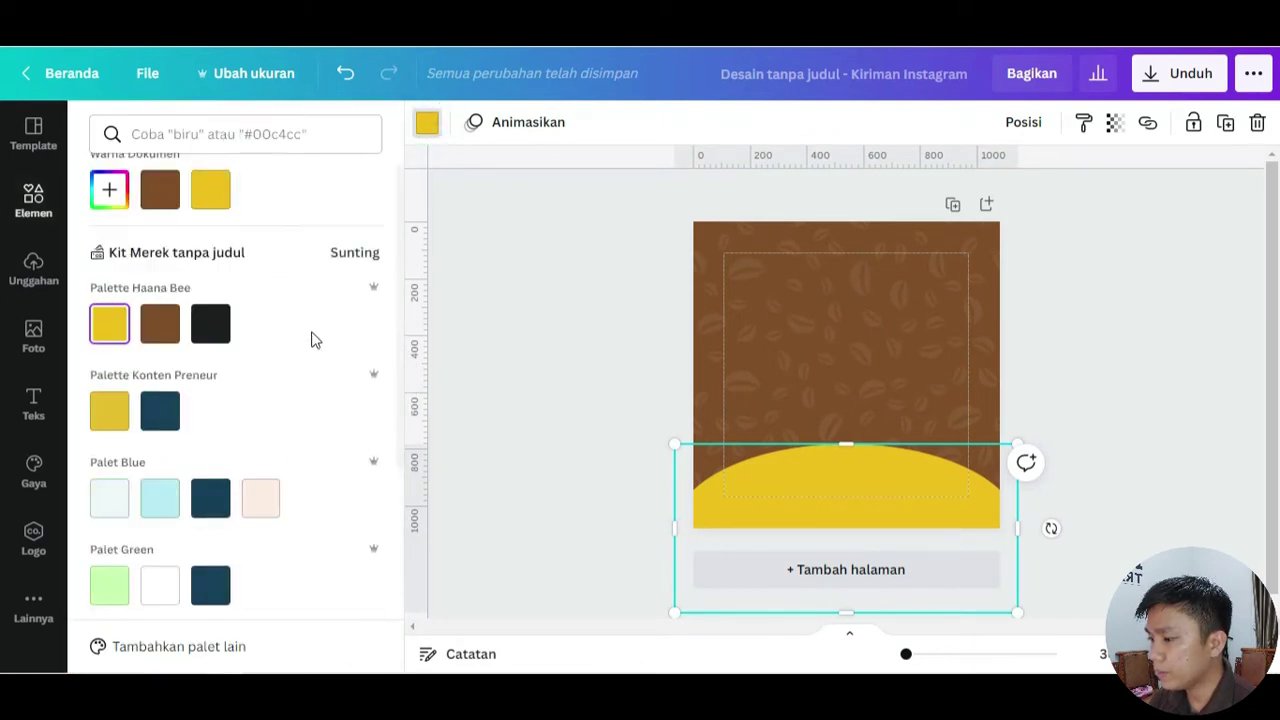
pyautogui.click(168, 220)
pyautogui.click(109, 220)
pyautogui.moveTo(284, 320); pyautogui.dragTo(289, 289)
pyautogui.click(1062, 332)
pyautogui.click(887, 479)
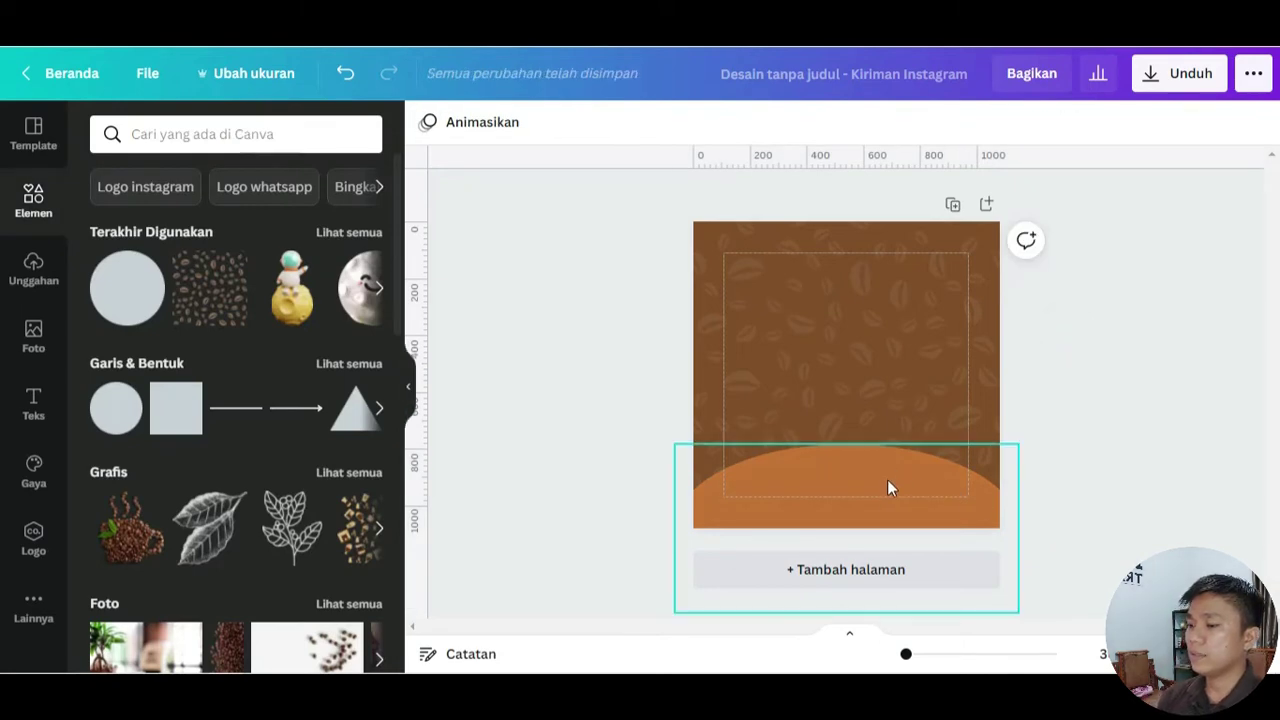
pyautogui.click(1155, 345)
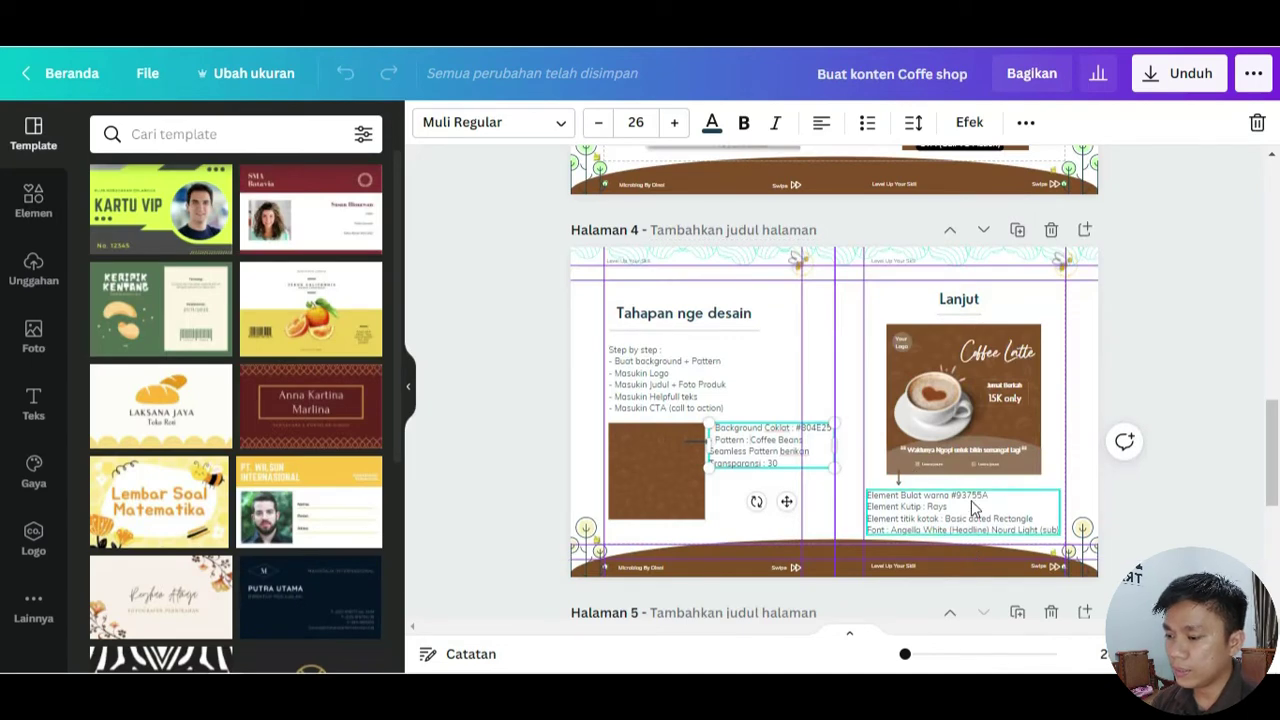
# - Copy the colour code #93755A from the "Buat konten Coffe shop" design and apply it to the bottom ellipse
pyautogui.doubleClick(985, 495)
pyautogui.hotkey('ctrl', 'c')
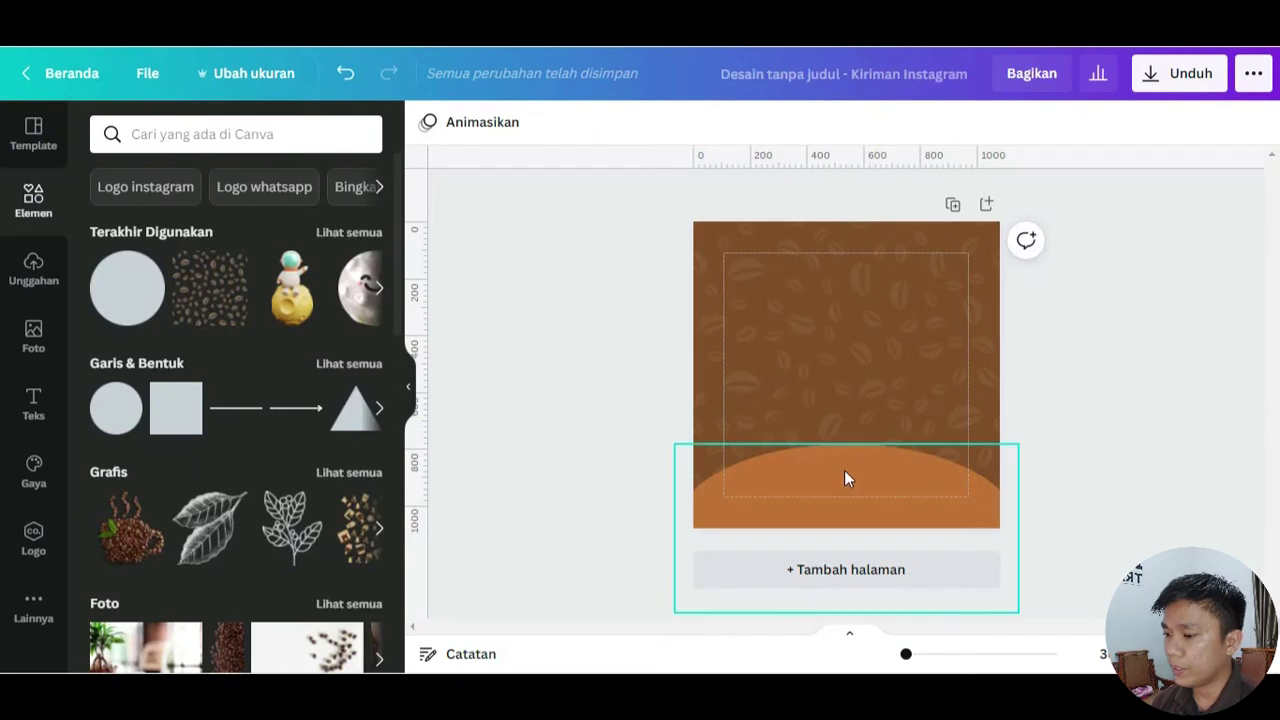
pyautogui.click(845, 472)
pyautogui.click(426, 122)
pyautogui.click(109, 220)
pyautogui.hotkey('ctrl', 'v')
pyautogui.click(1162, 379)
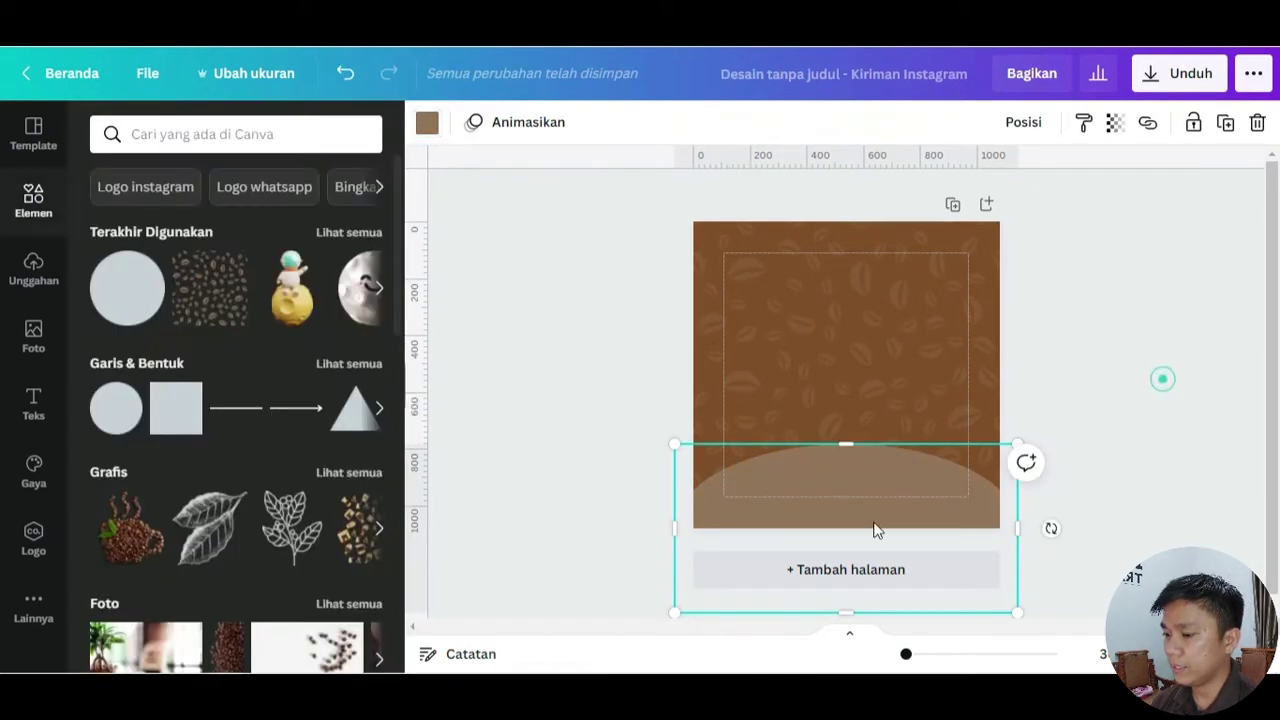
# - Add another circle, shrunk to a small logo placeholder in the page's upper-left corner
pyautogui.click(588, 374)
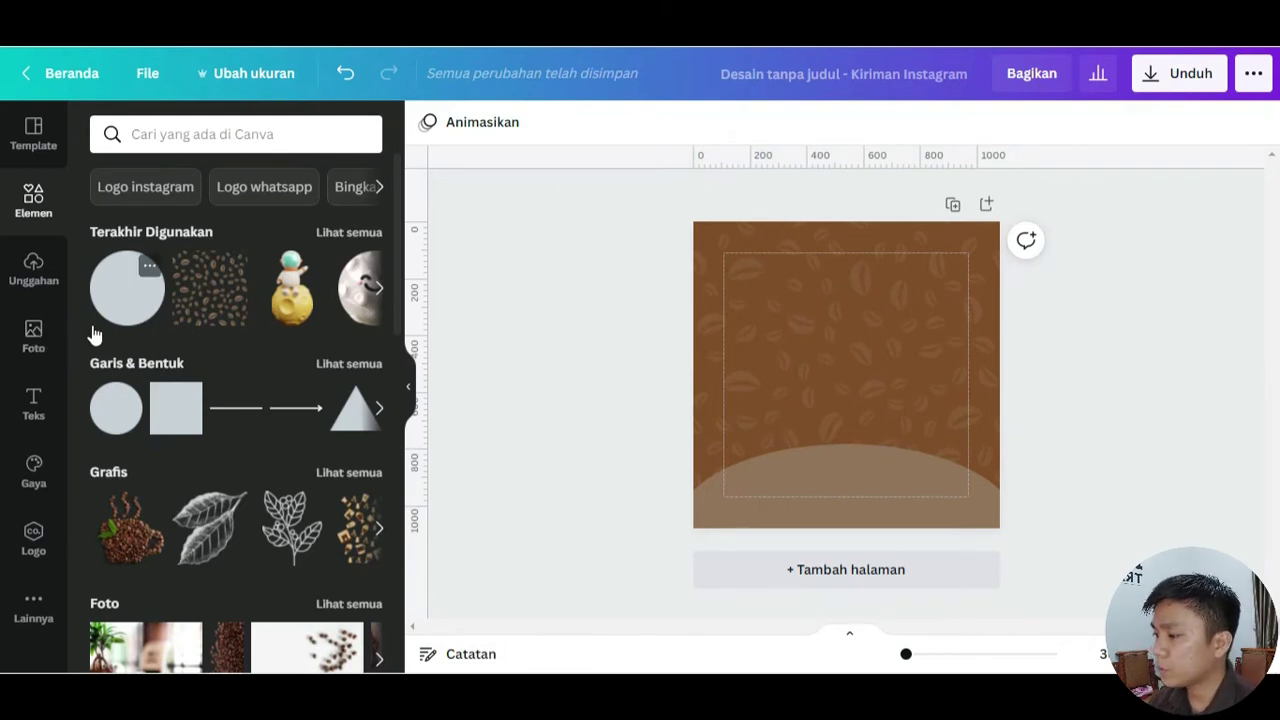
pyautogui.click(115, 425)
pyautogui.moveTo(922, 462); pyautogui.dragTo(737, 306)
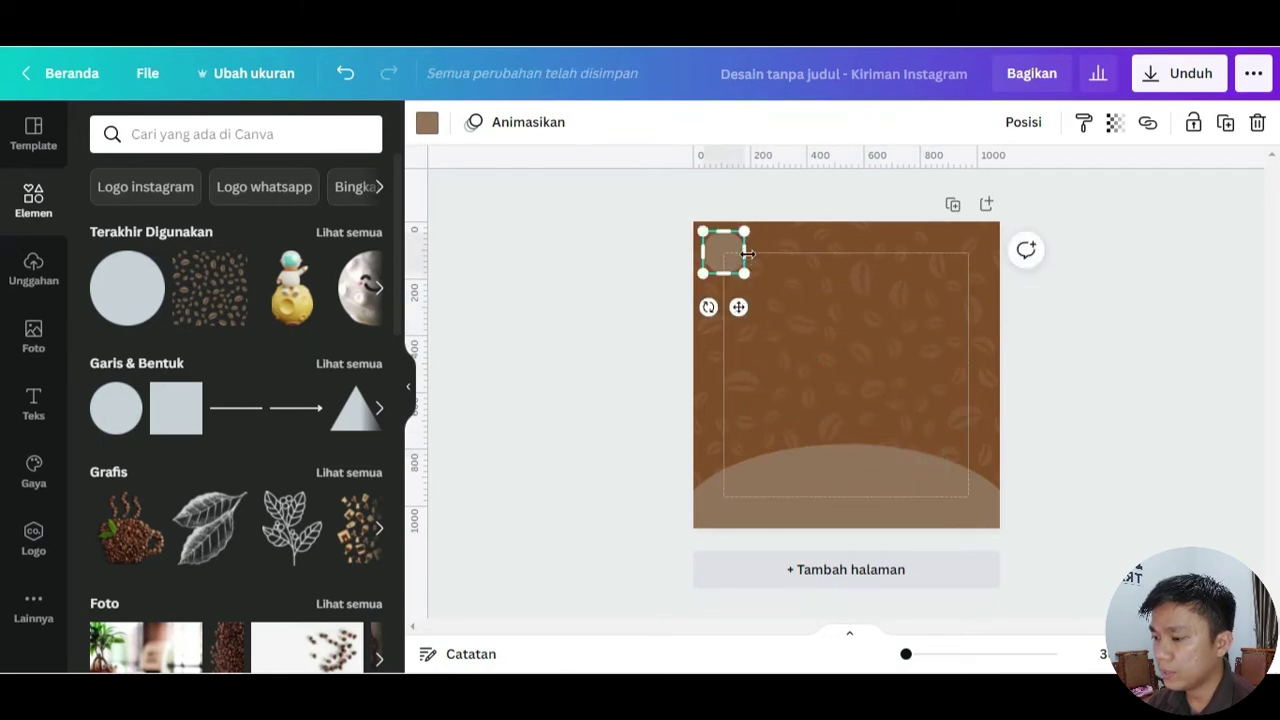
# - Add body text reading "Your Logo" and place it over the small circle in the page's upper-left corner
pyautogui.click(16, 400)
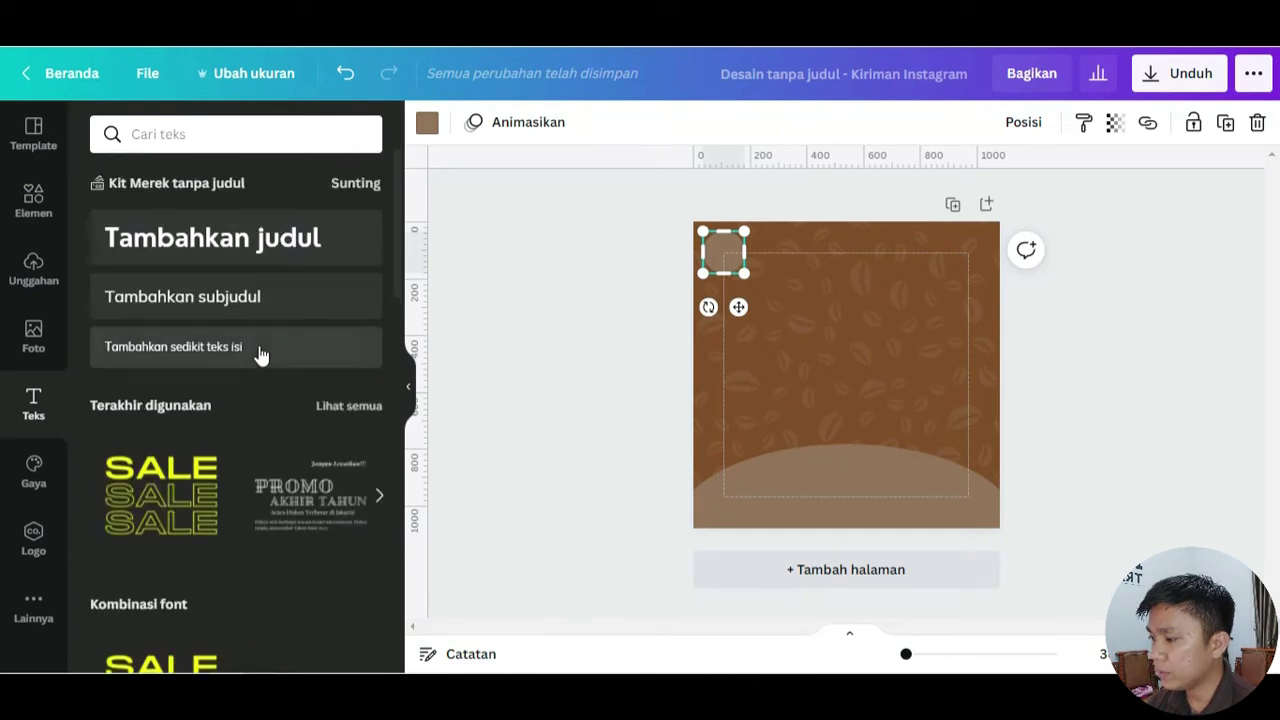
pyautogui.click(260, 347)
pyautogui.press('BackSpace')
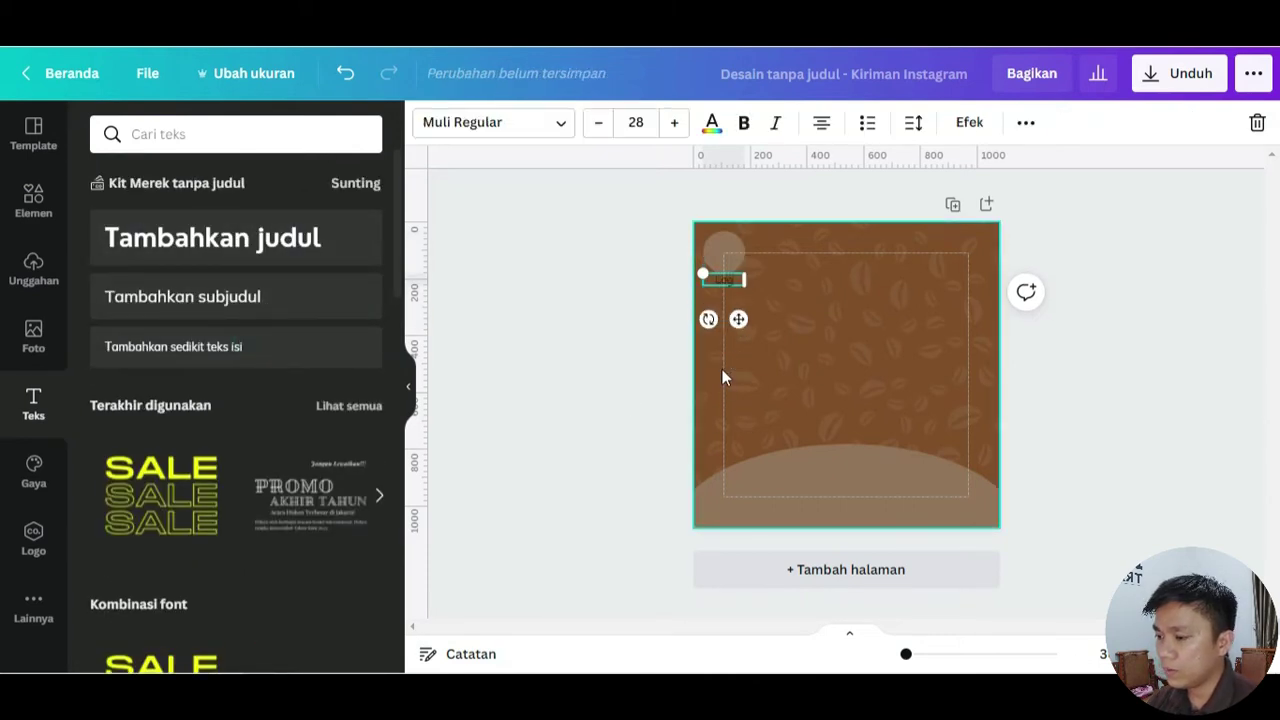
pyautogui.write('Logo kami')
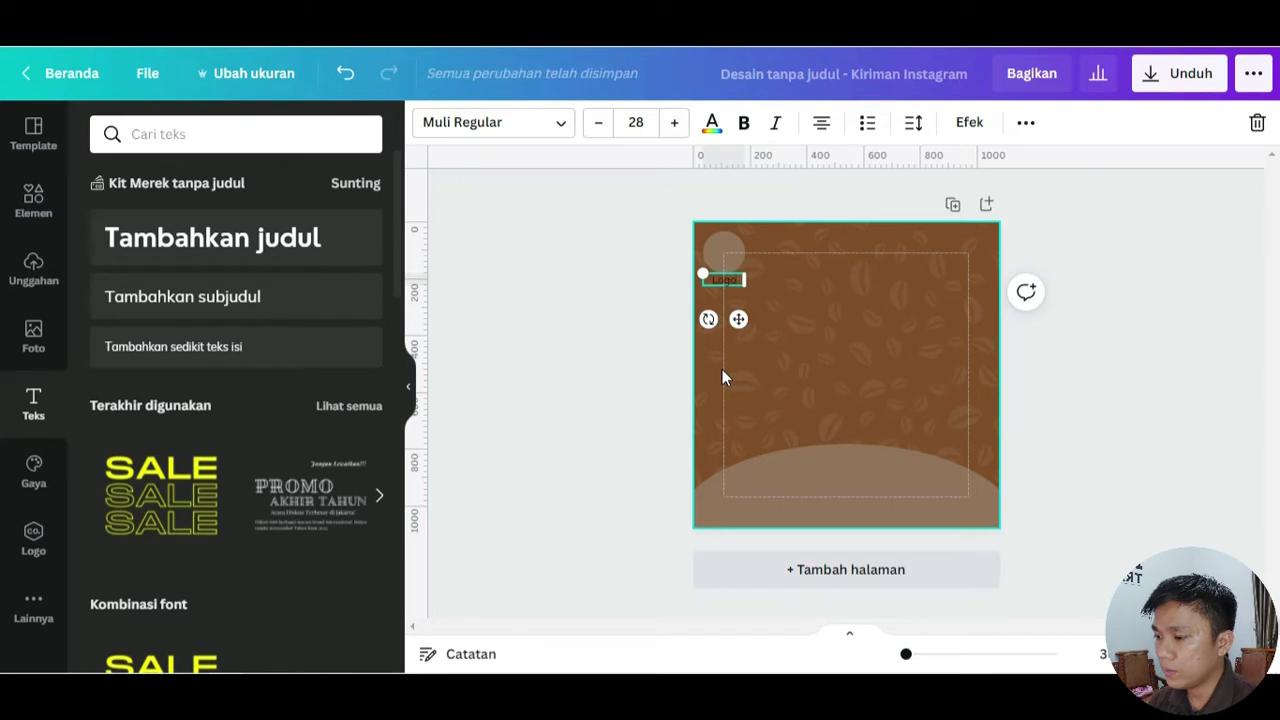
pyautogui.hotkey('ctrl', 'a')
pyautogui.press('BackSpace')
pyautogui.write('Logo kami')
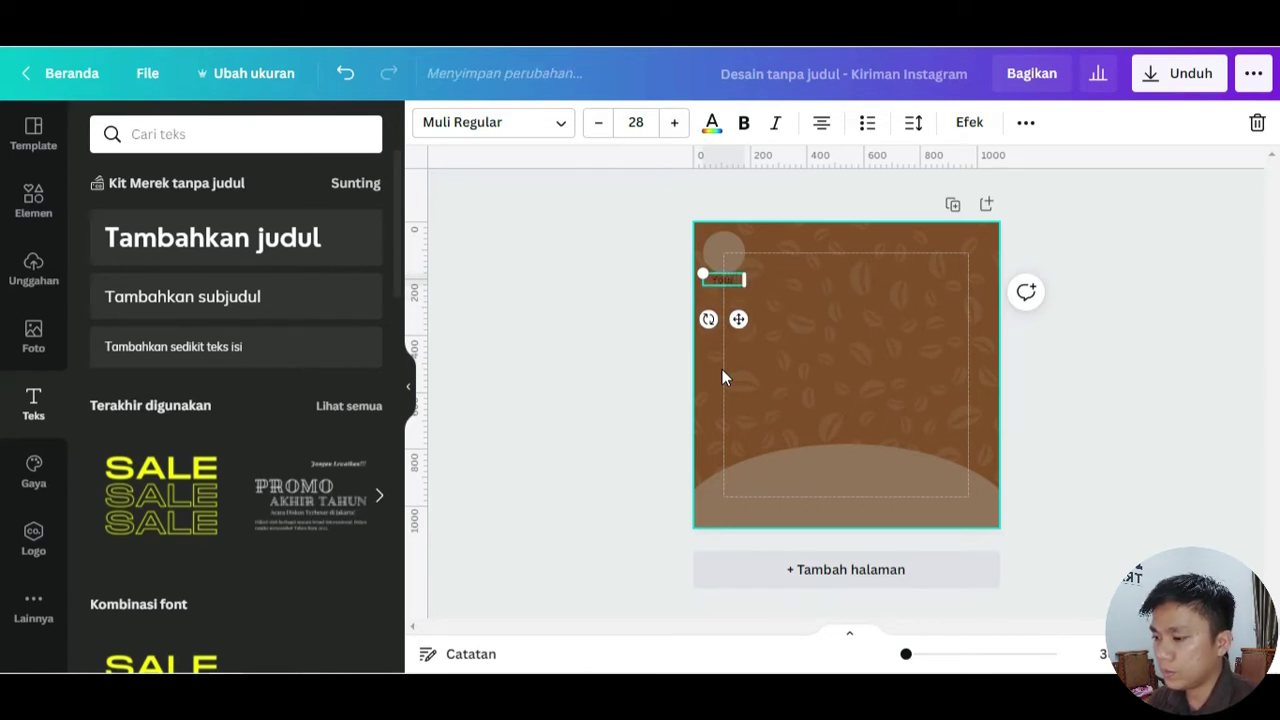
pyautogui.write(' Logo')
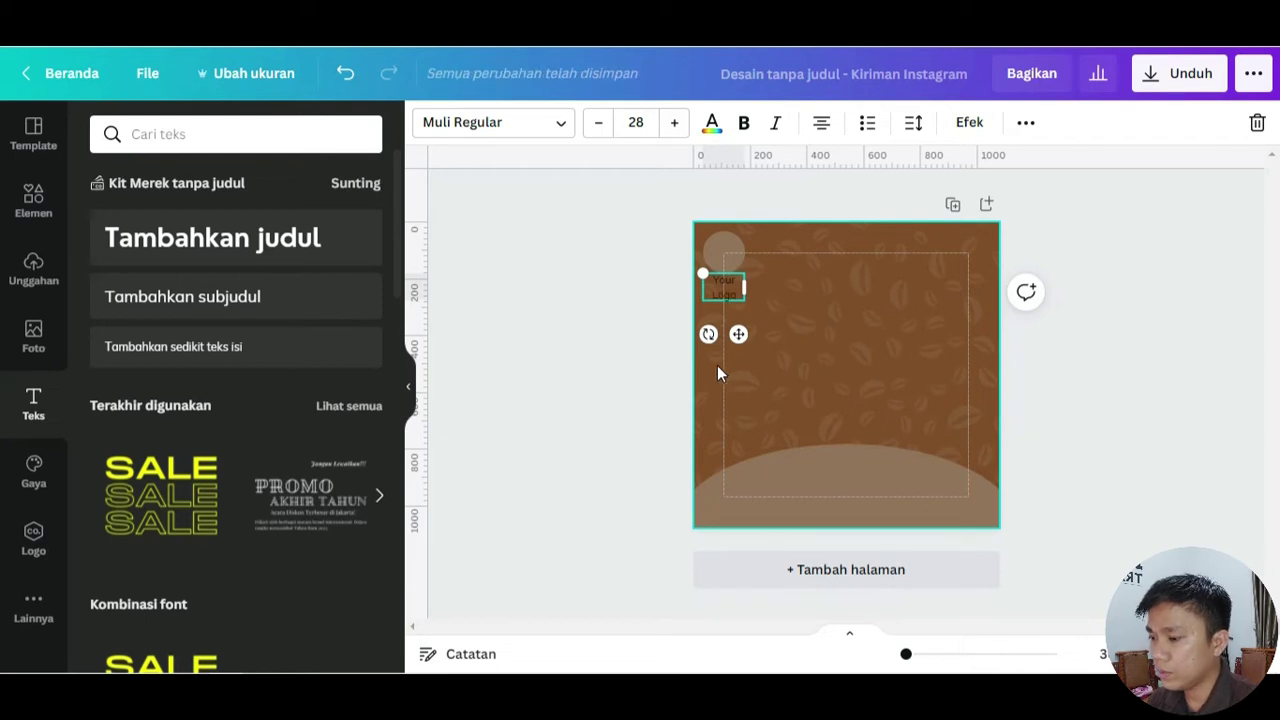
pyautogui.moveTo(737, 342); pyautogui.dragTo(737, 306)
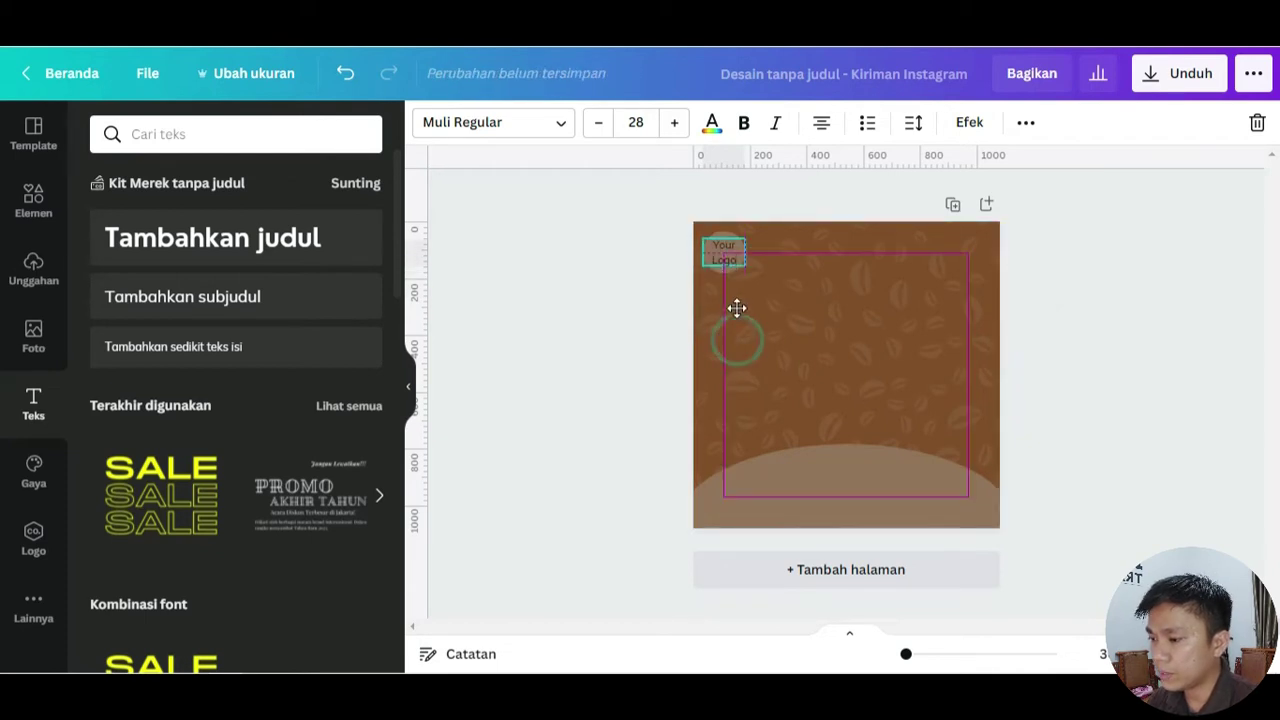
pyautogui.click(840, 368)
# - Change the colour of the "Your Logo" text to white
pyautogui.click(723, 252)
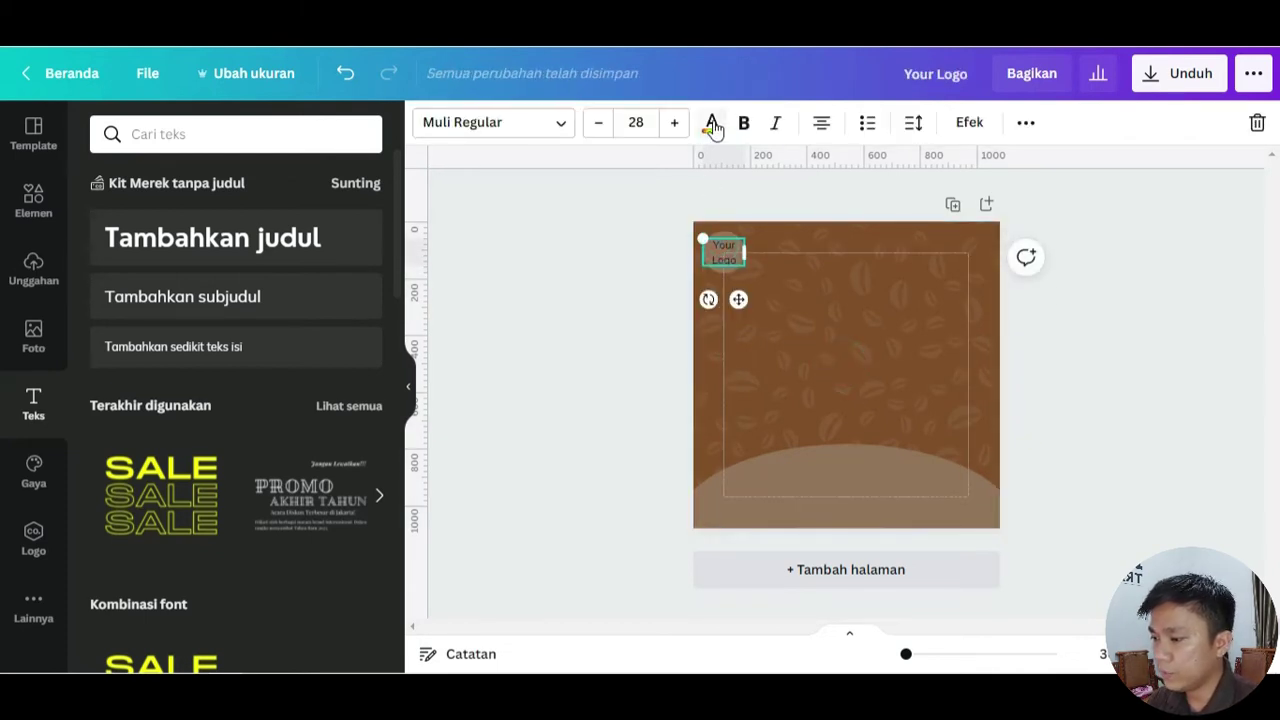
pyautogui.click(711, 124)
pyautogui.click(150, 617)
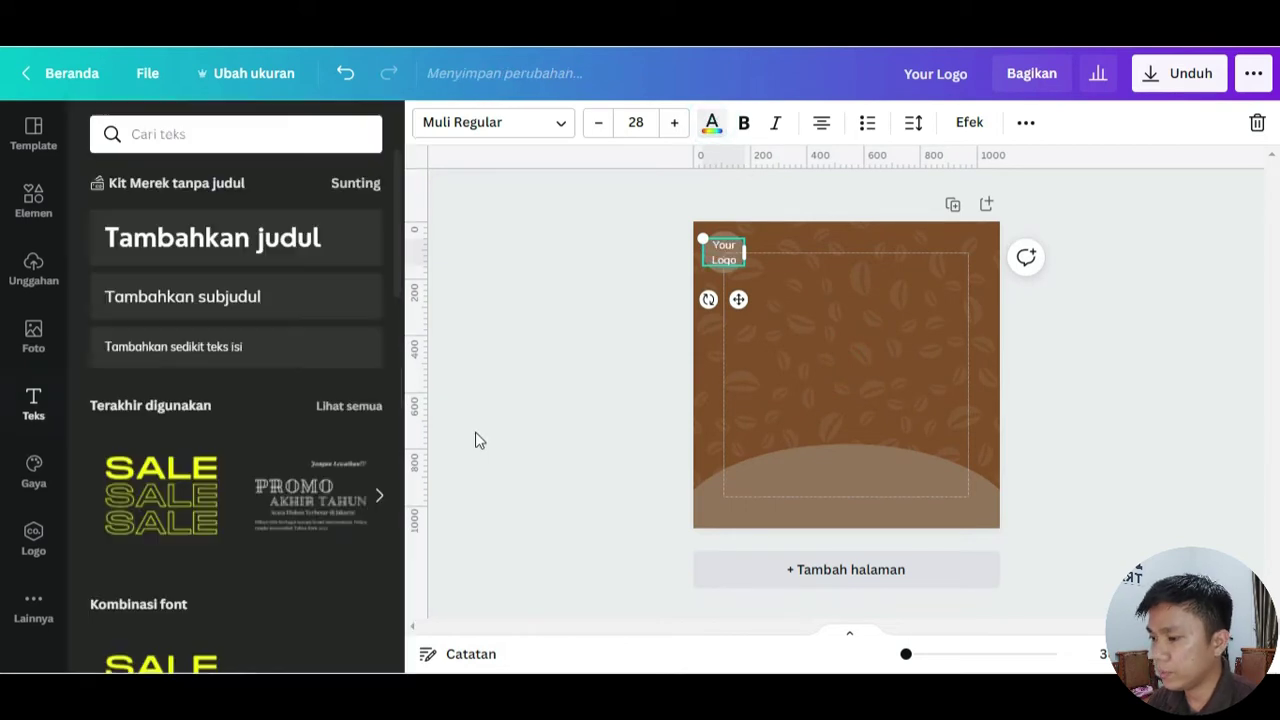
# - Add the recently used heart-topped coffee cup photo, shrink it and place it left of centre, overlapping the bottom ellipse
pyautogui.click(474, 432)
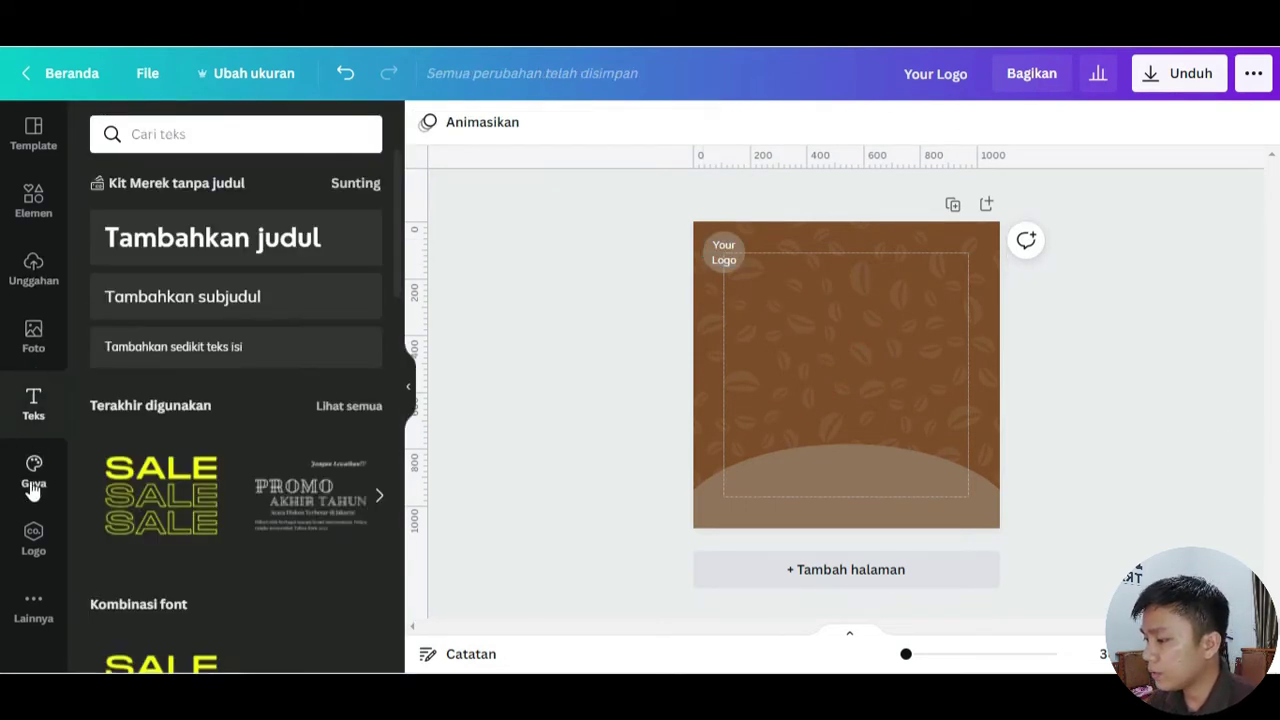
pyautogui.click(33, 333)
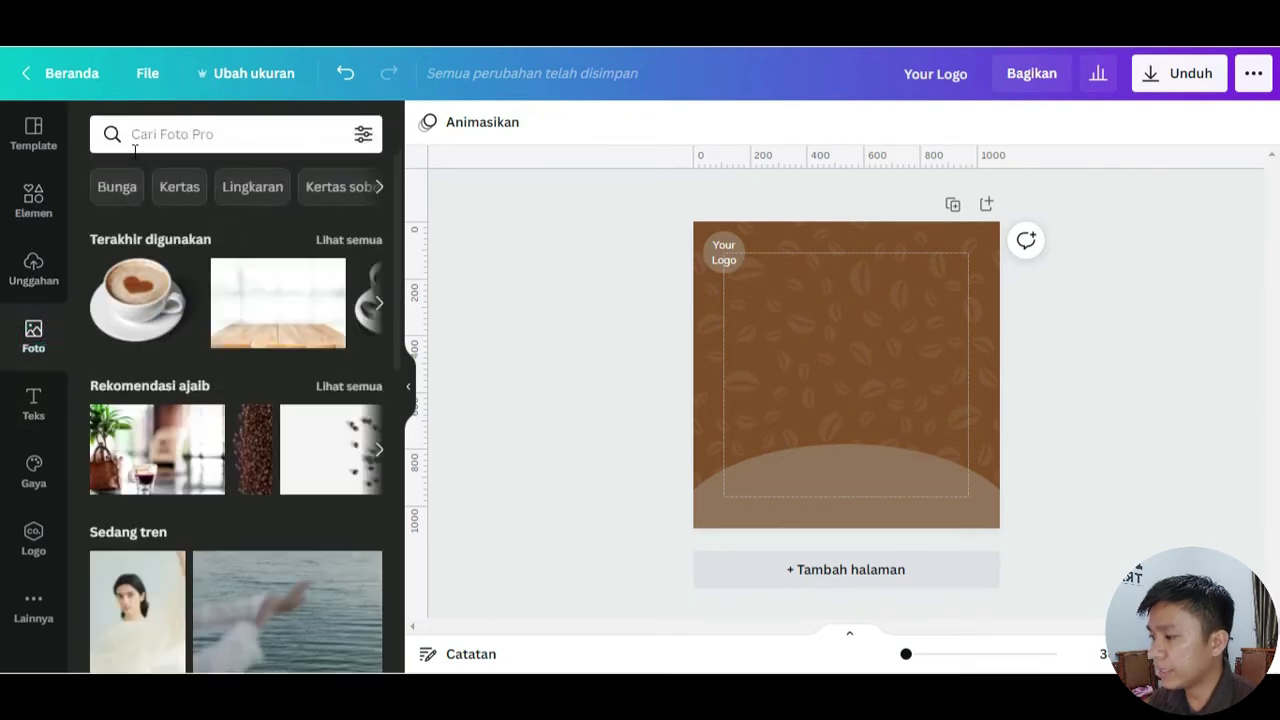
pyautogui.click(150, 333)
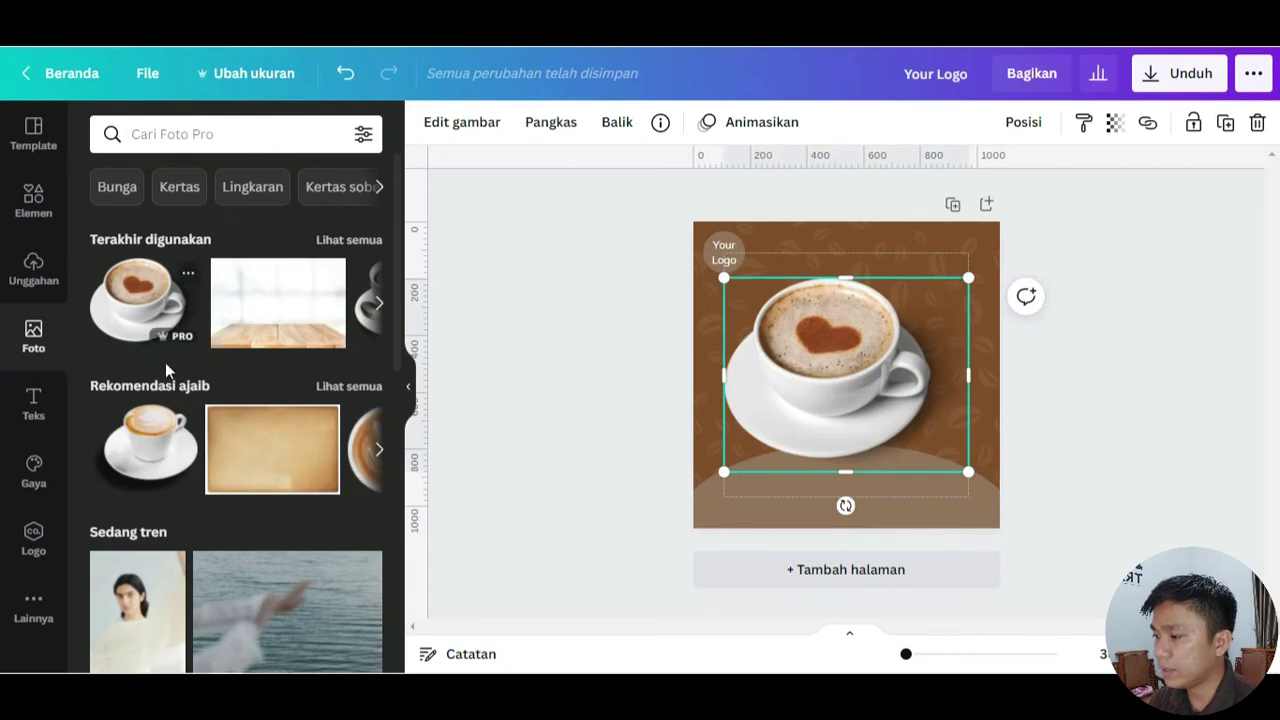
pyautogui.moveTo(967, 279); pyautogui.dragTo(917, 319)
pyautogui.moveTo(829, 413); pyautogui.dragTo(829, 438)
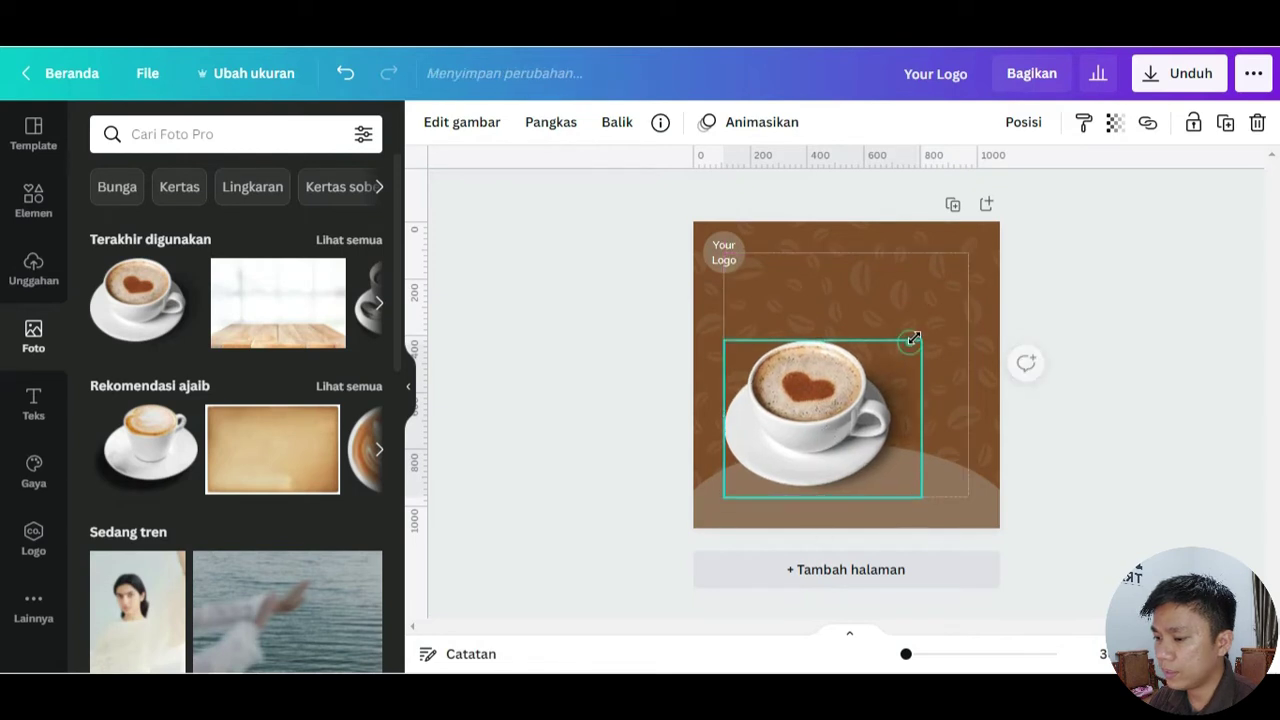
pyautogui.moveTo(825, 420); pyautogui.dragTo(824, 405)
pyautogui.click(1253, 424)
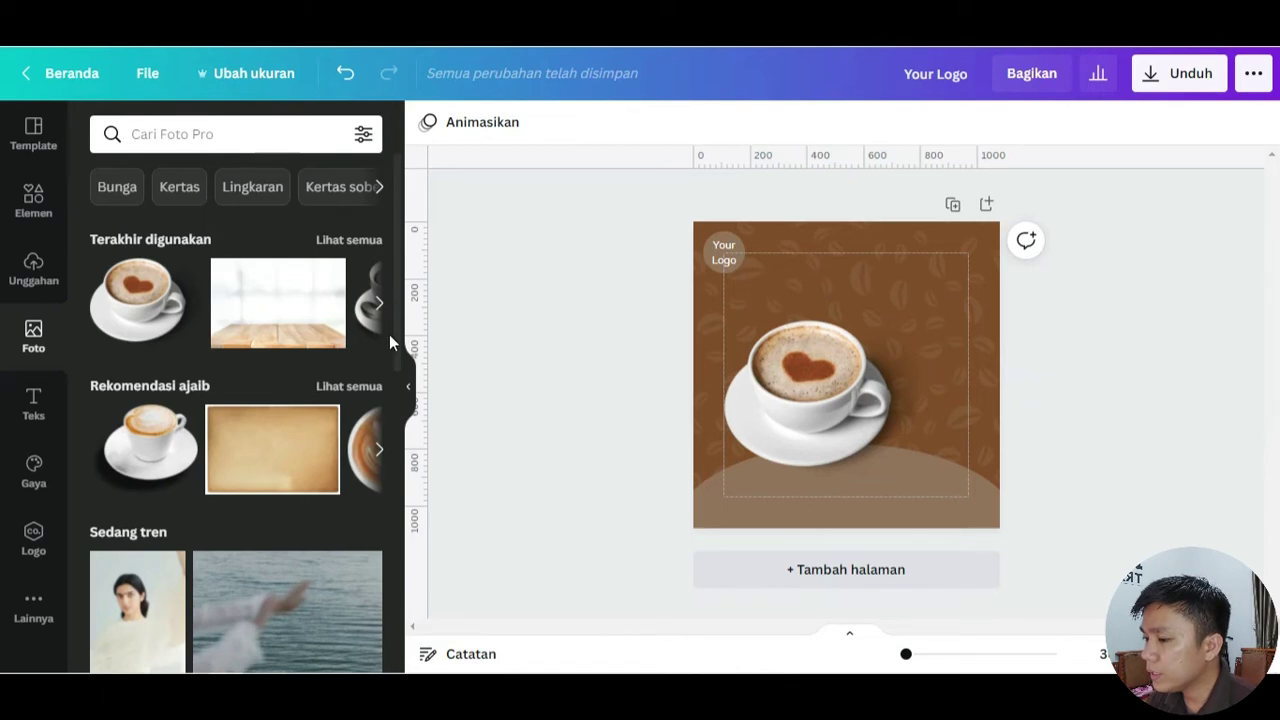
# - Add a heading reading "Coffe Latte" and place it above the cup, against the right margin guide
pyautogui.click(10, 408)
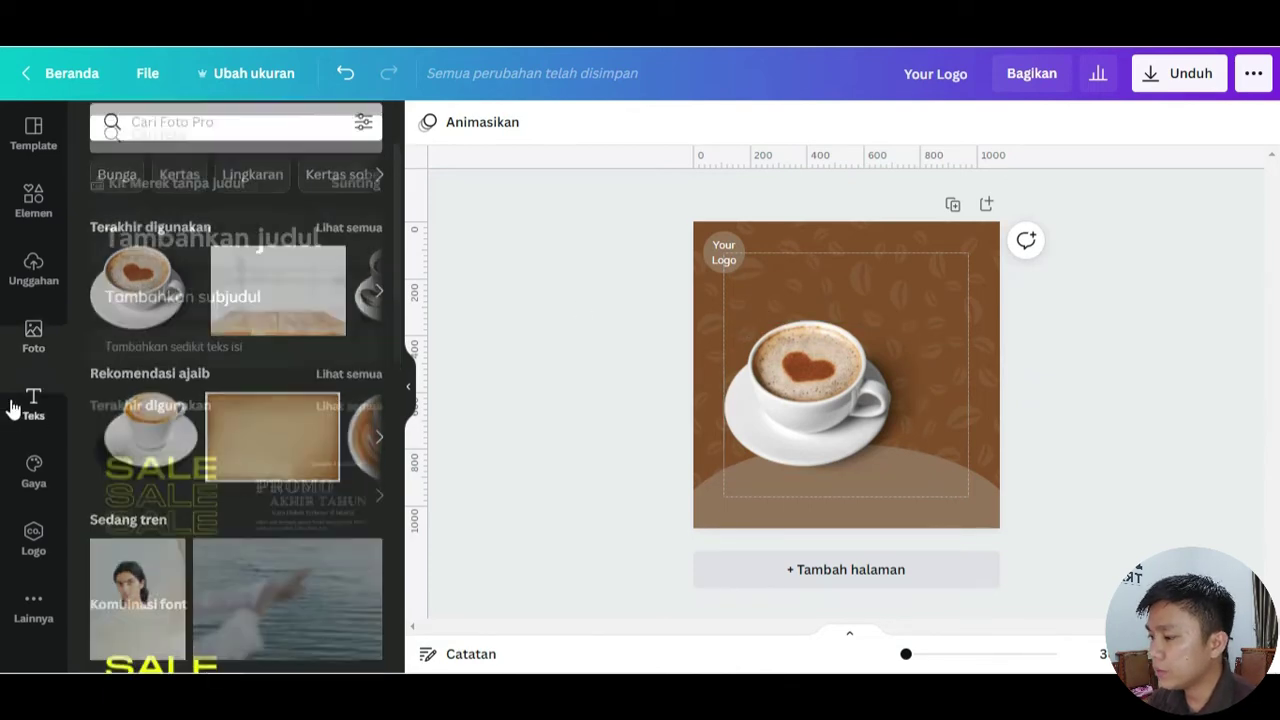
pyautogui.click(191, 245)
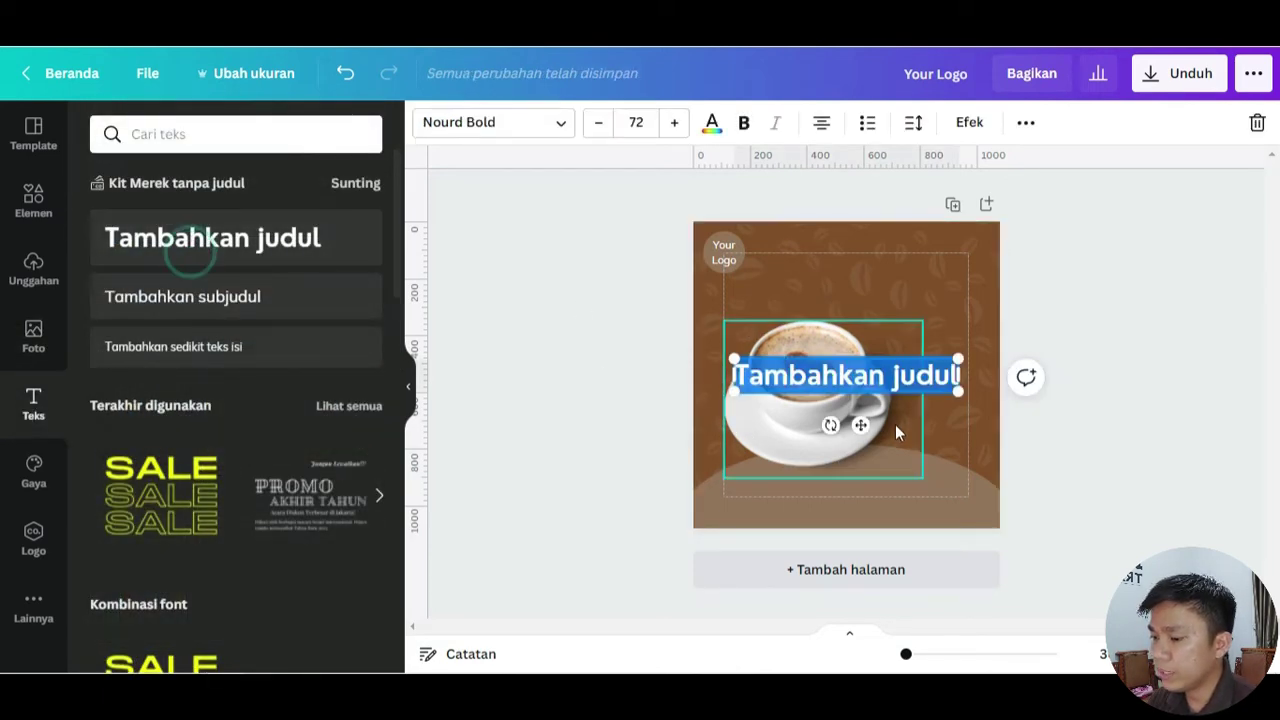
pyautogui.moveTo(870, 382); pyautogui.dragTo(880, 312)
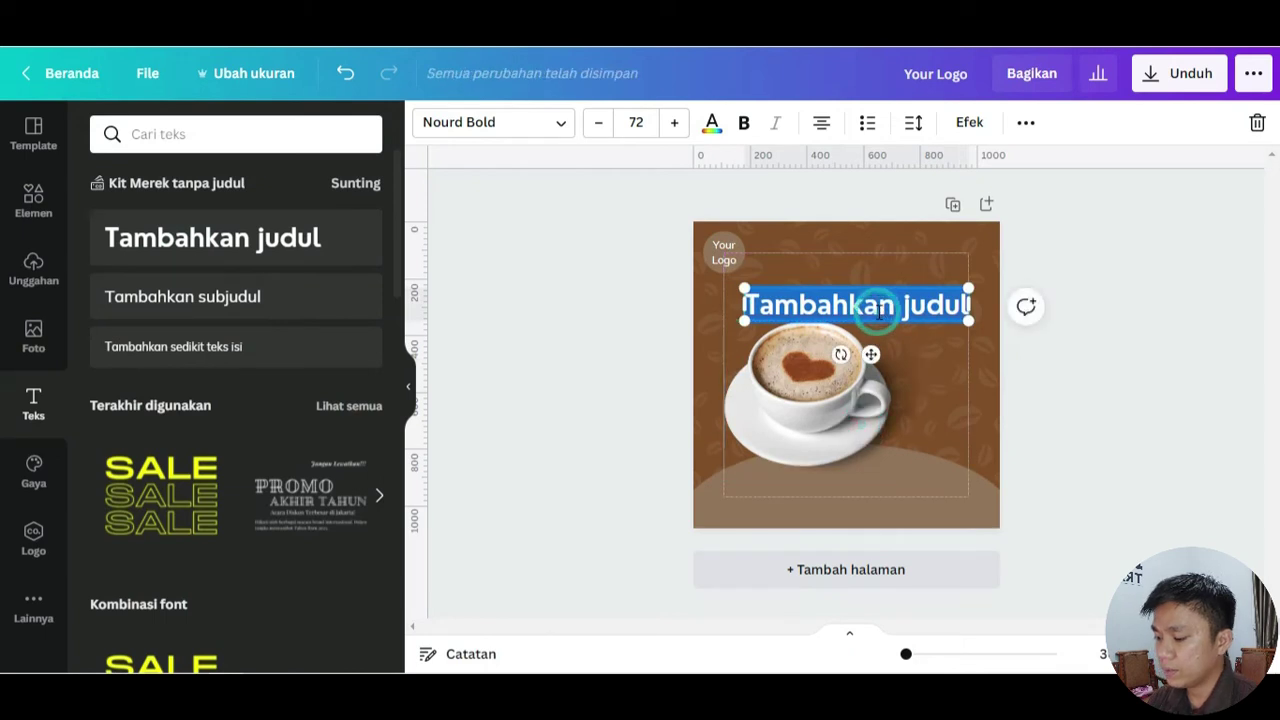
pyautogui.write('Coffe Latte')
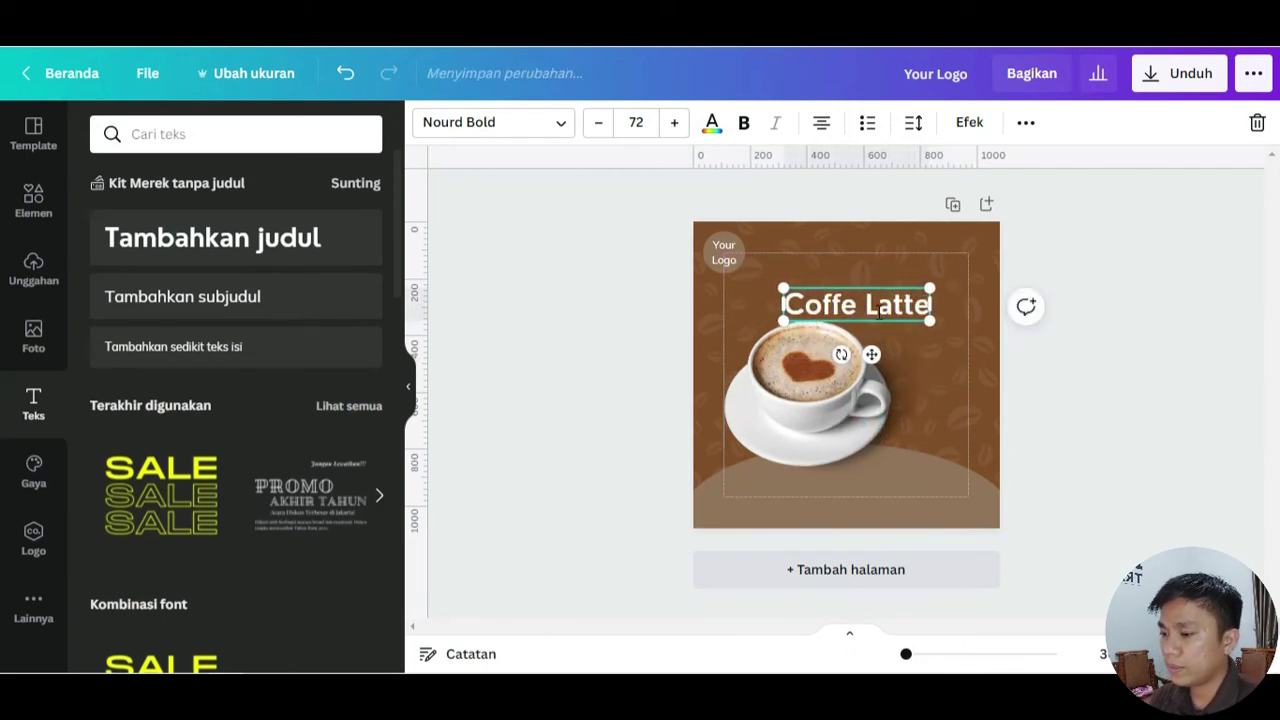
pyautogui.moveTo(868, 360); pyautogui.dragTo(908, 345)
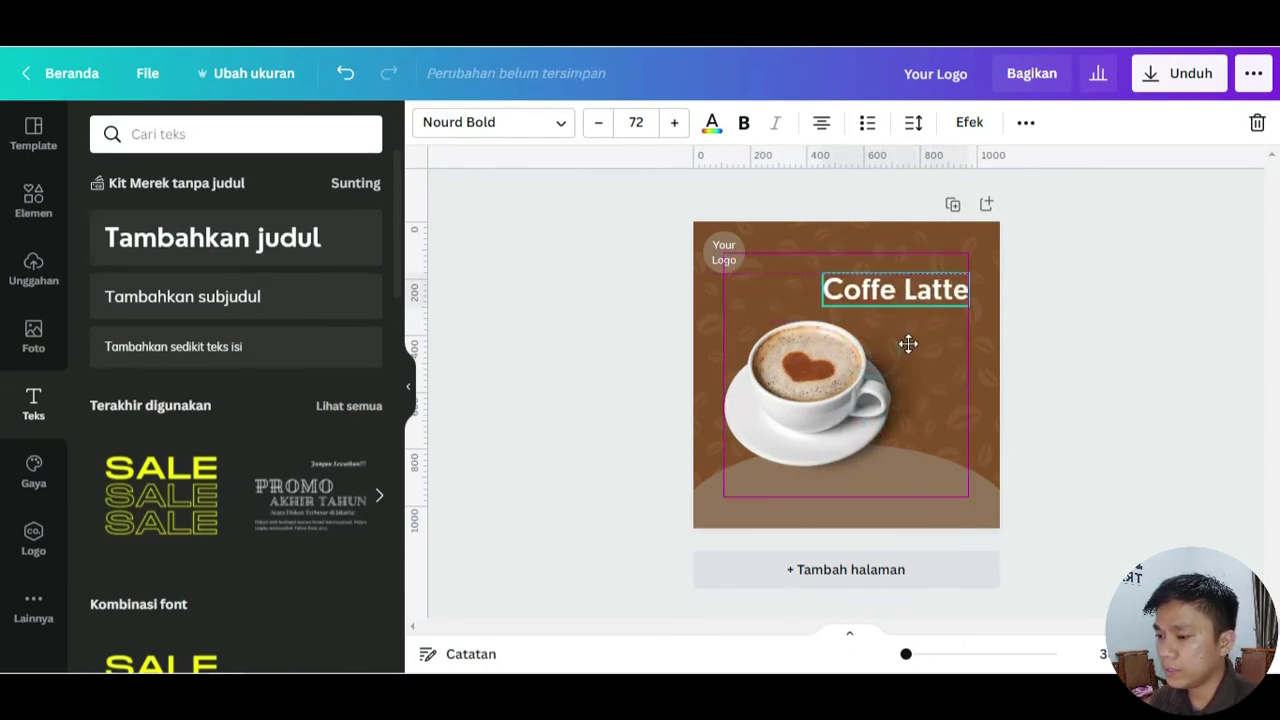
pyautogui.click(1098, 376)
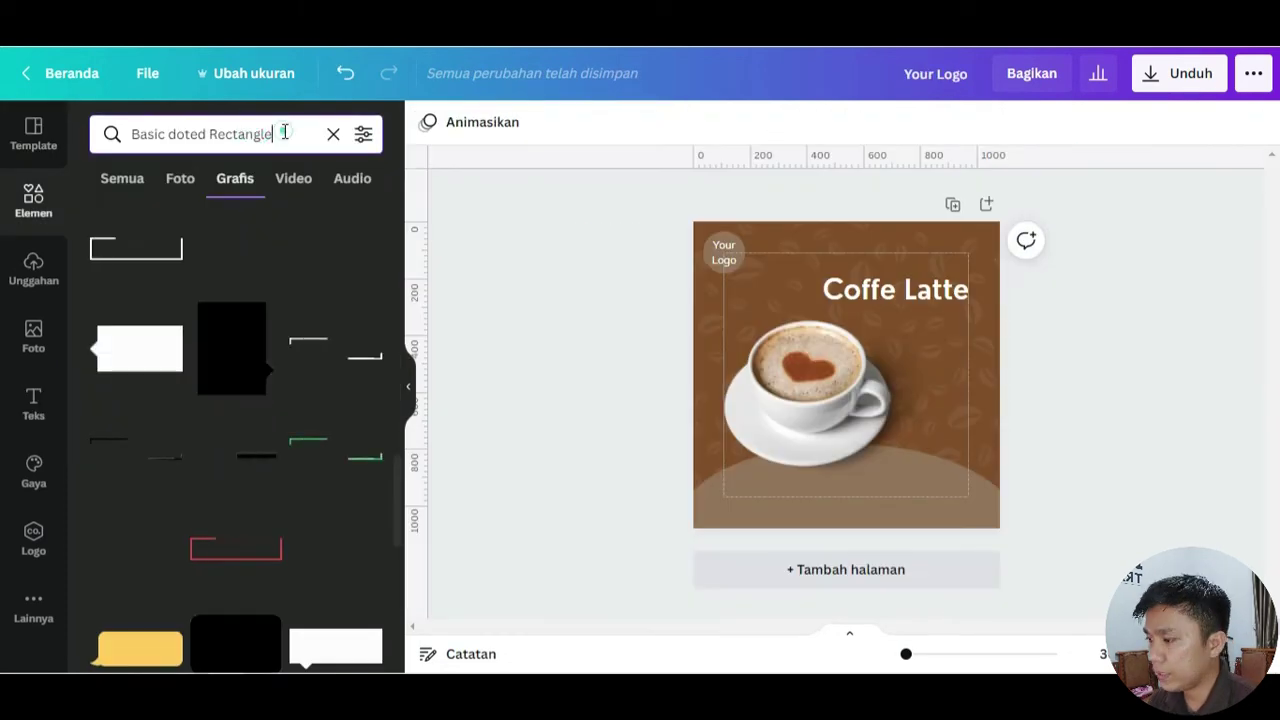
# - Search the graphics for "Basic doted Rectangle shape illustration"
pyautogui.click(285, 133)
pyautogui.write('sha')
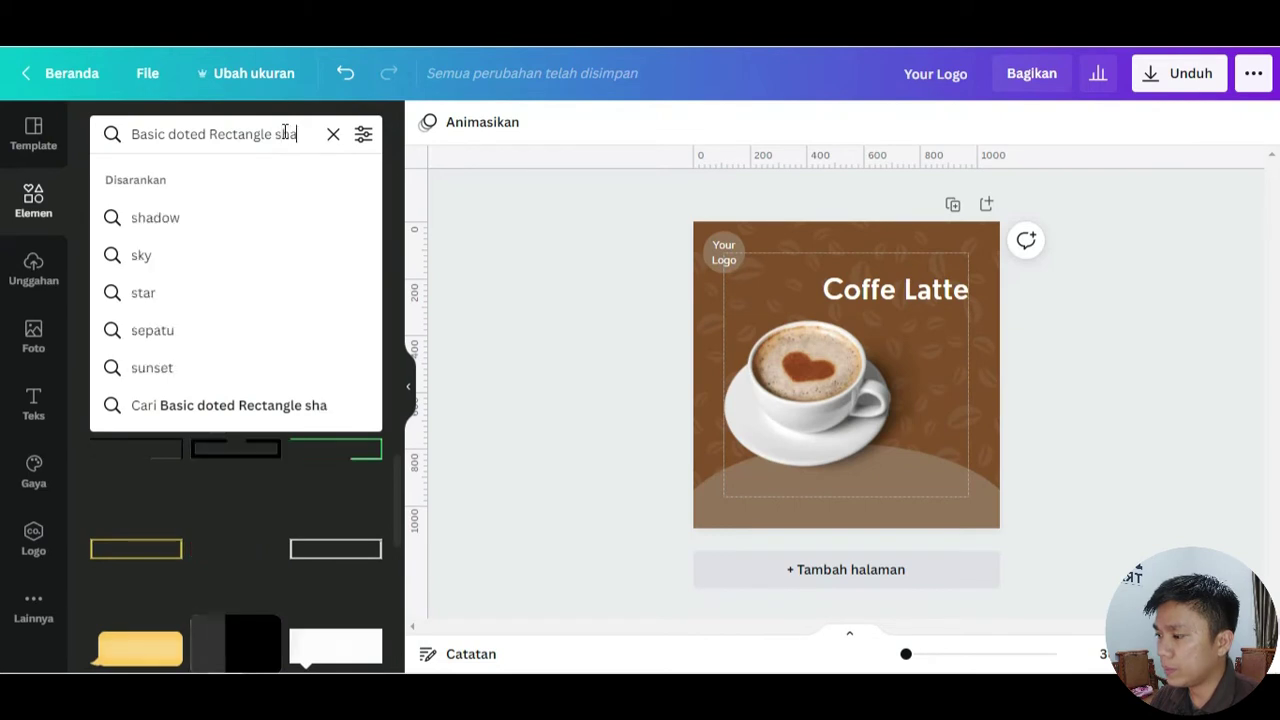
pyautogui.write('pe illustration')
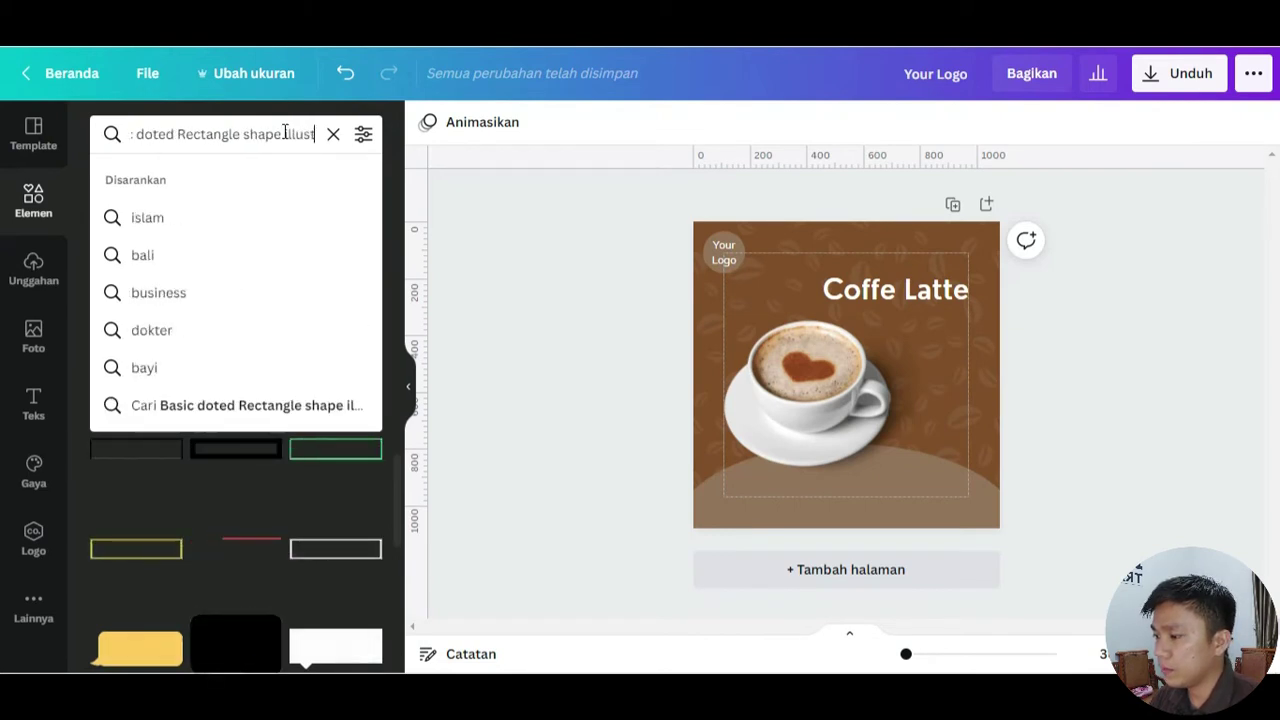
pyautogui.press('Return')
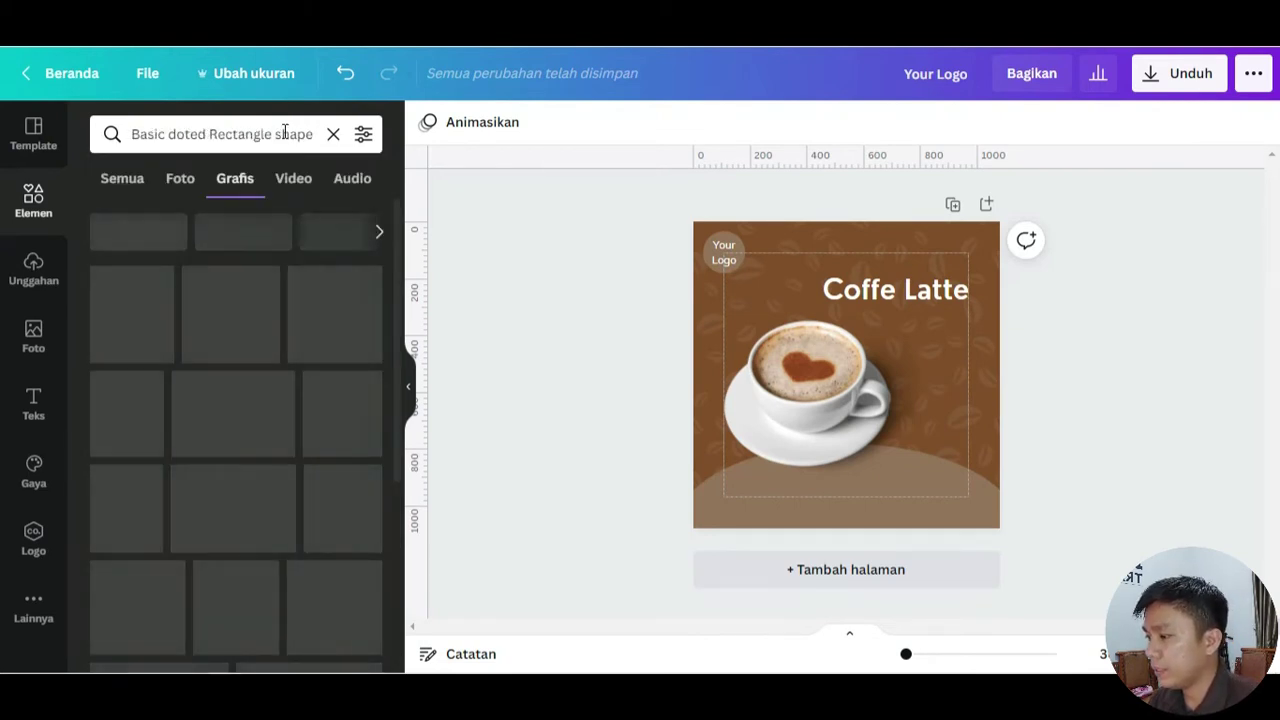
pyautogui.moveTo(127, 135); pyautogui.dragTo(320, 146)
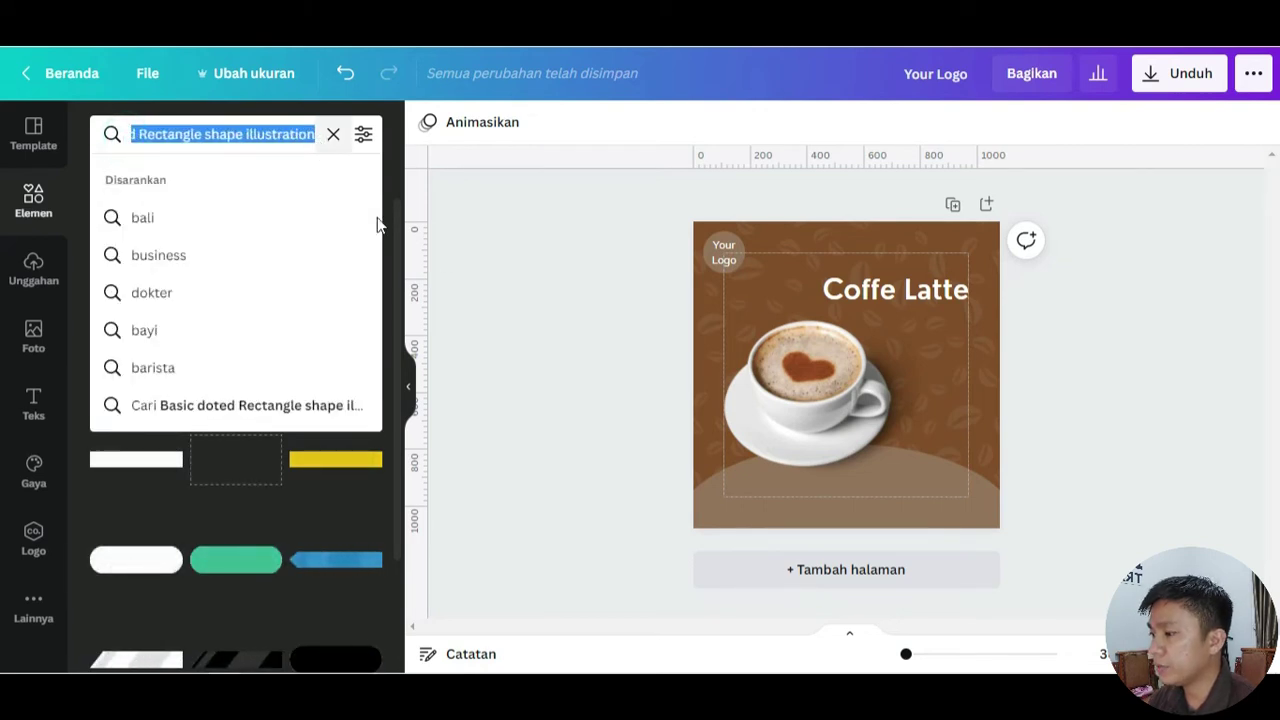
pyautogui.click(522, 261)
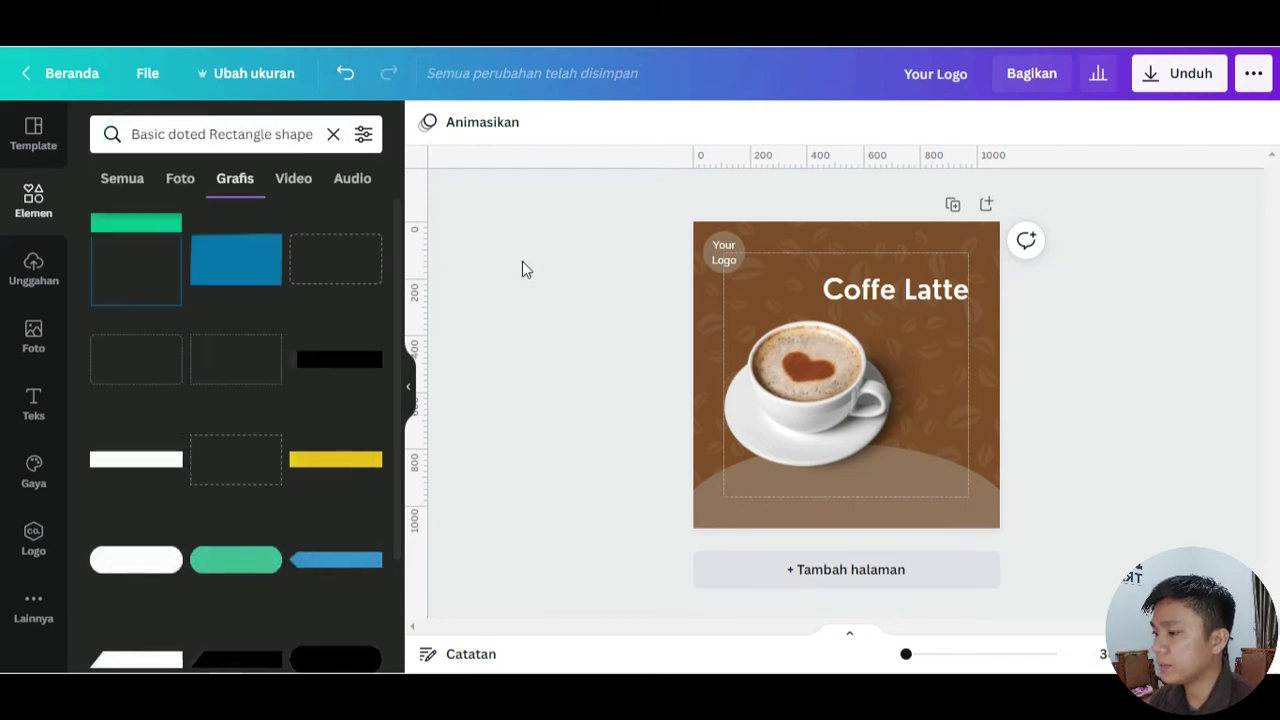
# - Add the rounded dotted rectangle, shrink it beside the cup at the right margin, and reduce the cup photo slightly to make room
pyautogui.click(317, 284)
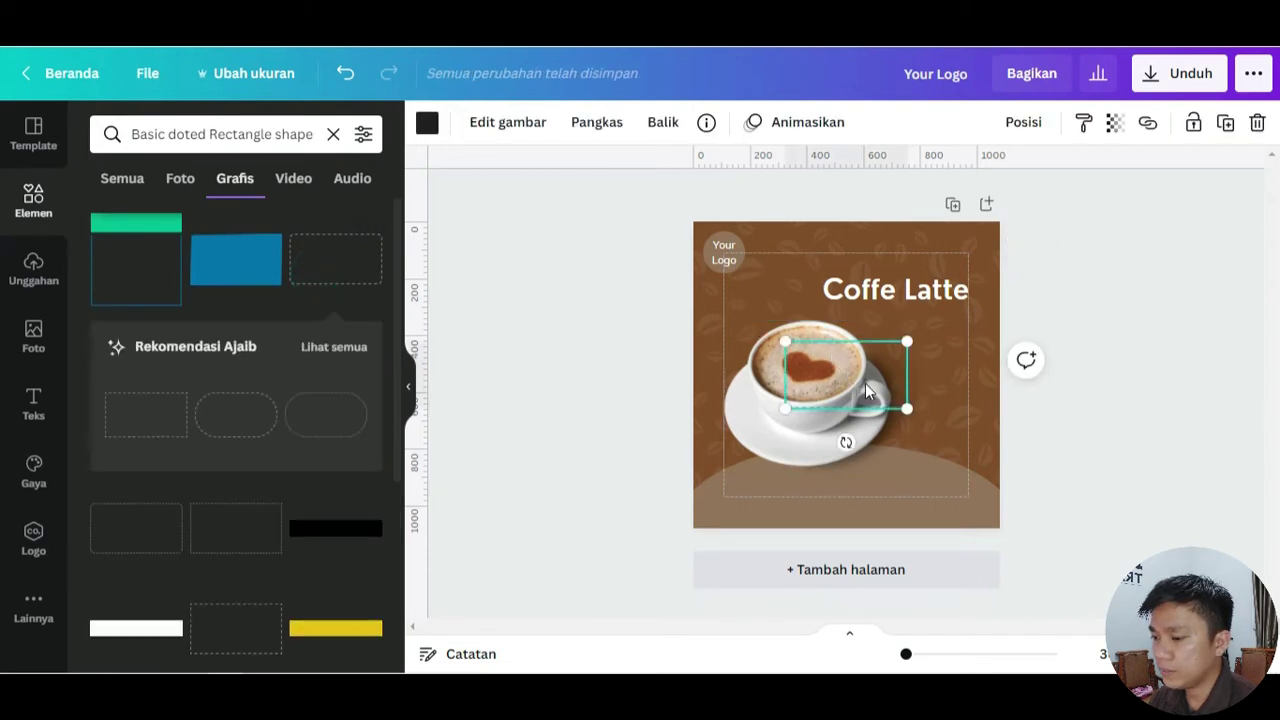
pyautogui.moveTo(863, 408); pyautogui.dragTo(880, 386)
pyautogui.click(870, 350)
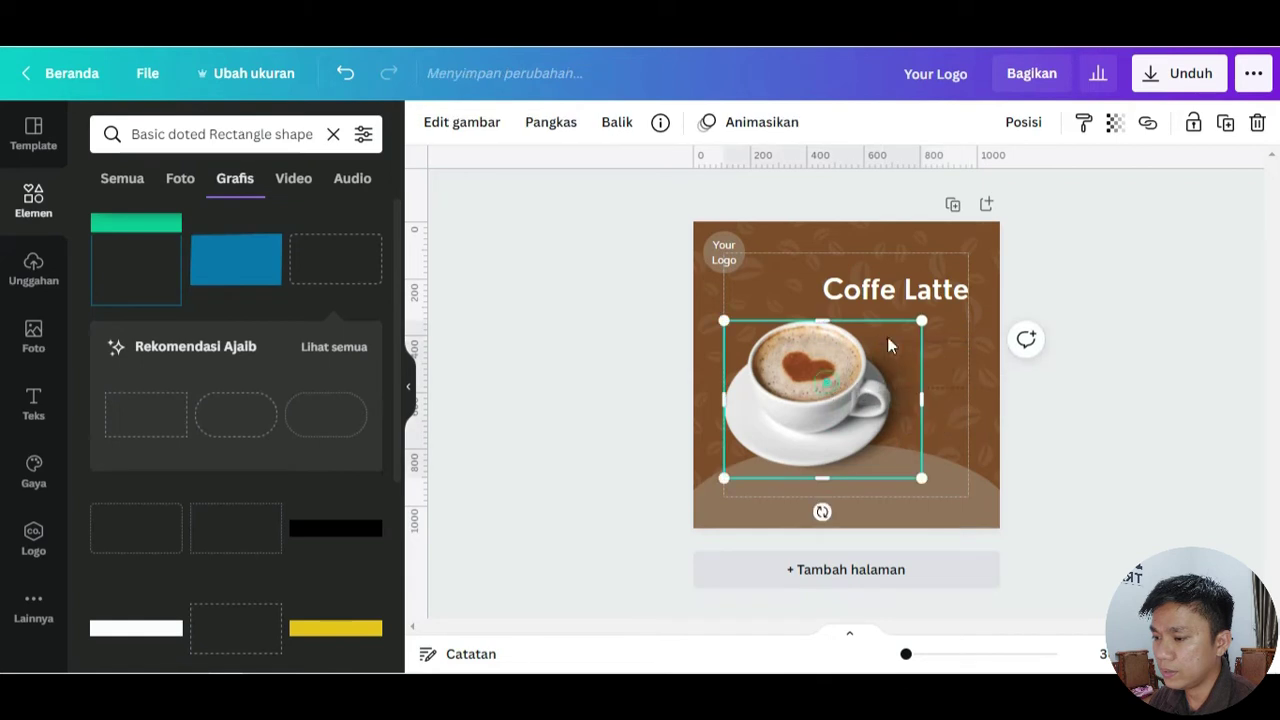
pyautogui.moveTo(912, 323); pyautogui.dragTo(882, 356)
pyautogui.click(891, 362)
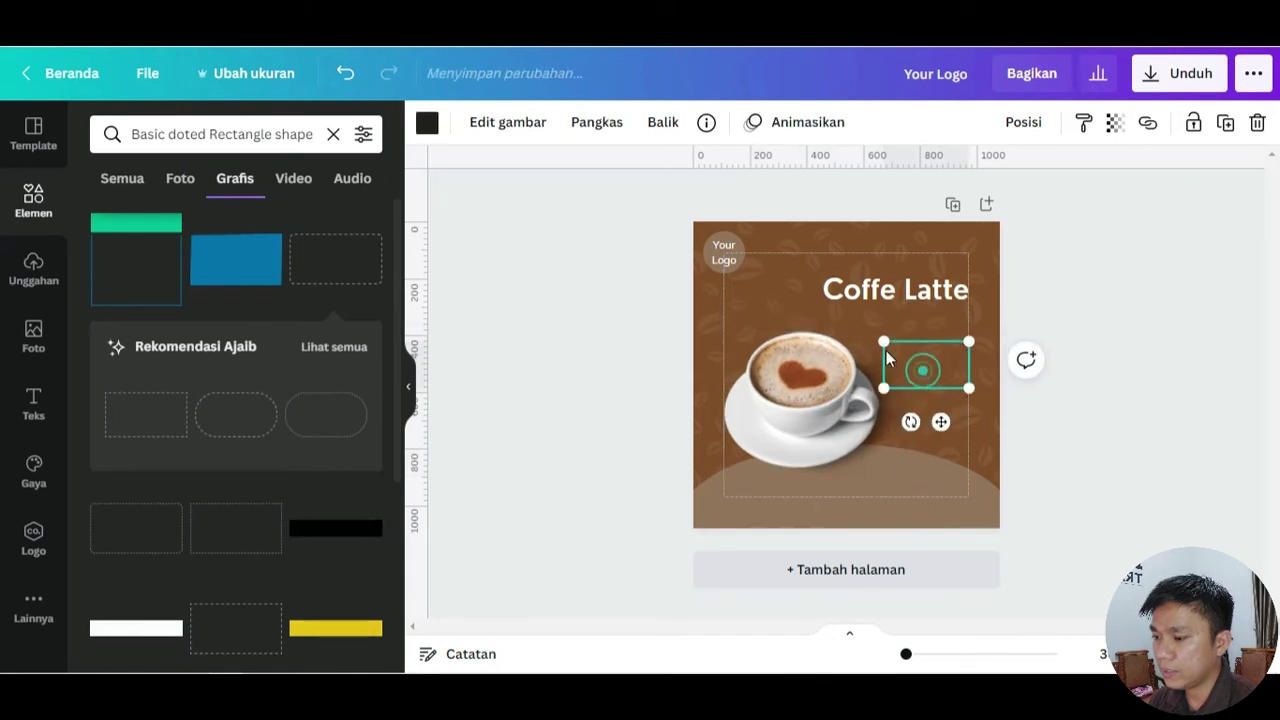
# - Change the dotted rectangle's colour to the document's white
pyautogui.click(427, 122)
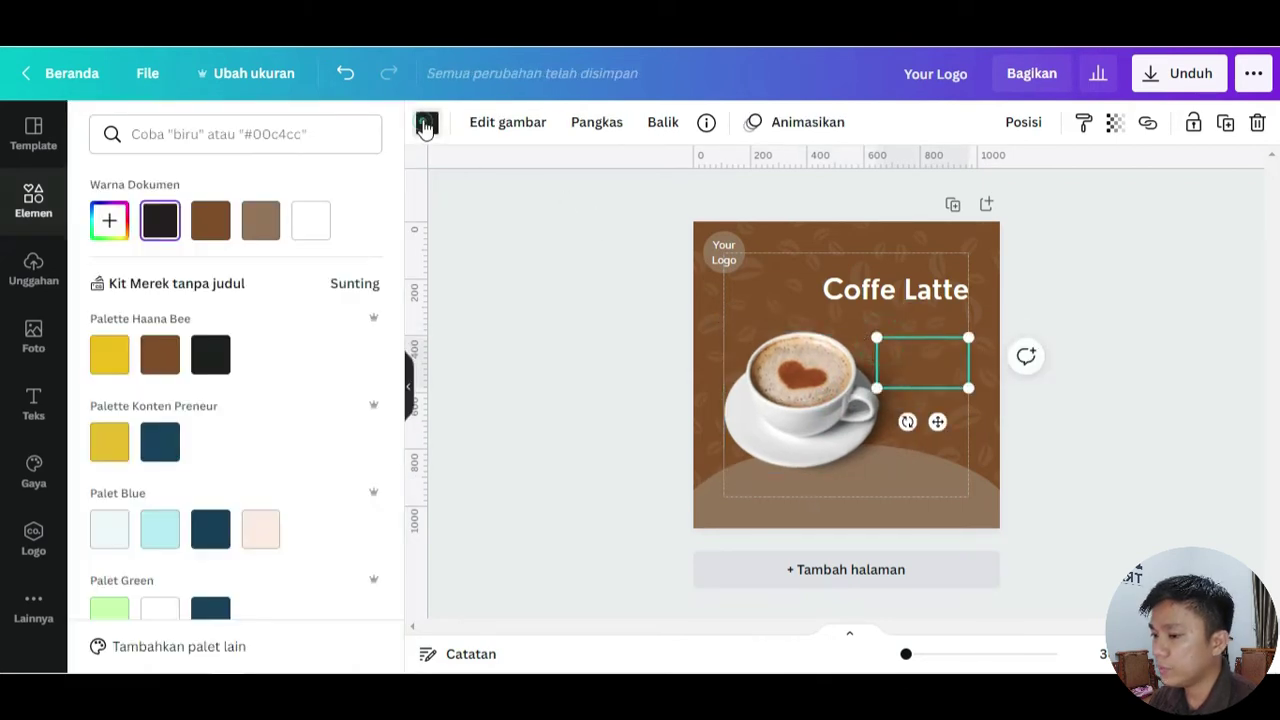
pyautogui.click(313, 230)
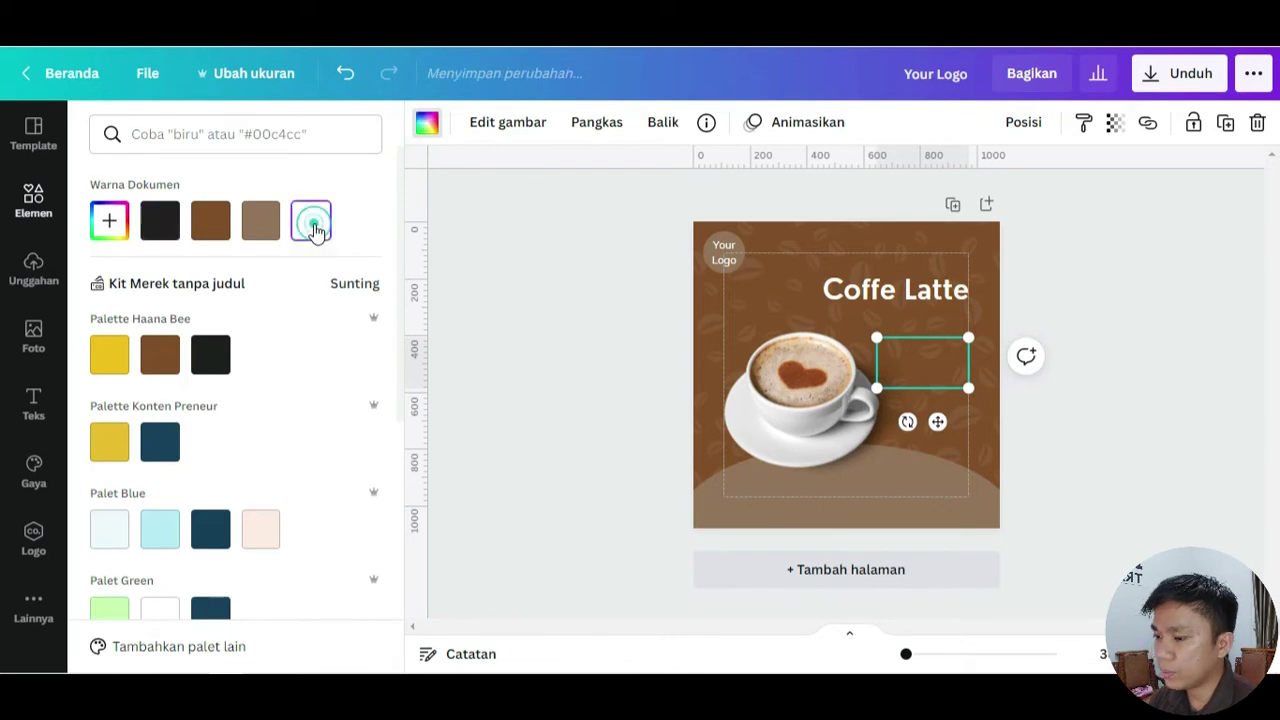
pyautogui.click(1023, 294)
pyautogui.click(1105, 343)
# - Add a subheading reading "15K Only" and place it in the lower part of the dotted rectangle
pyautogui.click(32, 396)
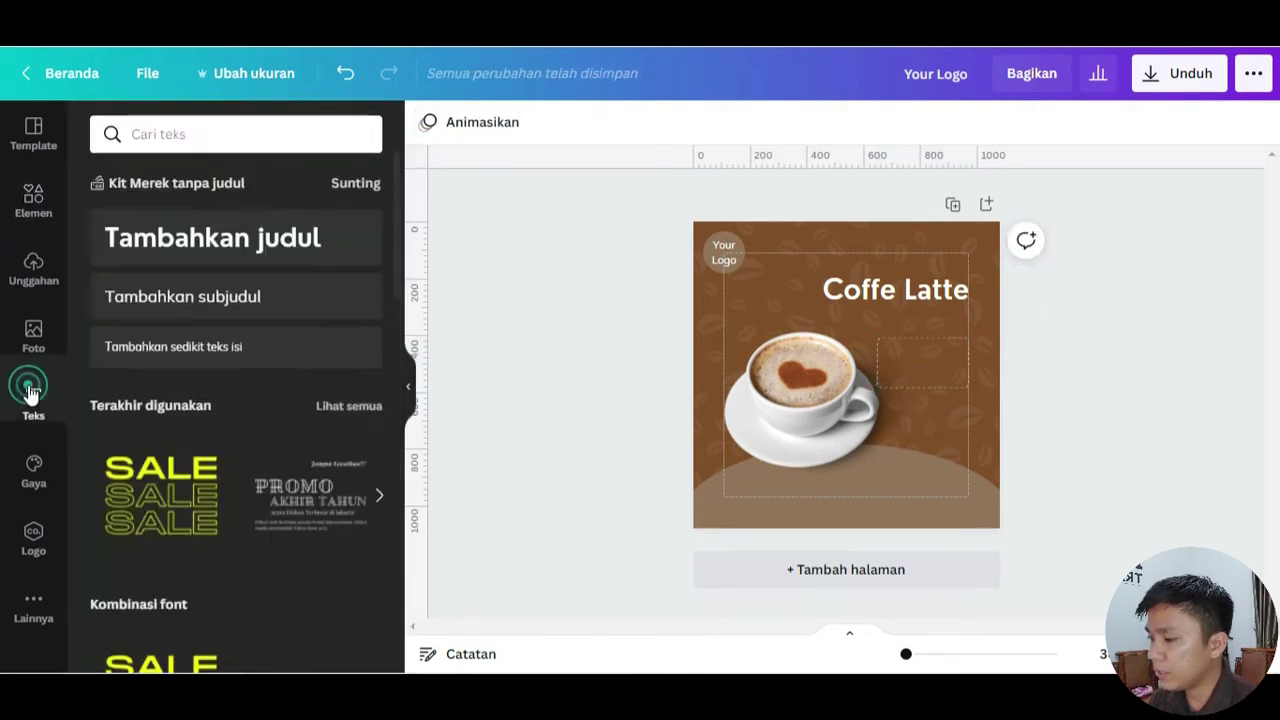
pyautogui.click(272, 294)
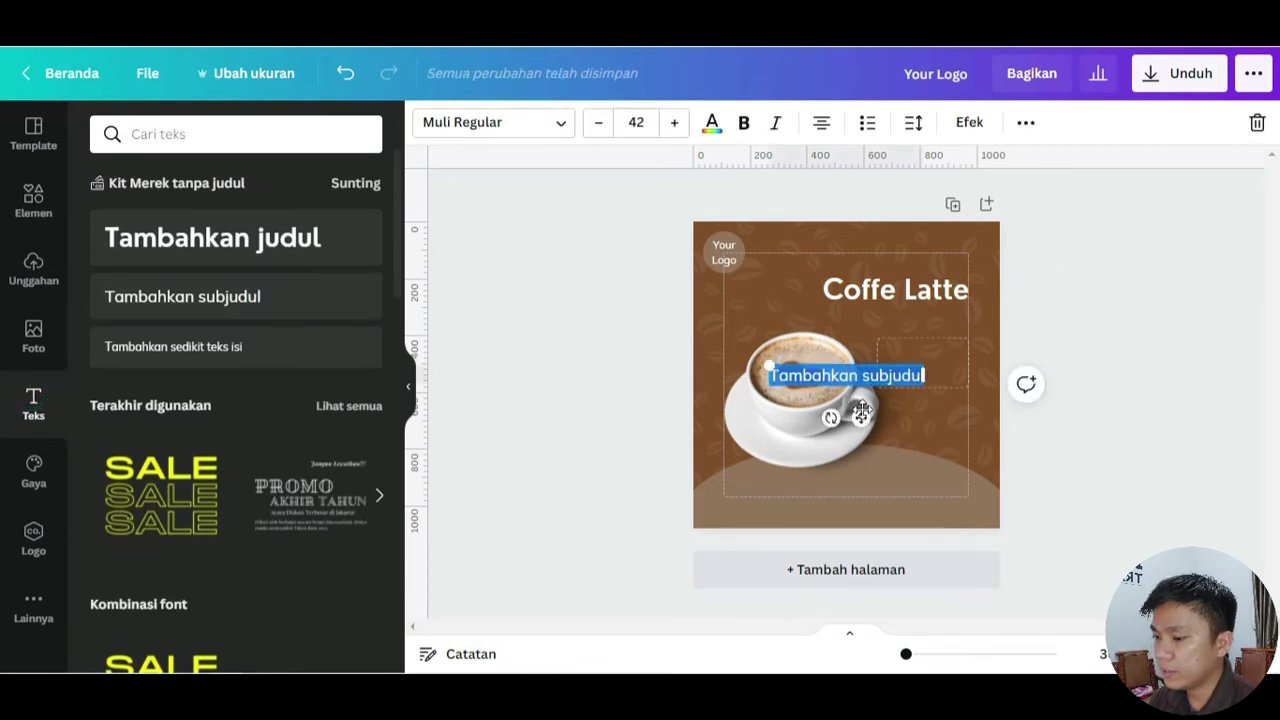
pyautogui.press('BackSpace')
pyautogui.write('15K Or')
pyautogui.moveTo(850, 410); pyautogui.dragTo(939, 413)
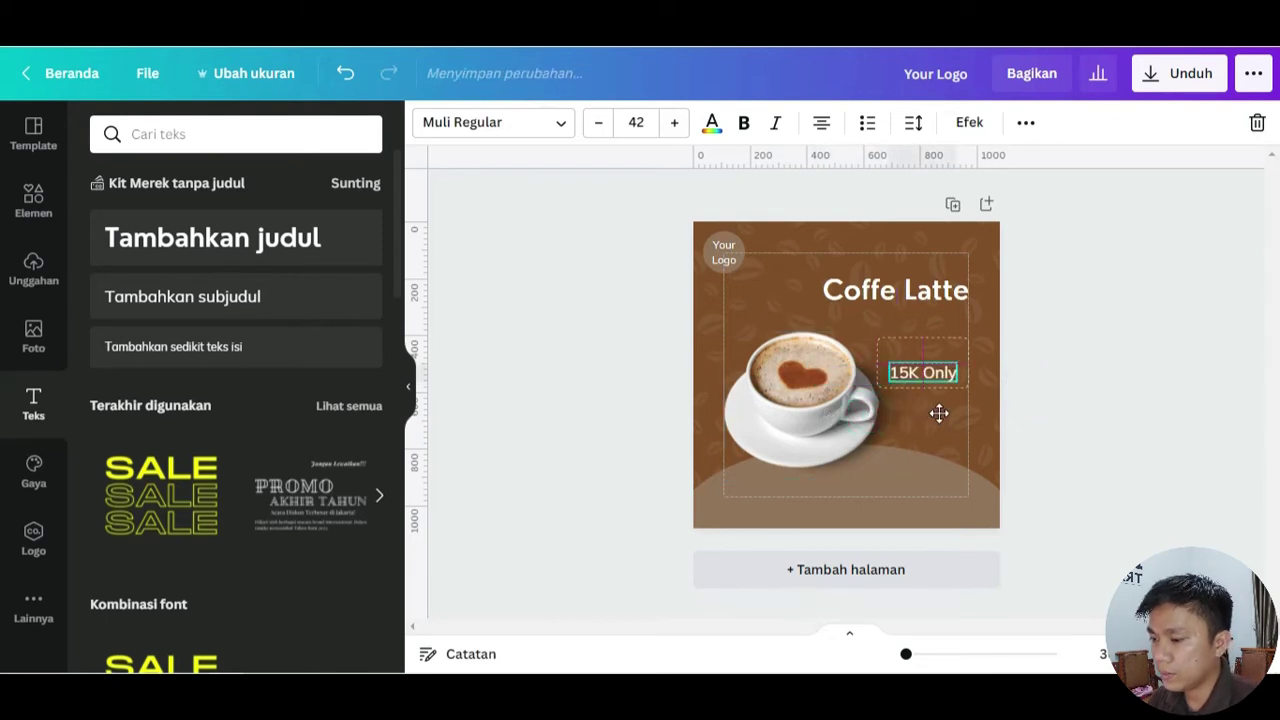
# - Add body text reading "Jumat Berkah" and place it above "15K Only" inside the dotted rectangle
pyautogui.click(251, 357)
pyautogui.write('Pro')
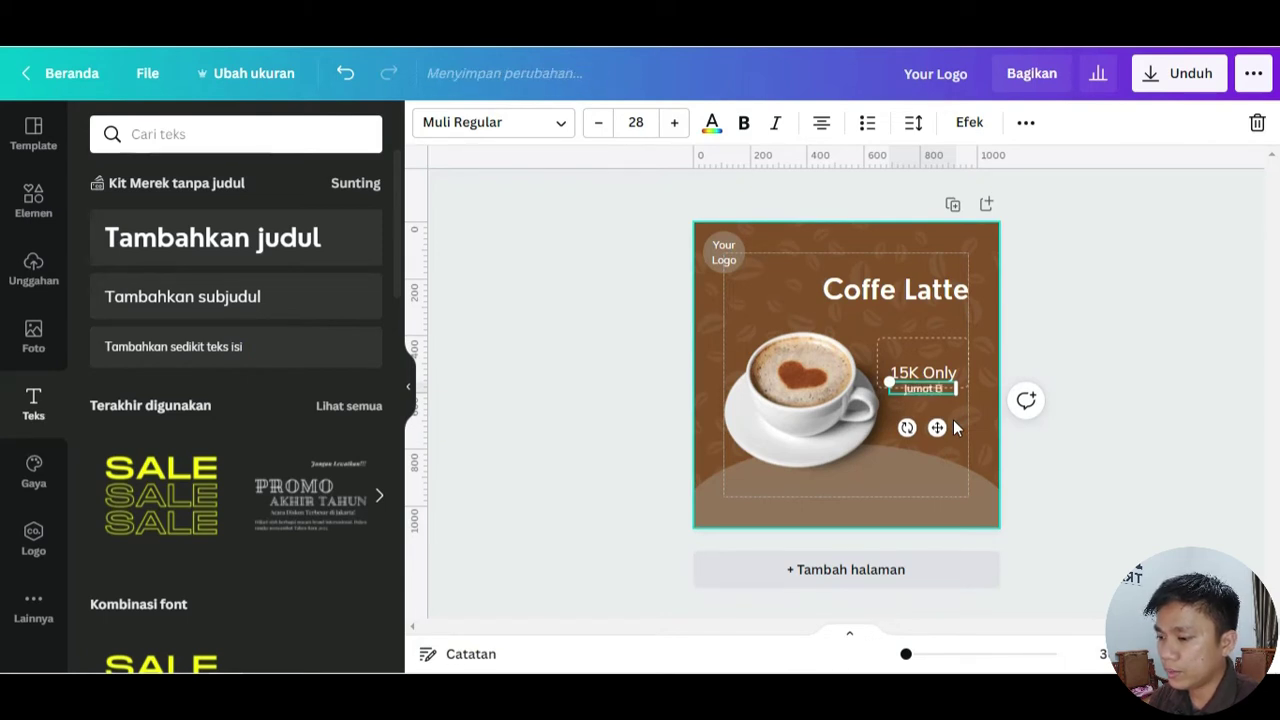
pyautogui.moveTo(937, 428); pyautogui.dragTo(930, 350)
pyautogui.click(1088, 438)
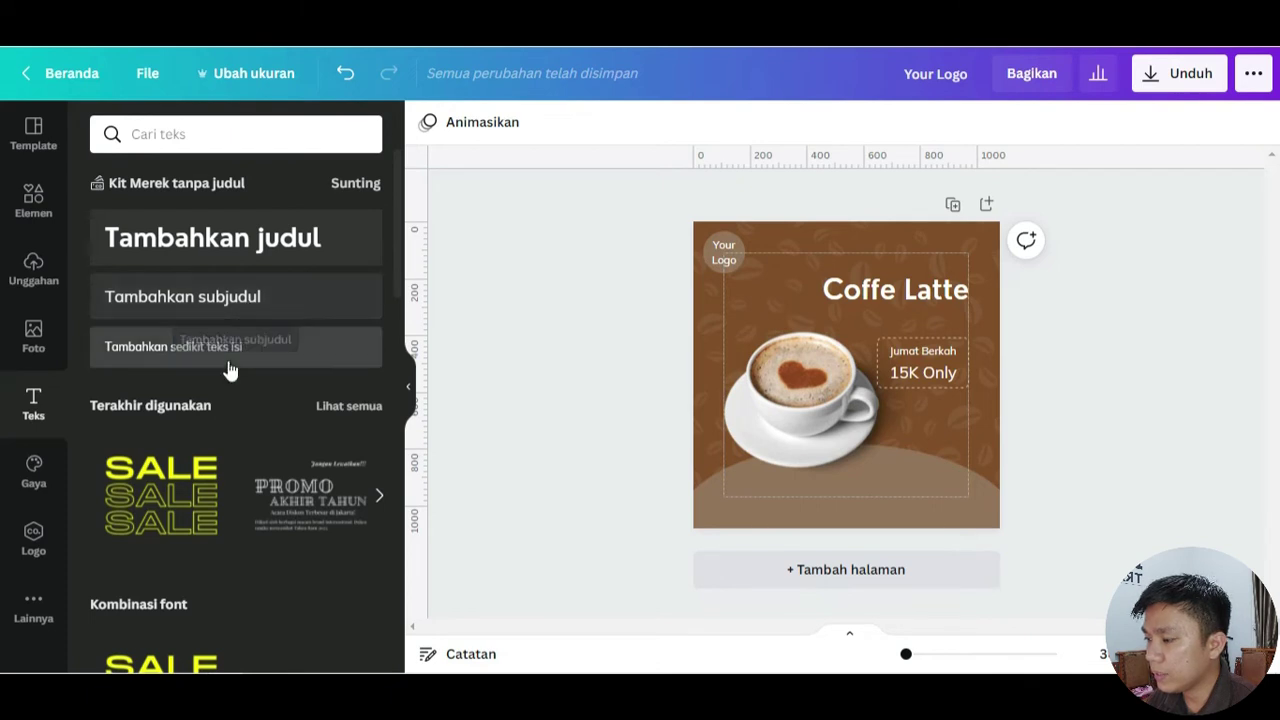
# - Add the subheading "Waktunya Ngopi Untuk Semangat Pagi" on one line at size 36, placed beneath the cup over the bottom ellipse
pyautogui.click(220, 300)
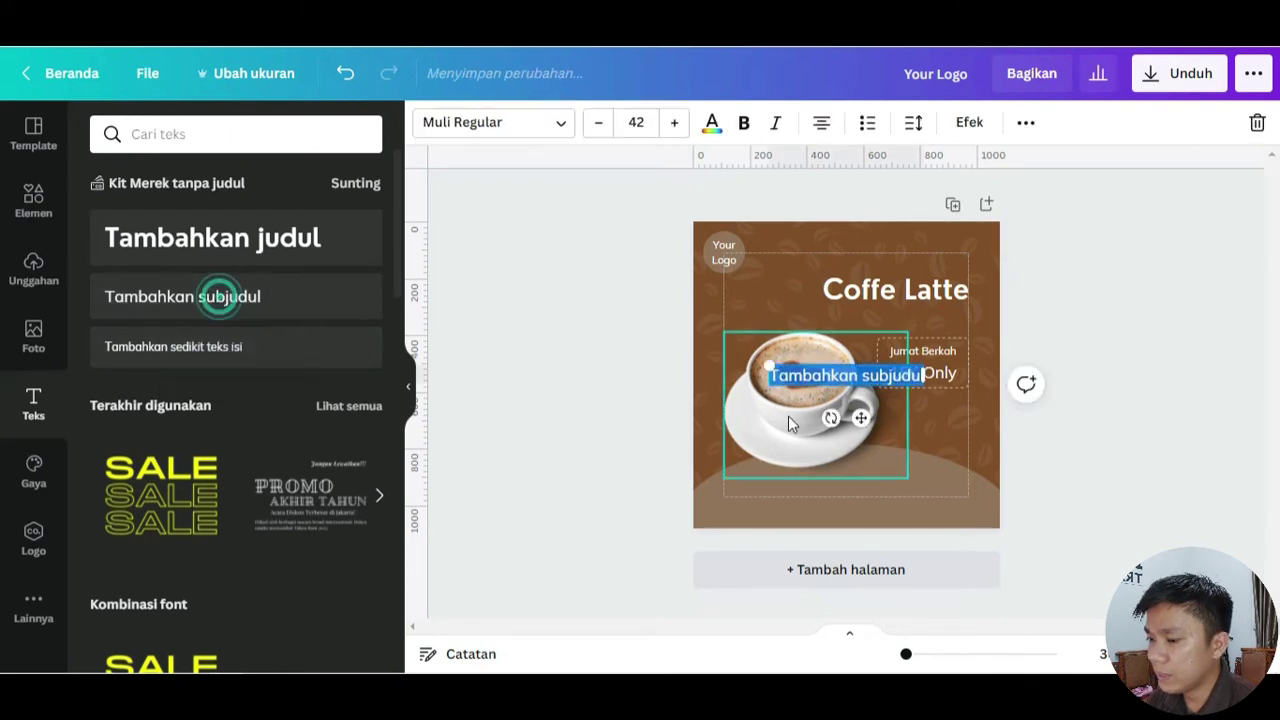
pyautogui.moveTo(838, 417); pyautogui.dragTo(820, 528)
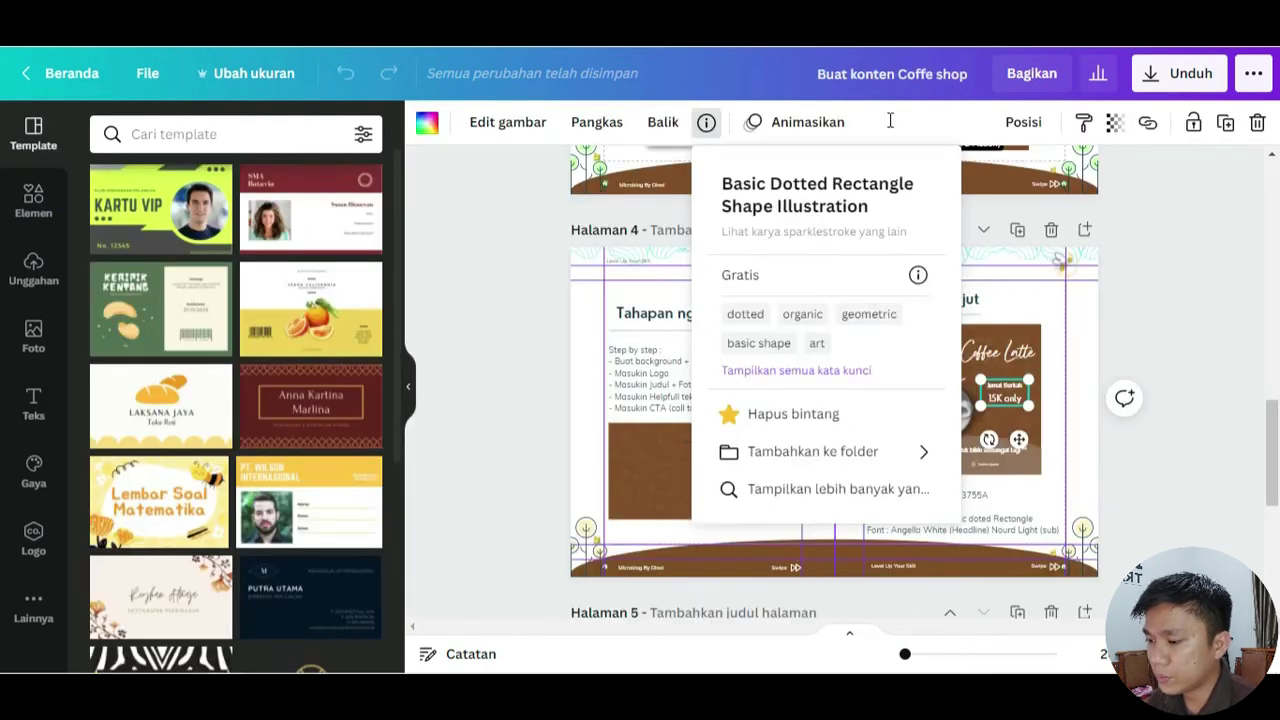
pyautogui.click(1221, 364)
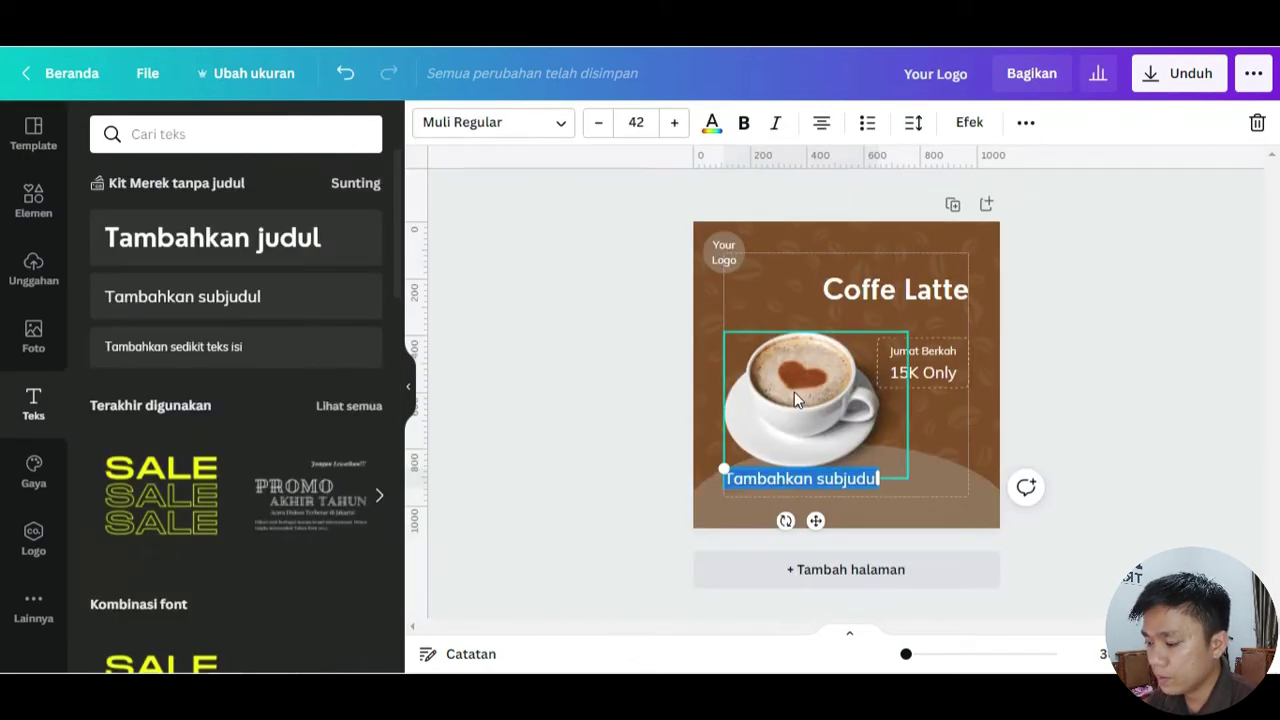
pyautogui.write('Waktun')
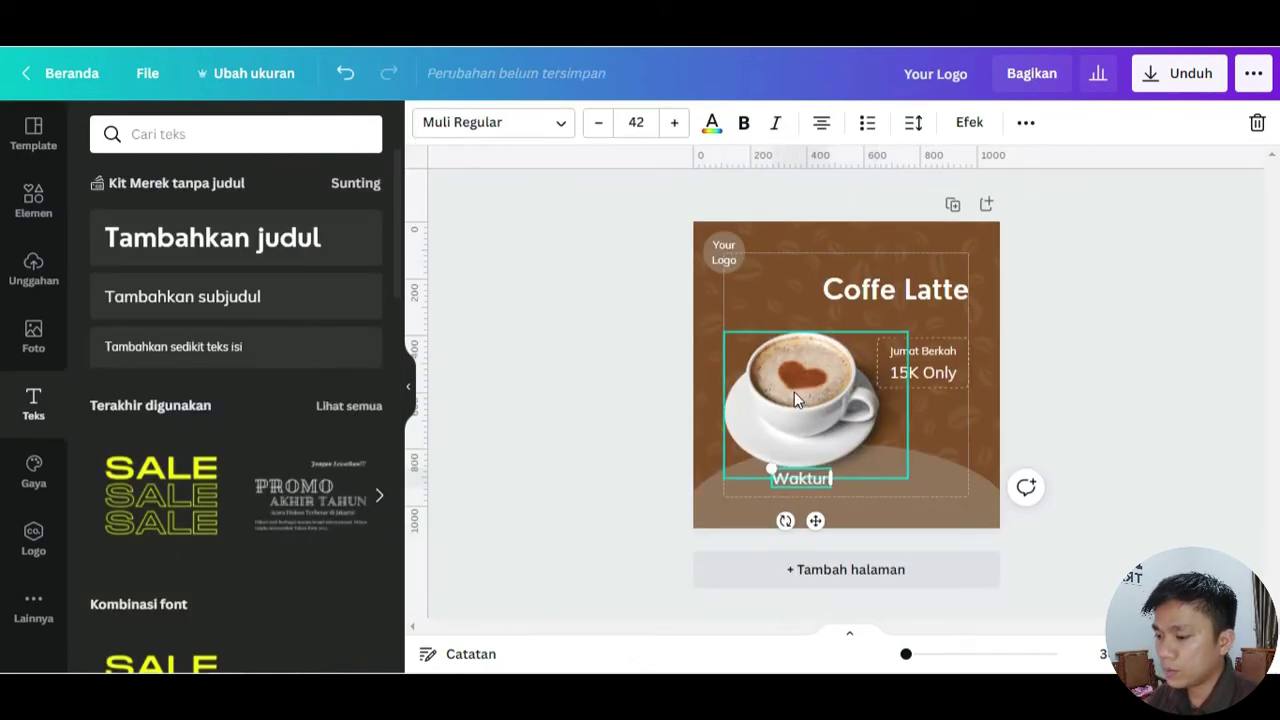
pyautogui.write('ya Ngopi')
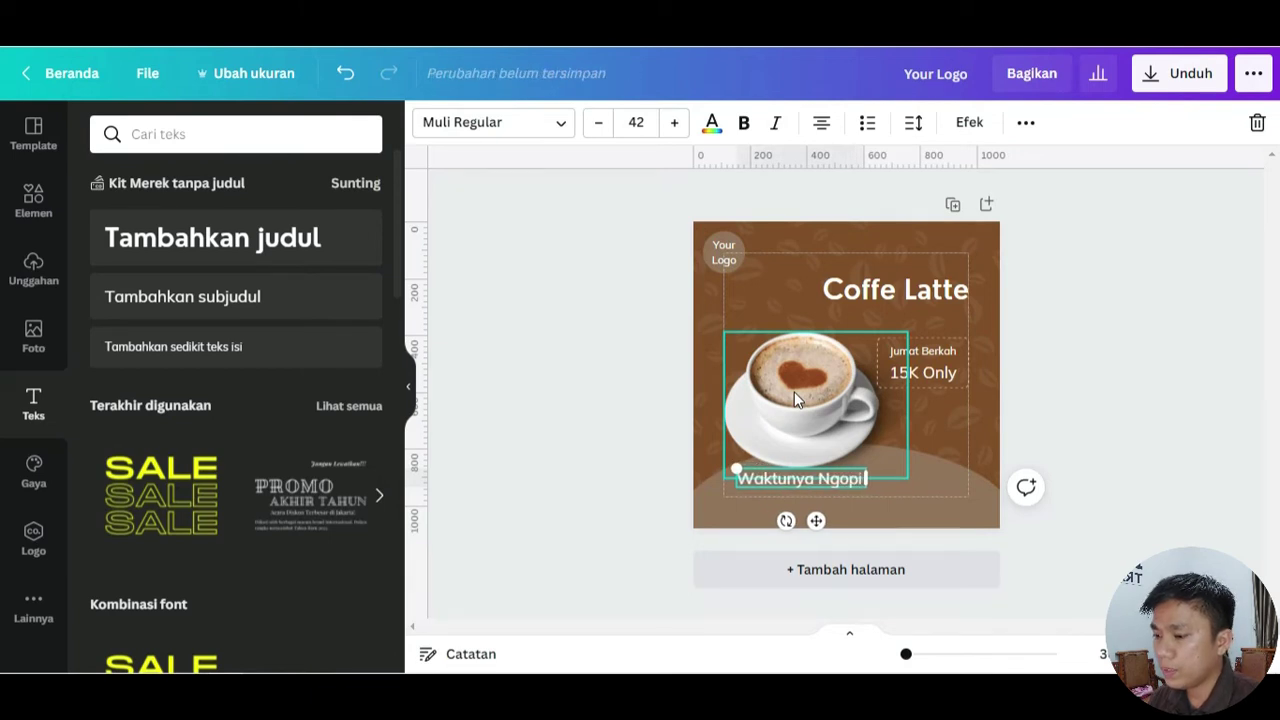
pyautogui.write(' Untuk Sema')
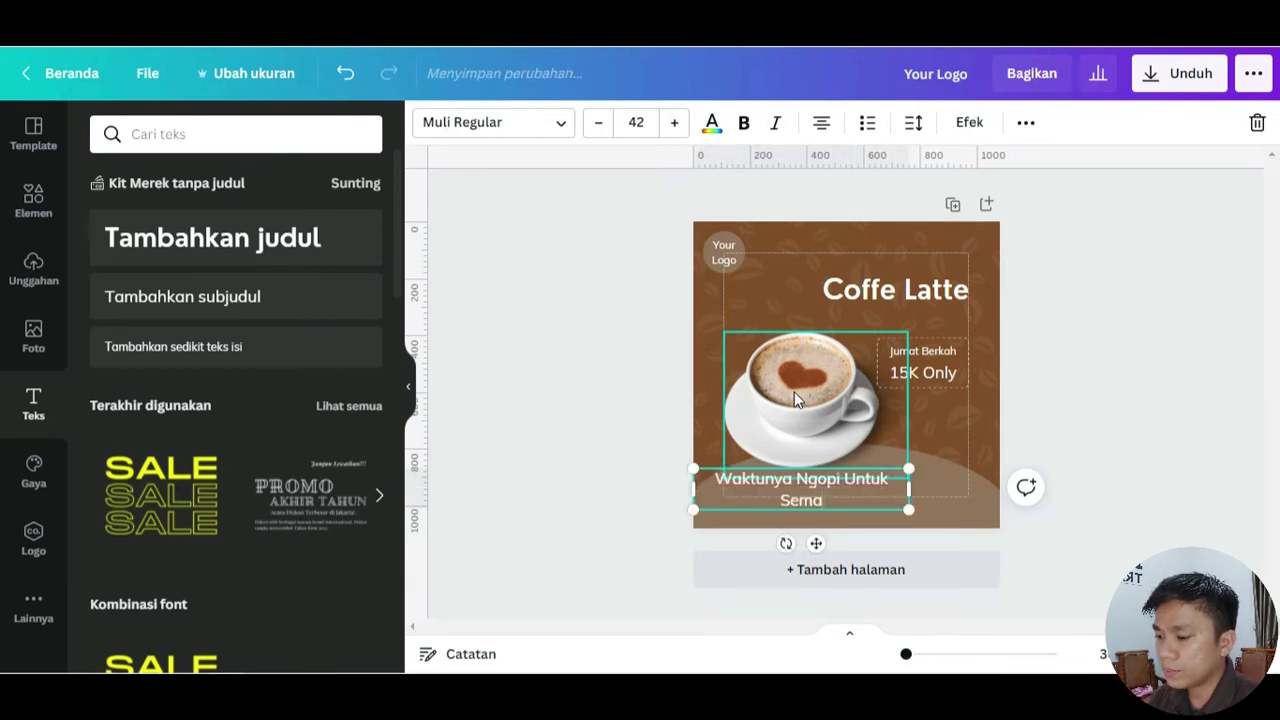
pyautogui.write('ngat Pagi')
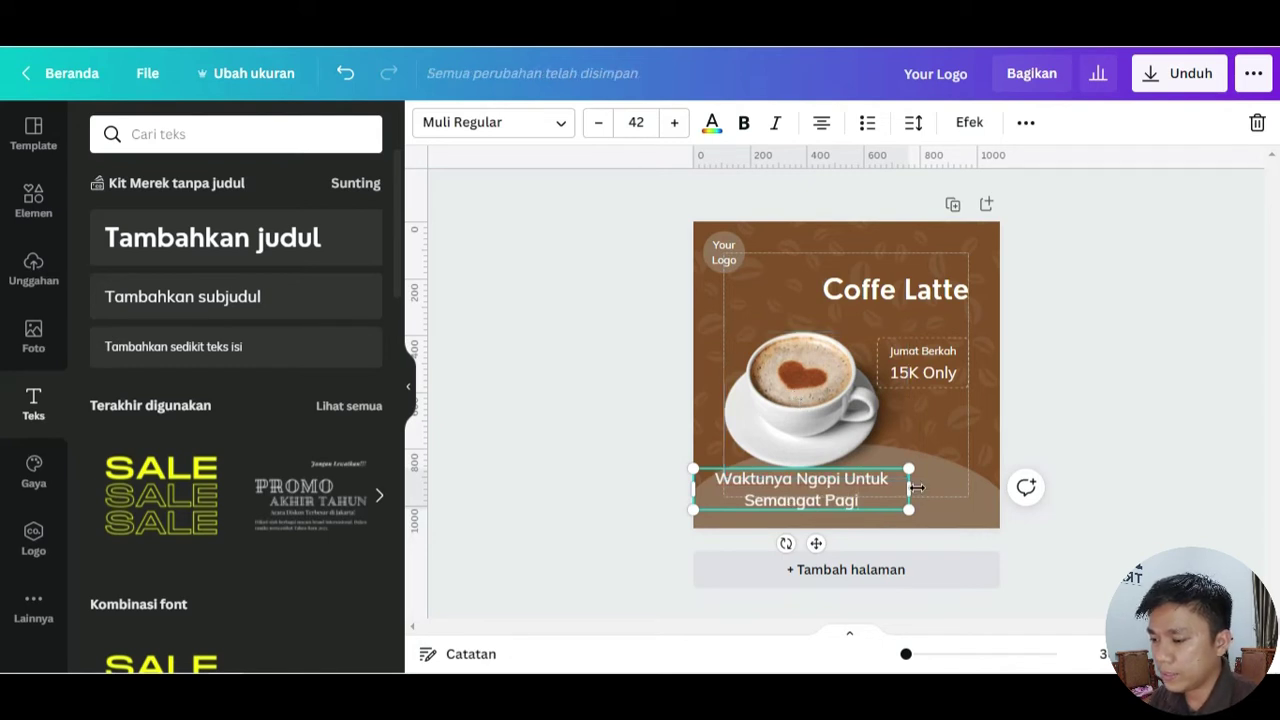
pyautogui.moveTo(908, 488); pyautogui.dragTo(950, 482)
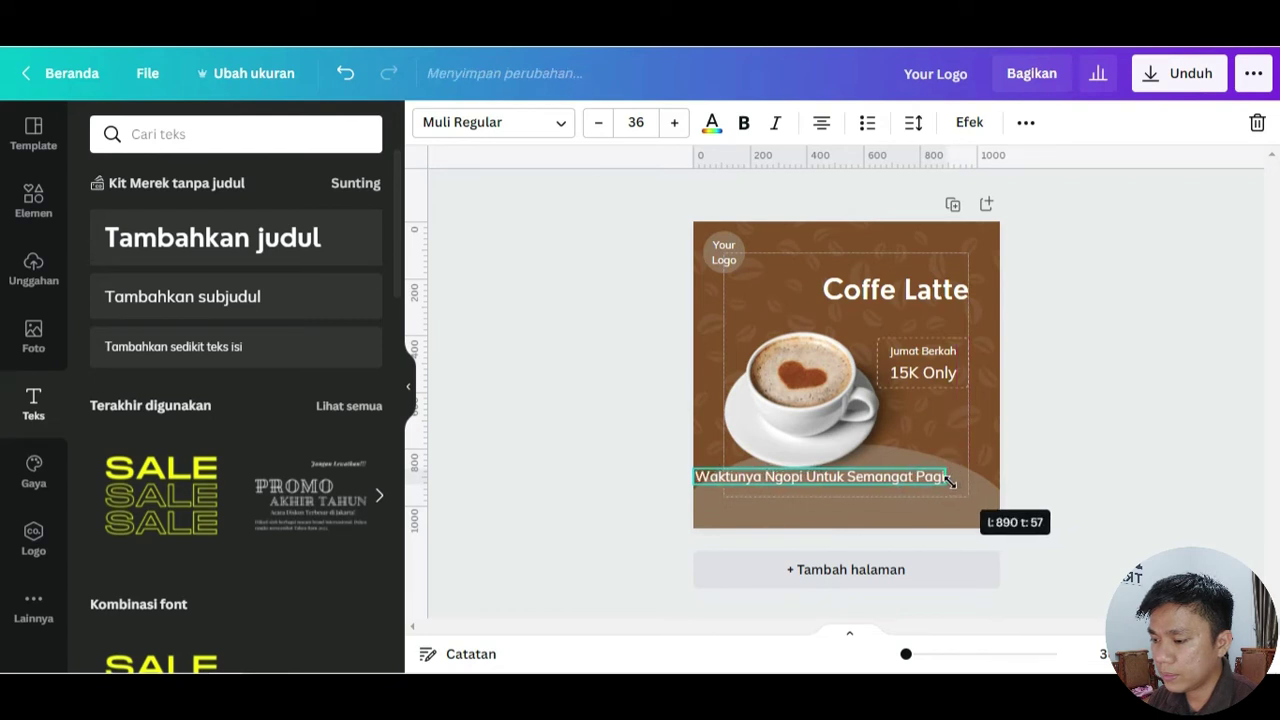
pyautogui.moveTo(825, 520); pyautogui.dragTo(845, 521)
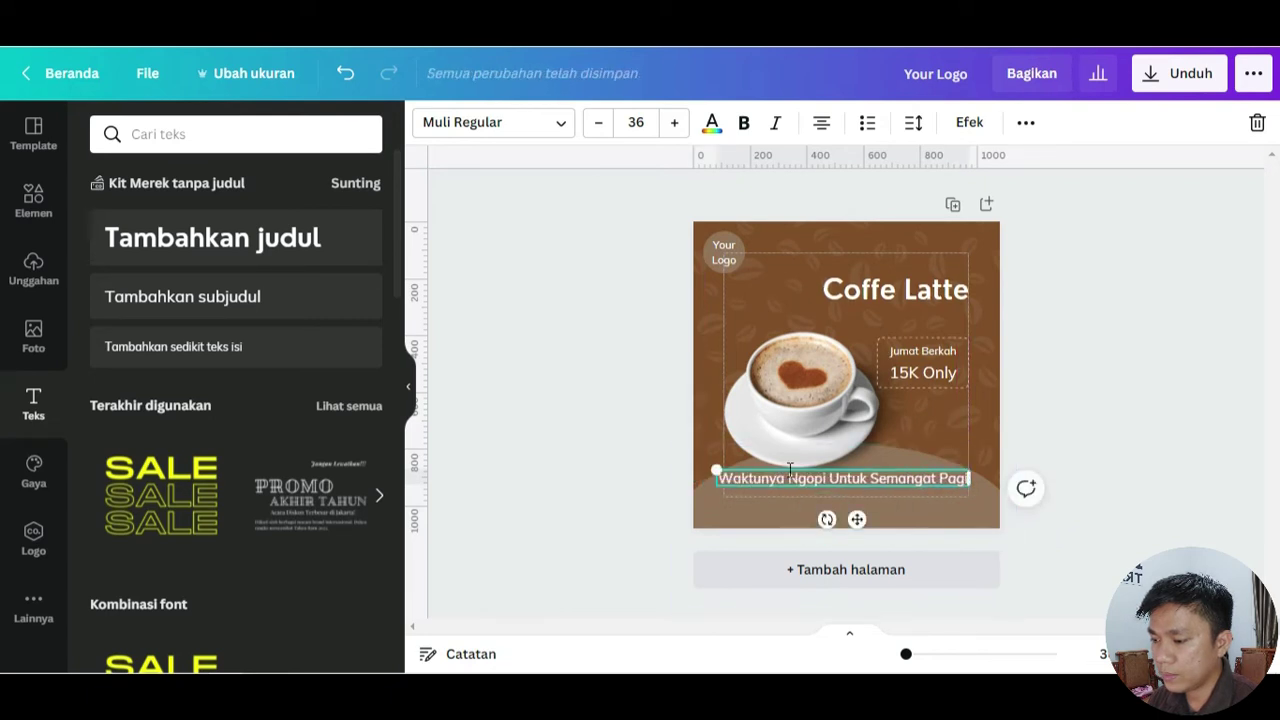
# - Reduce the "Waktunya Ngopi Untuk Semangat Pagi" tagline to size 35 and align it within the bottom margin guides
pyautogui.moveTo(715, 474); pyautogui.dragTo(752, 483)
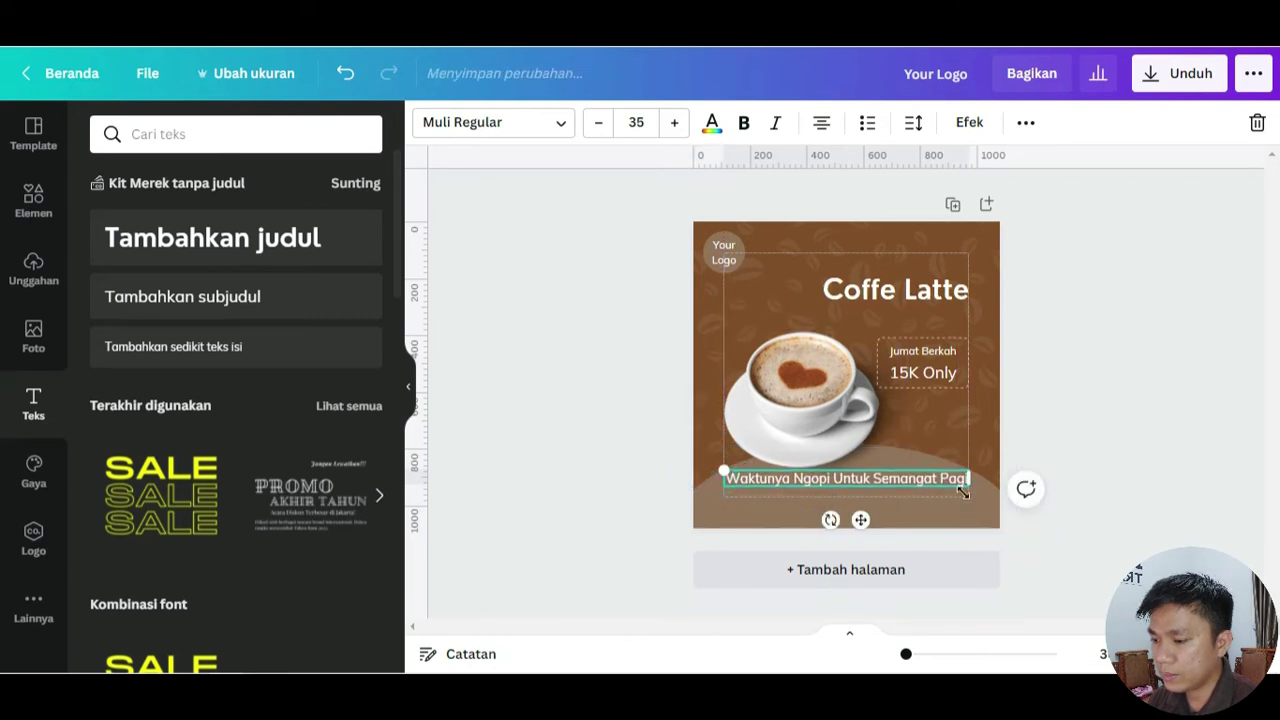
pyautogui.moveTo(963, 482); pyautogui.dragTo(966, 482)
pyautogui.click(1143, 434)
pyautogui.click(882, 480)
pyautogui.click(882, 484)
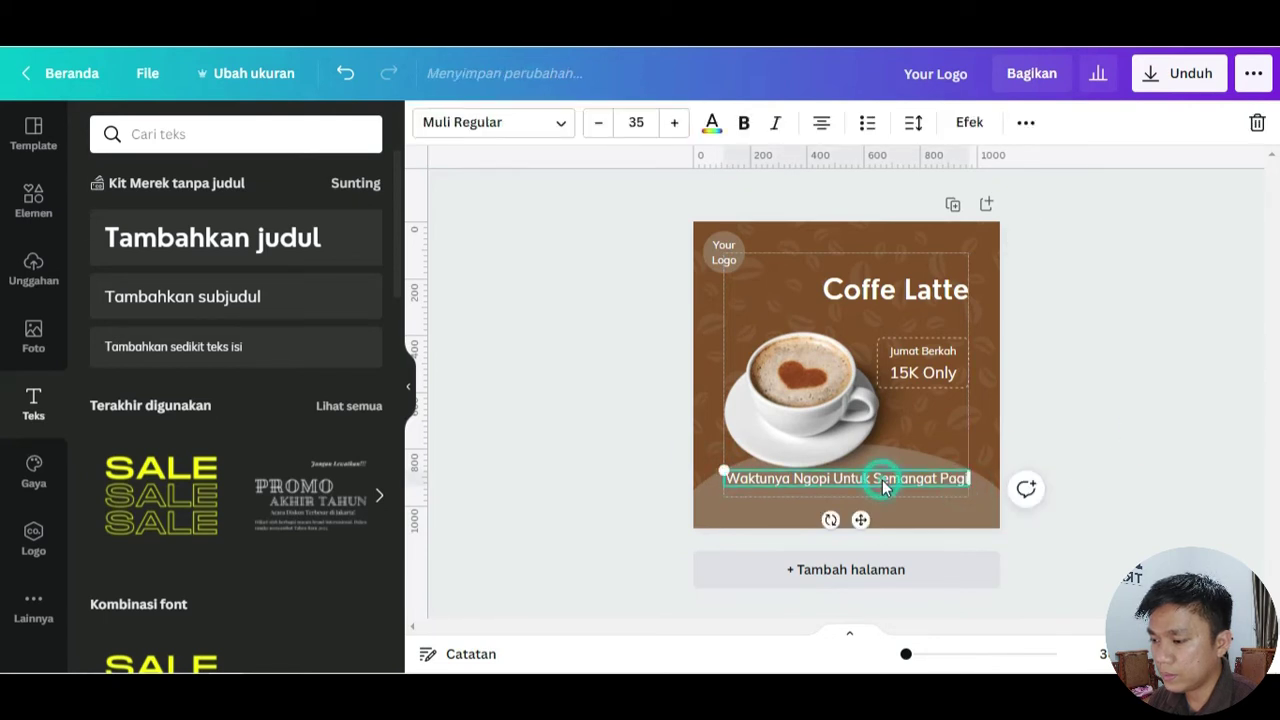
pyautogui.click(1092, 389)
# - Search the elements for "kutip", add the square-cut opening quotation mark graphic and recolour it to the document's white
pyautogui.click(33, 205)
pyautogui.click(190, 134)
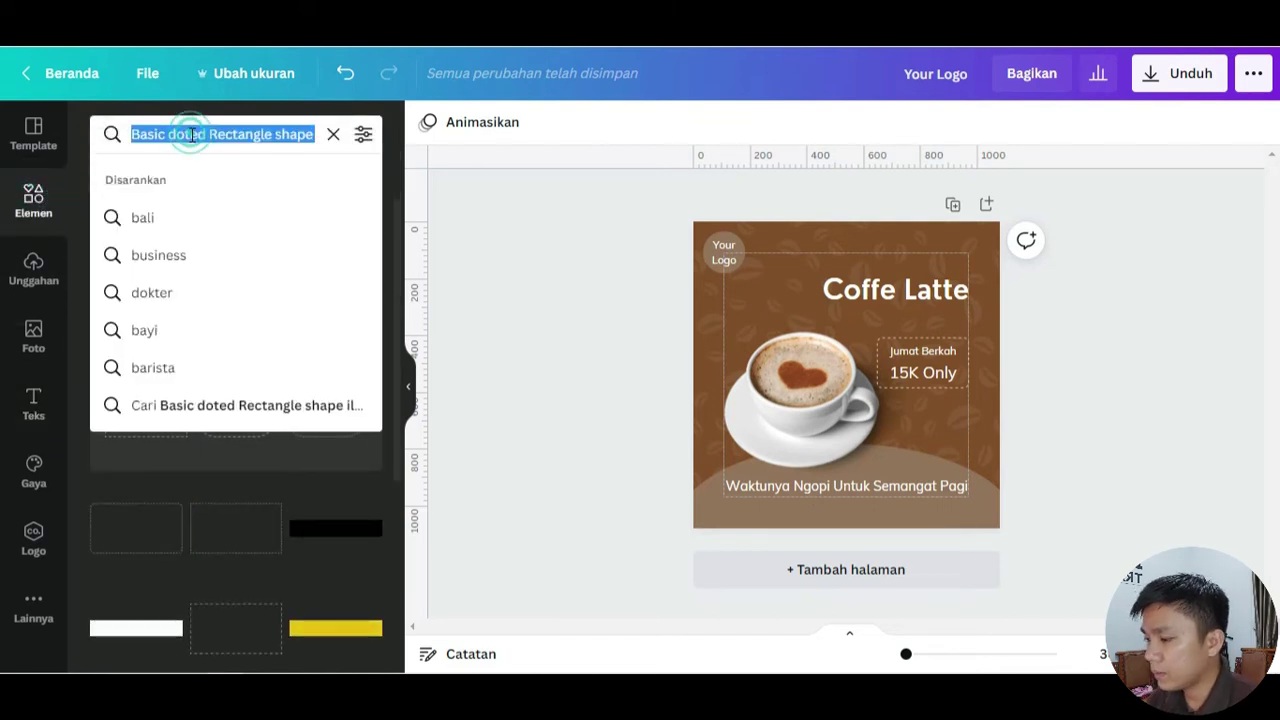
pyautogui.write('kutip')
pyautogui.press('Return')
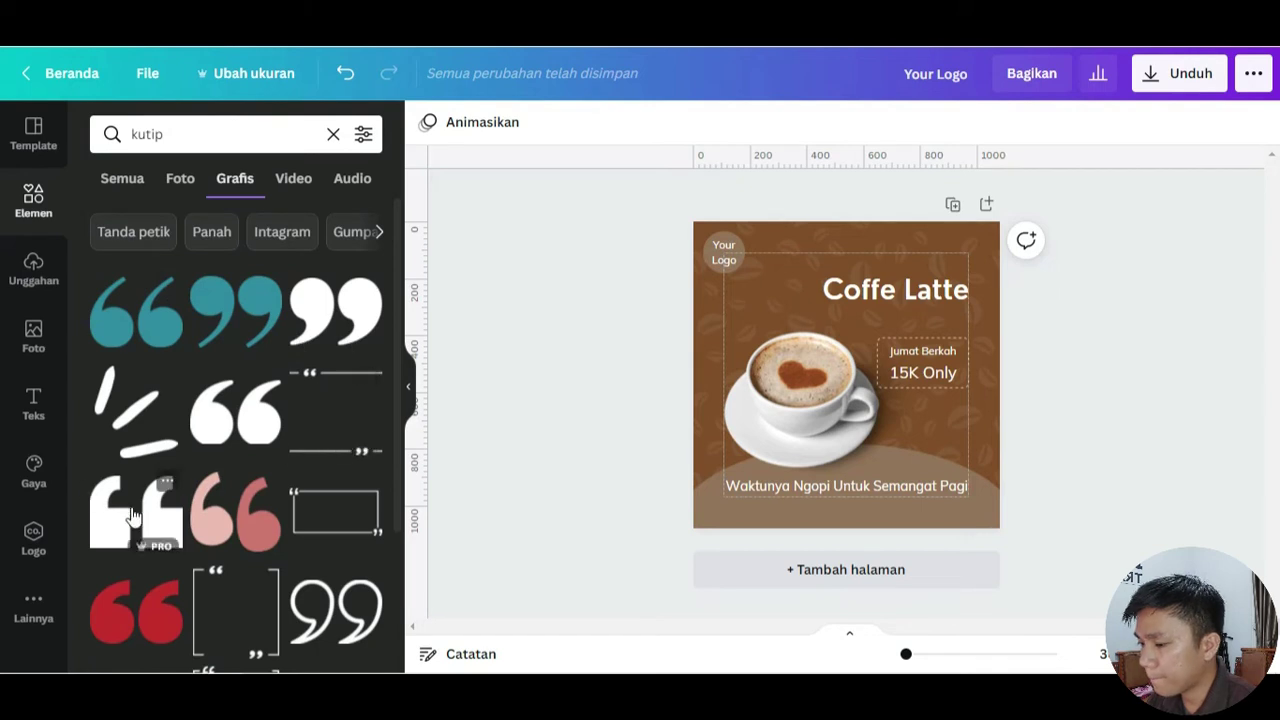
pyautogui.click(133, 515)
pyautogui.click(426, 122)
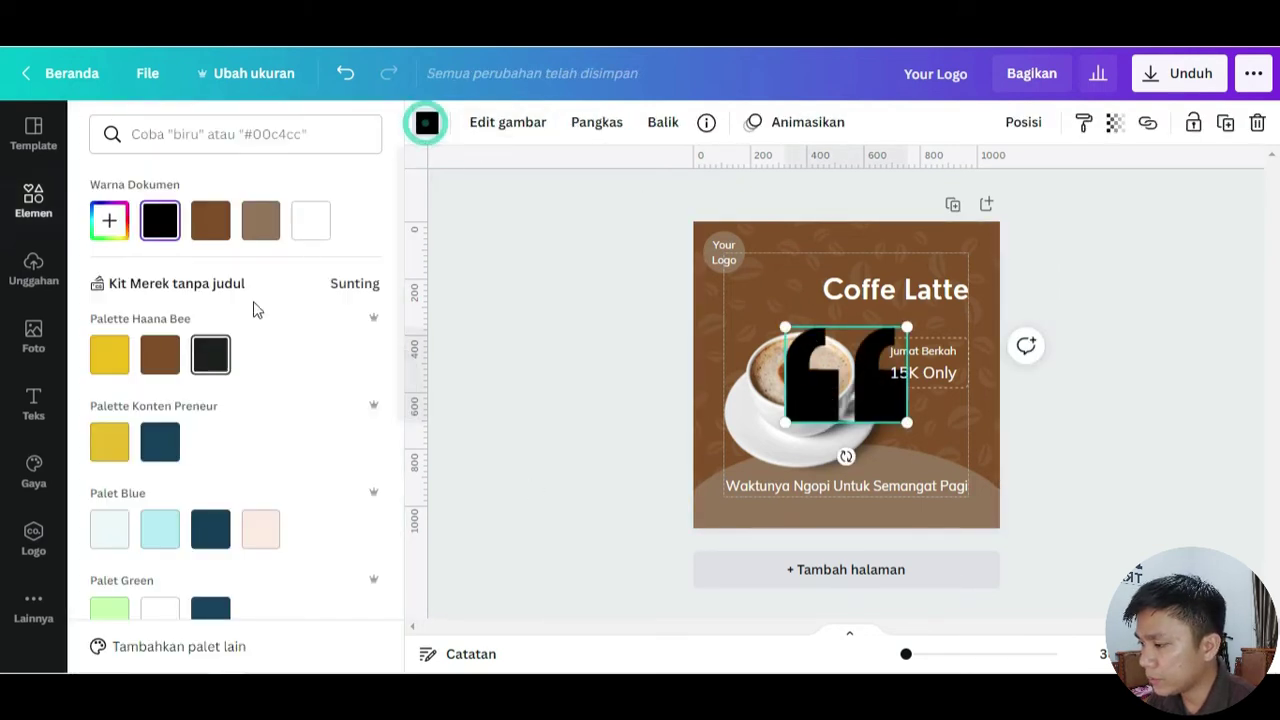
pyautogui.click(311, 220)
# - Shrink the quotation mark to the tagline's start and place a horizontally flipped copy at its end
pyautogui.moveTo(906, 327); pyautogui.dragTo(798, 428)
pyautogui.moveTo(795, 497); pyautogui.dragTo(990, 514)
pyautogui.click(662, 122)
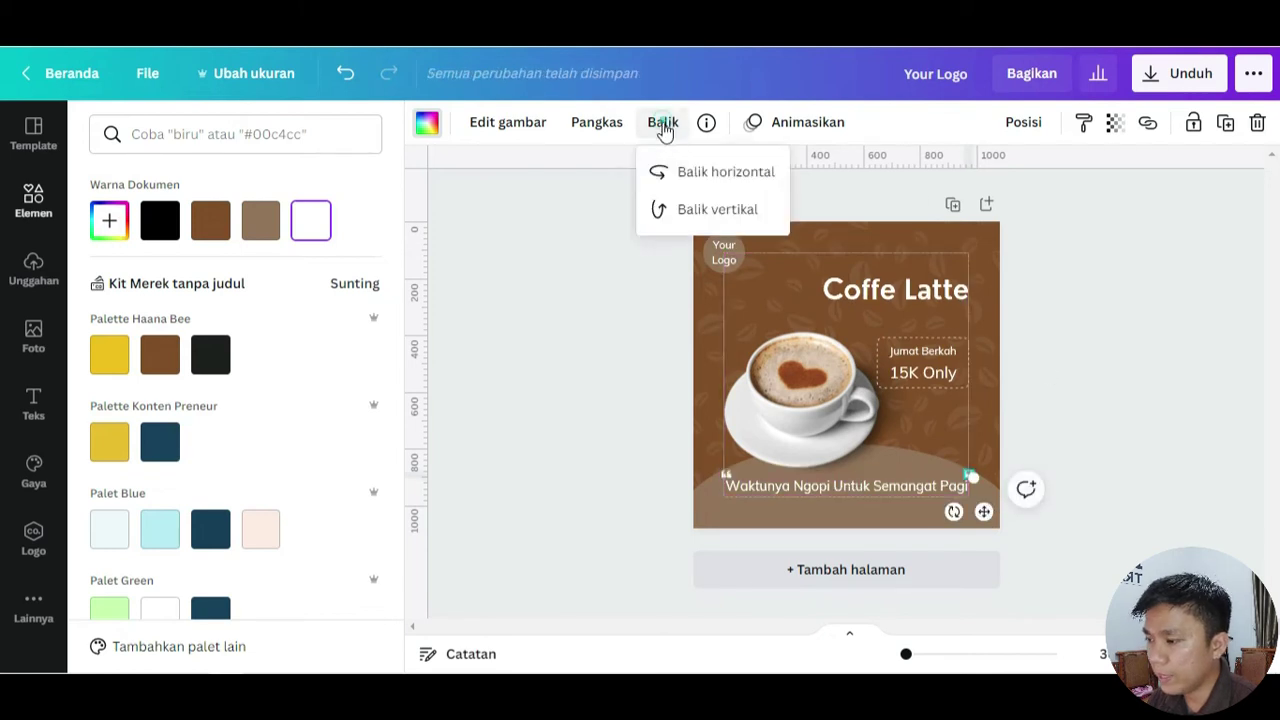
pyautogui.click(663, 171)
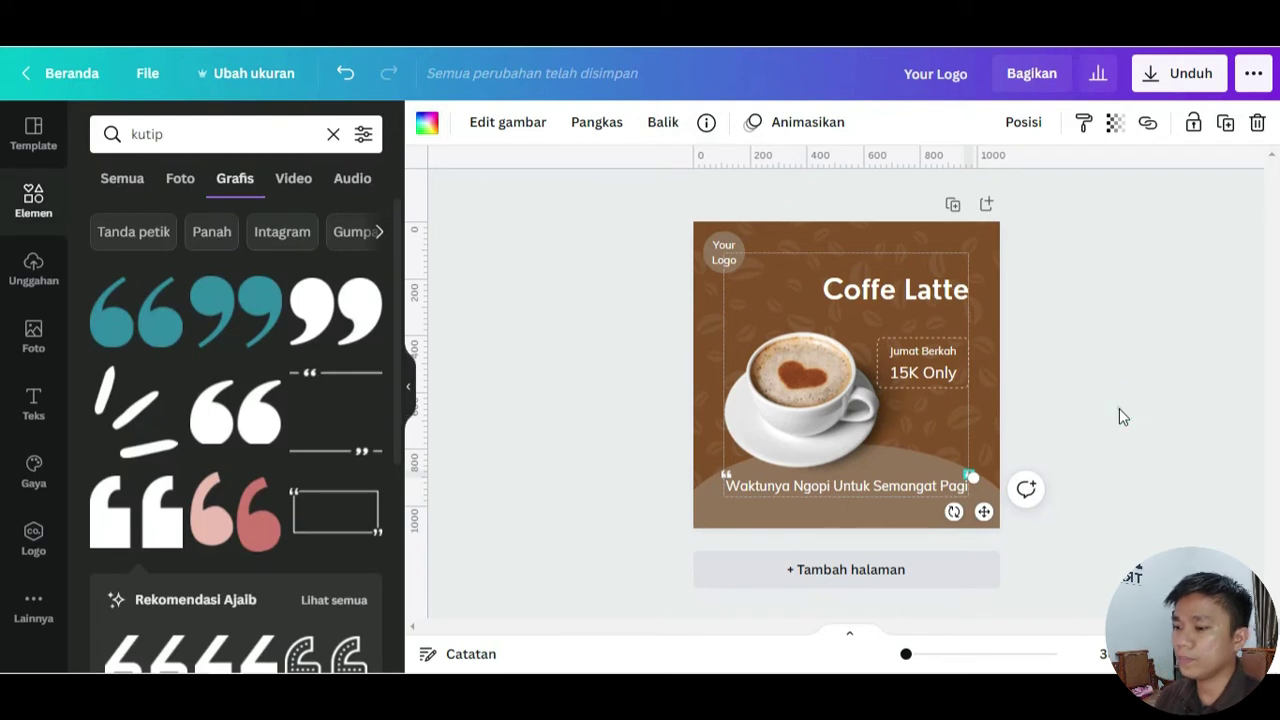
pyautogui.click(1119, 410)
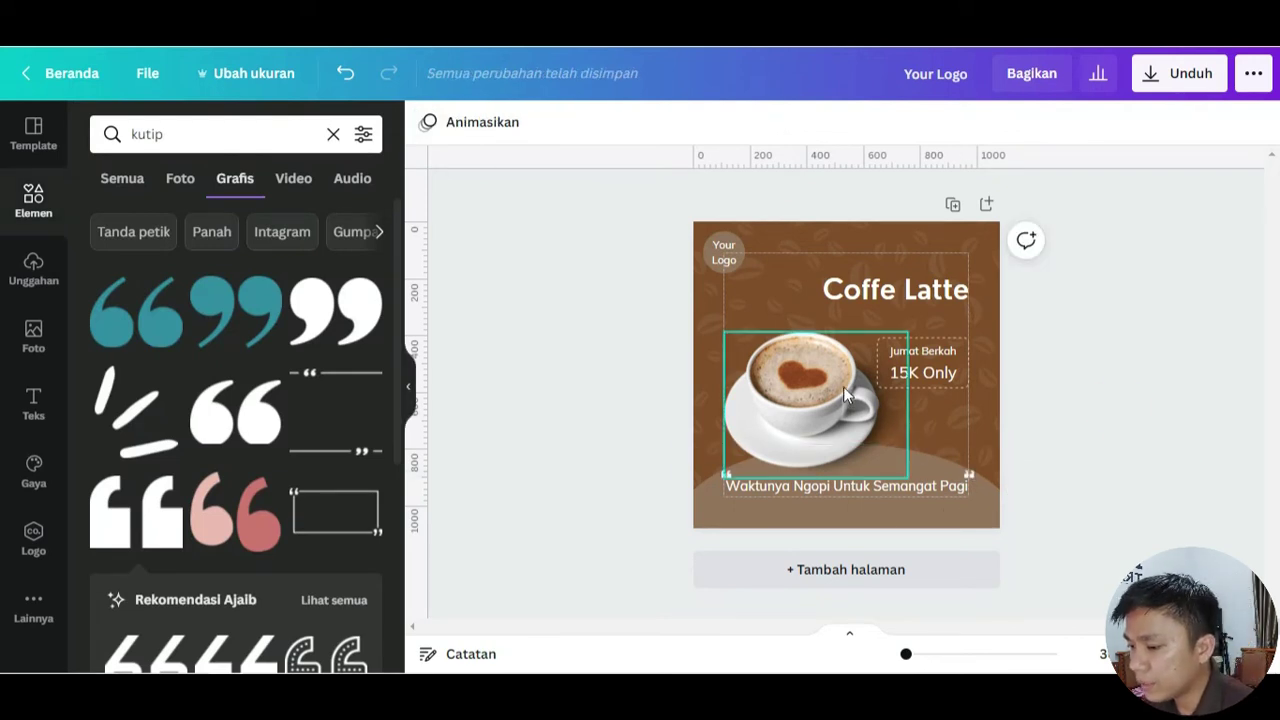
# - Search graphics for "rays", add the blue hand-drawn rays, and shrink and rotate them to sit above the cup's rim
pyautogui.click(195, 134)
pyautogui.write('rays')
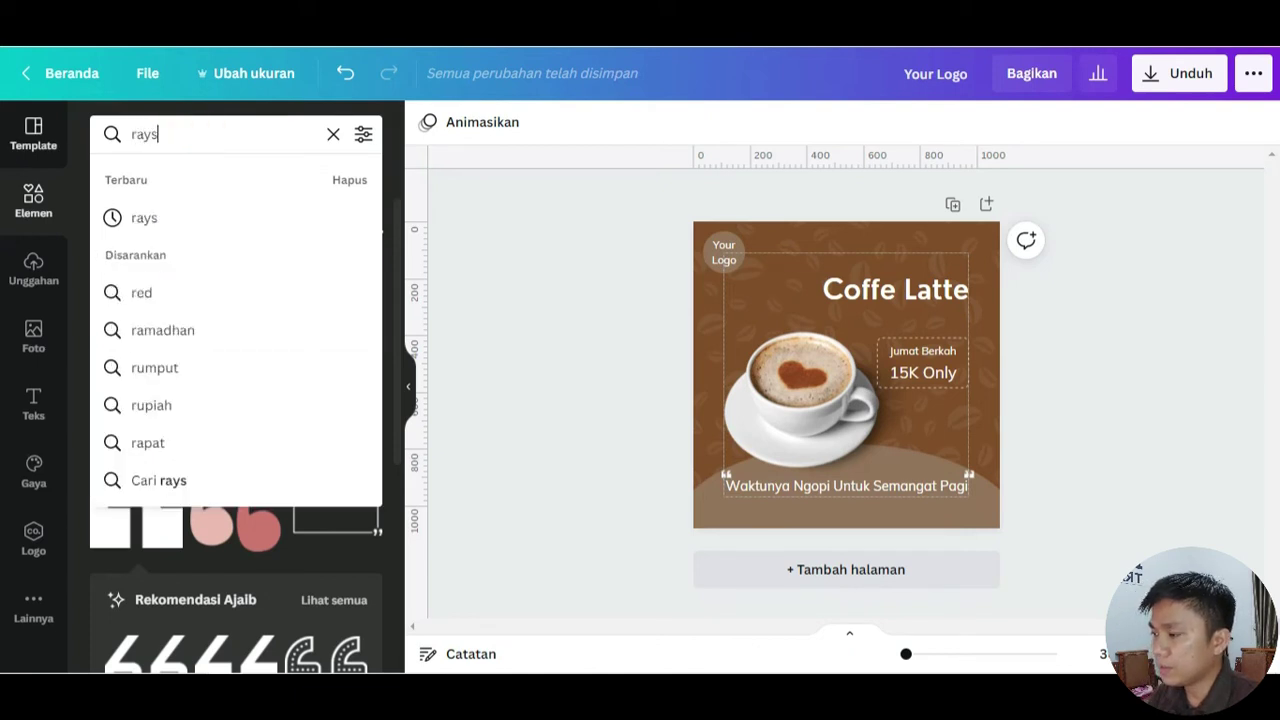
pyautogui.press('Return')
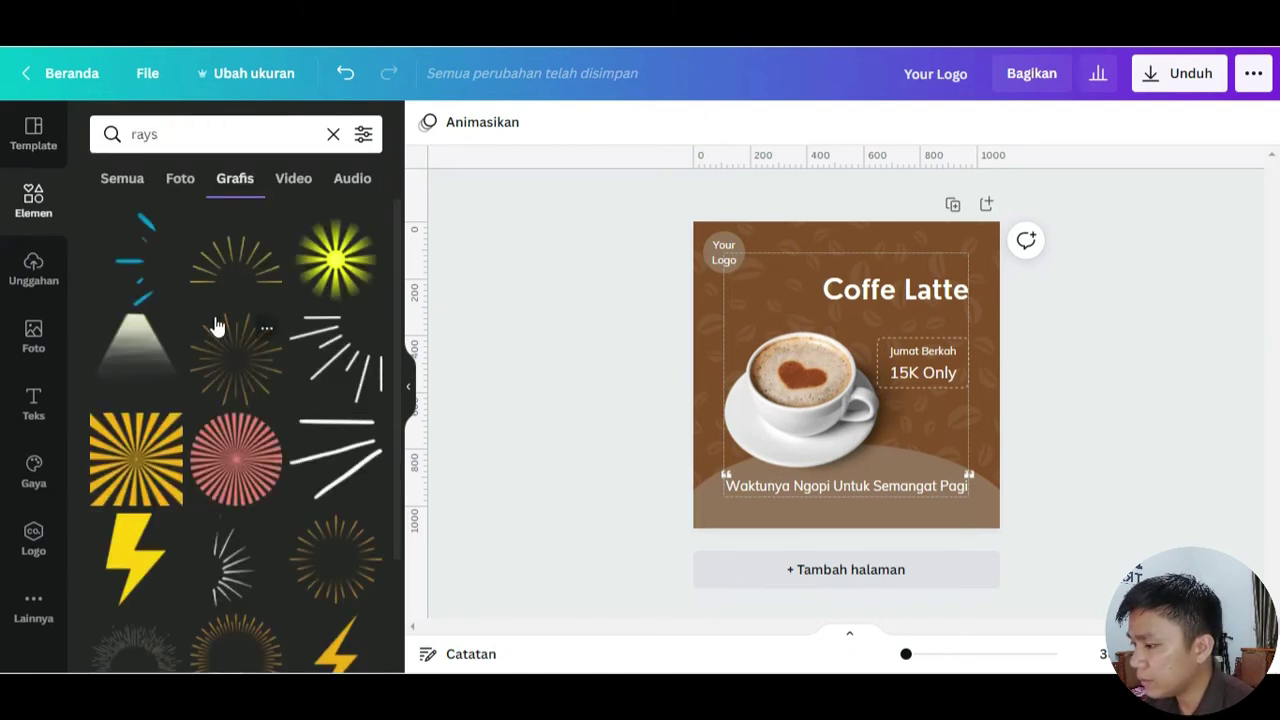
pyautogui.click(146, 270)
pyautogui.moveTo(836, 468); pyautogui.dragTo(725, 300)
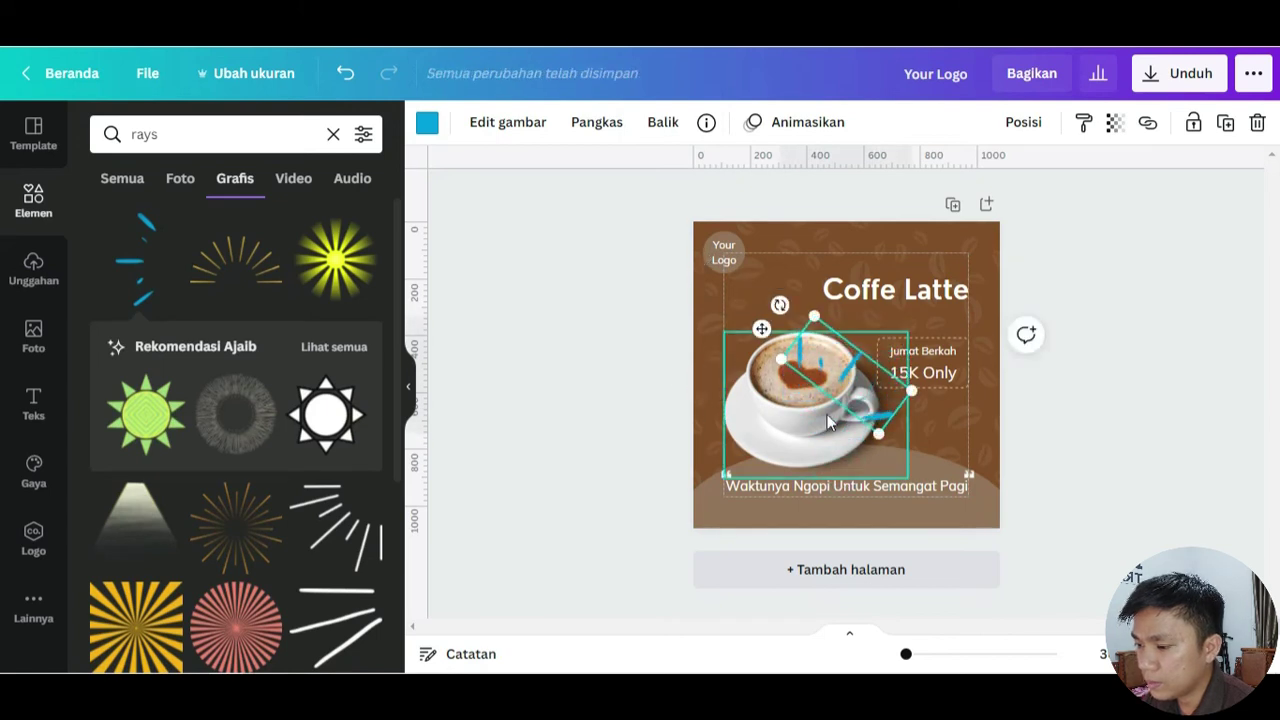
pyautogui.moveTo(864, 399); pyautogui.dragTo(836, 345)
pyautogui.moveTo(787, 300); pyautogui.dragTo(777, 301)
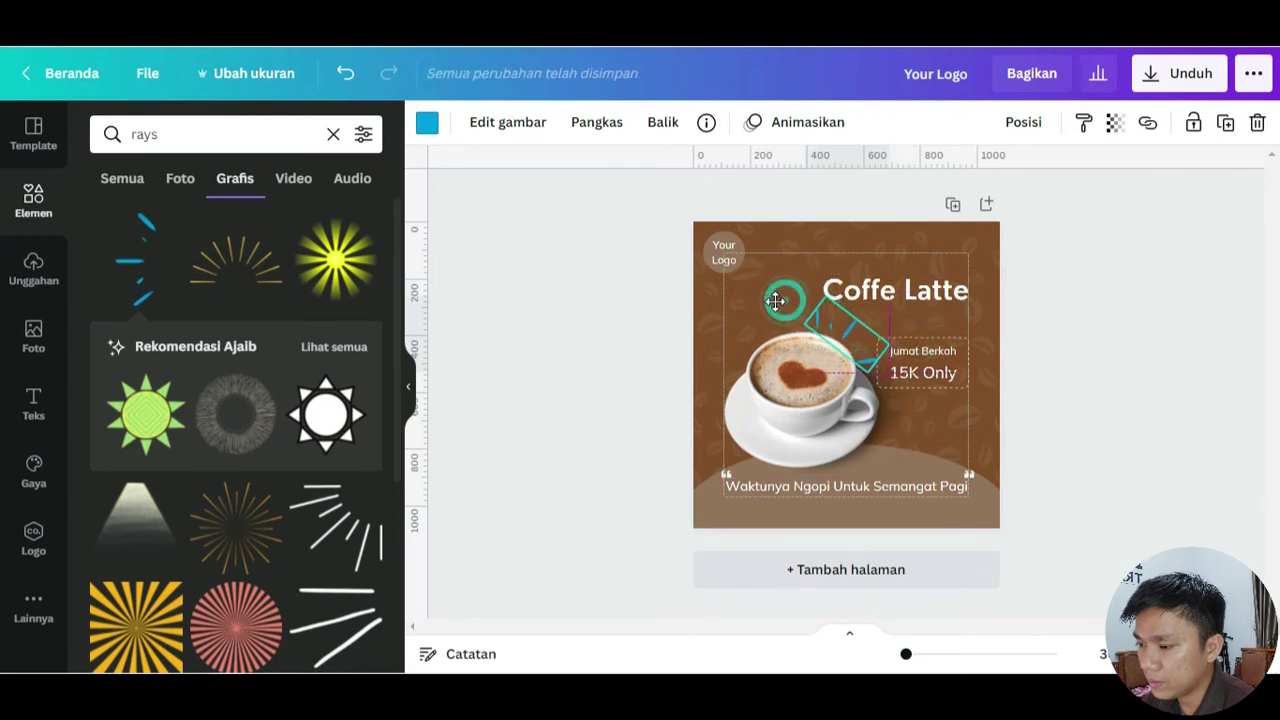
# - Recolour the rays to the document's white and shift them to fan out over the cup's upper rim
pyautogui.click(427, 122)
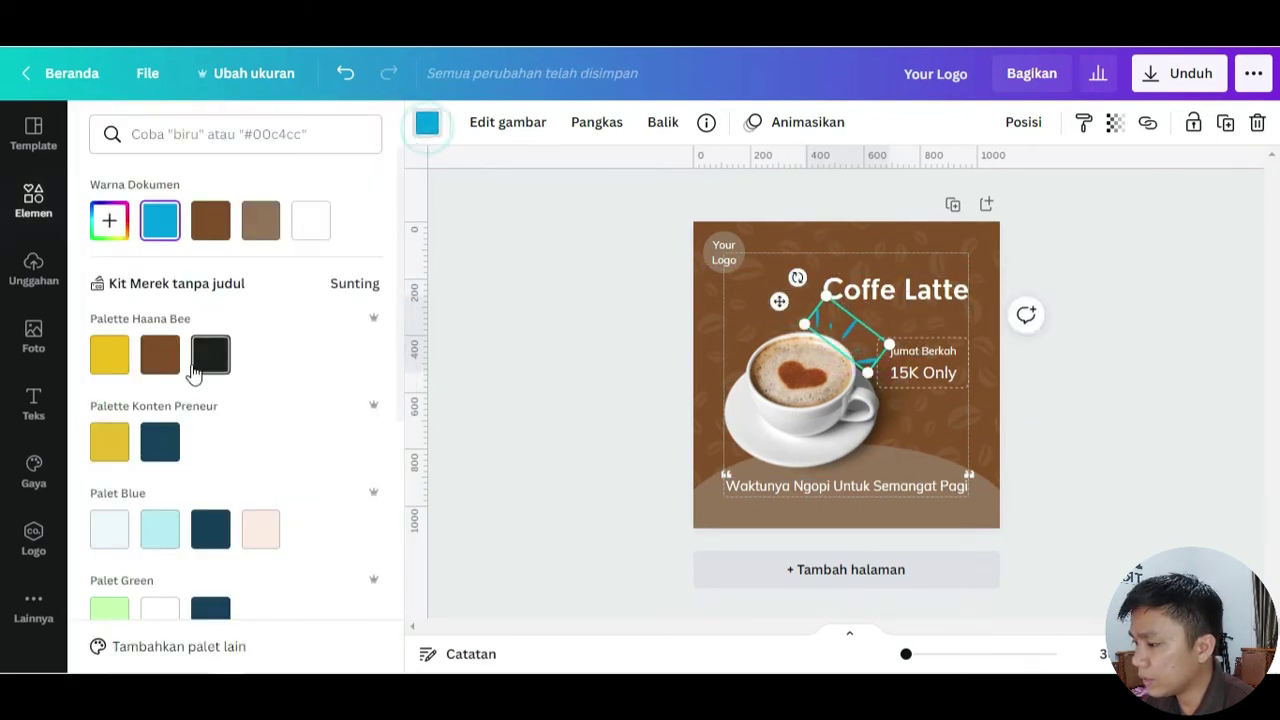
pyautogui.click(311, 221)
pyautogui.click(1157, 445)
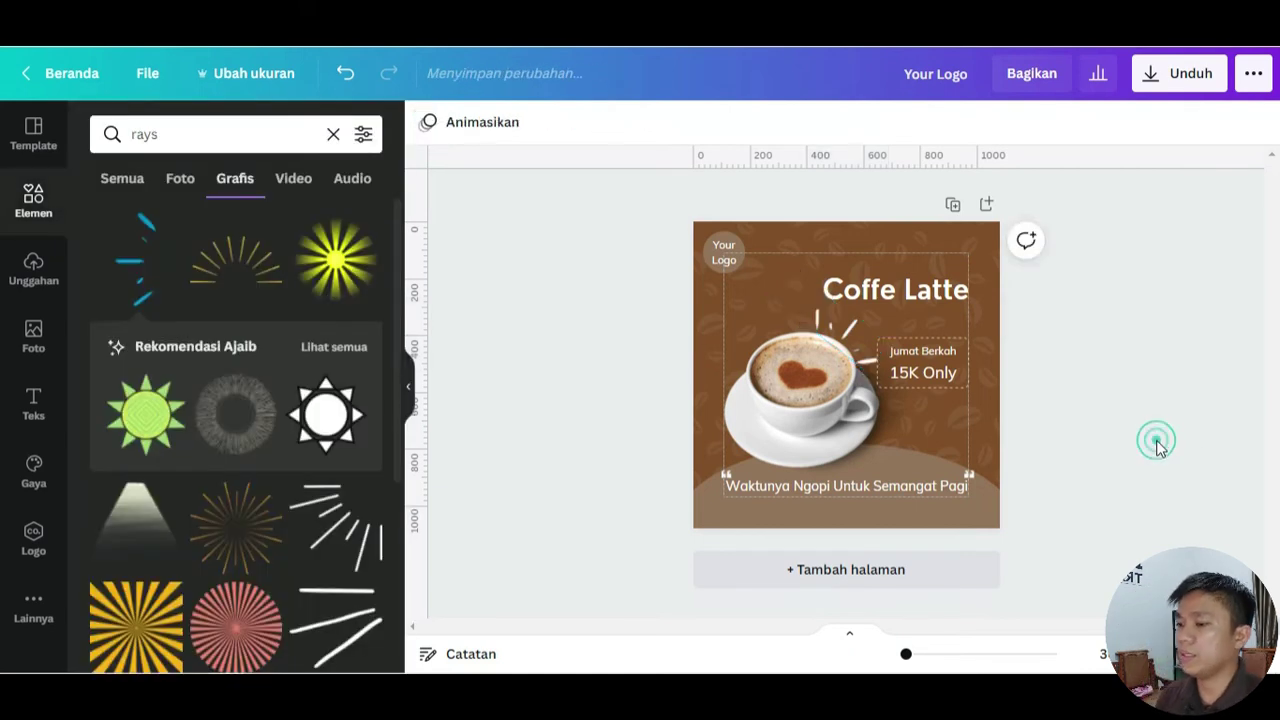
pyautogui.click(840, 328)
pyautogui.moveTo(830, 322)
pyautogui.mouseDown()
pyautogui.moveTo(748, 300)
pyautogui.moveTo(758, 322)
pyautogui.moveTo(753, 296)
pyautogui.moveTo(818, 325)
pyautogui.mouseUp()
pyautogui.moveTo(747, 287); pyautogui.dragTo(736, 292)
pyautogui.click(1172, 370)
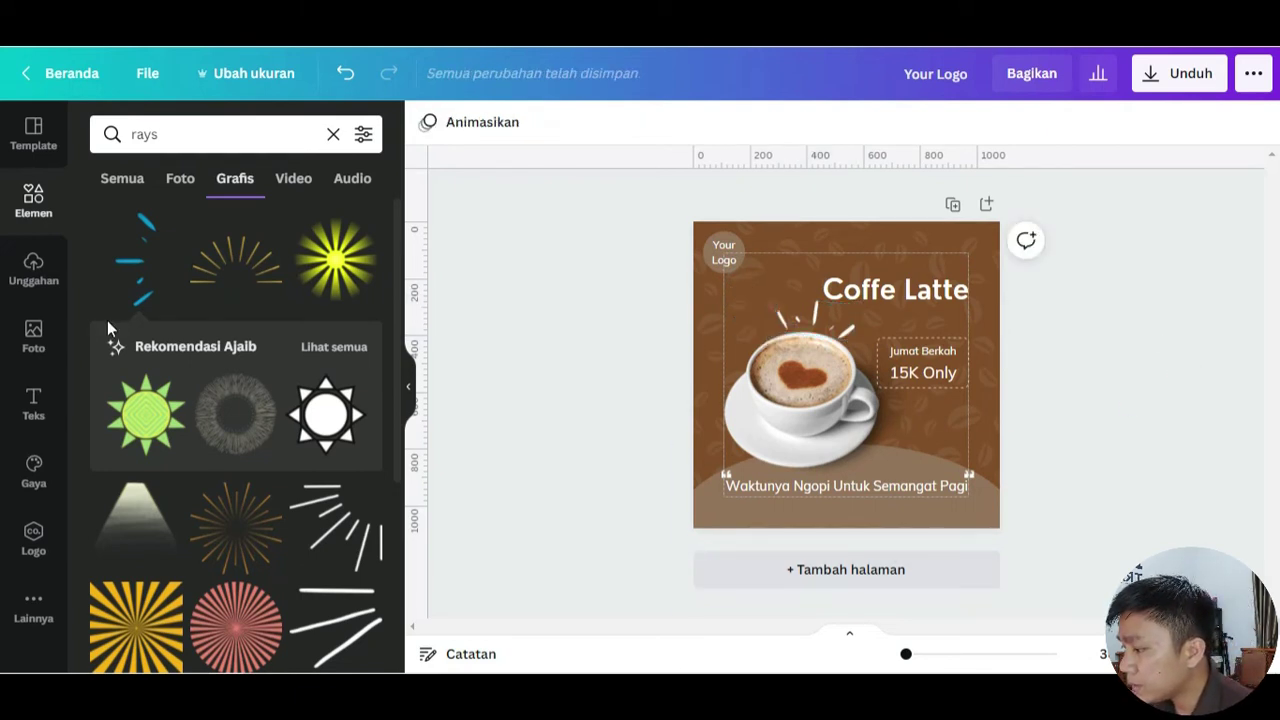
# - Search for "logo instagram", add the outlined Instagram icon, shrink it below the tagline's start and recolour it to the document's white
pyautogui.click(211, 140)
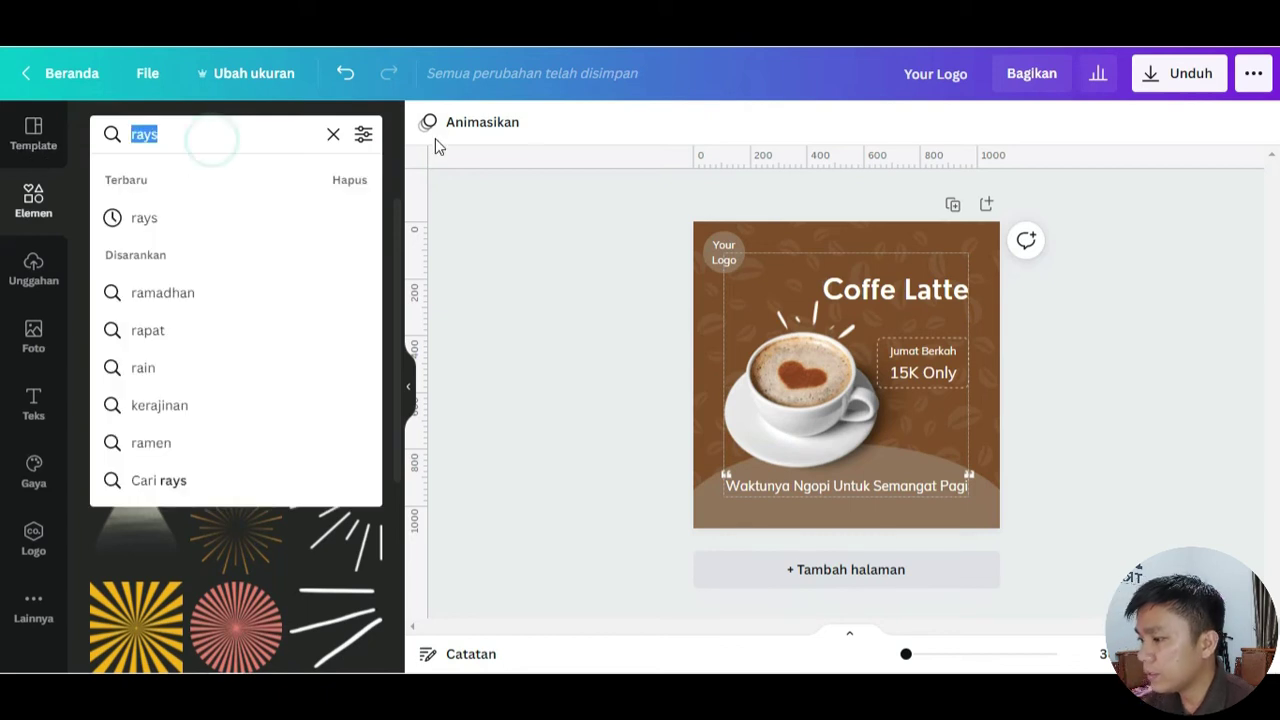
pyautogui.click(331, 133)
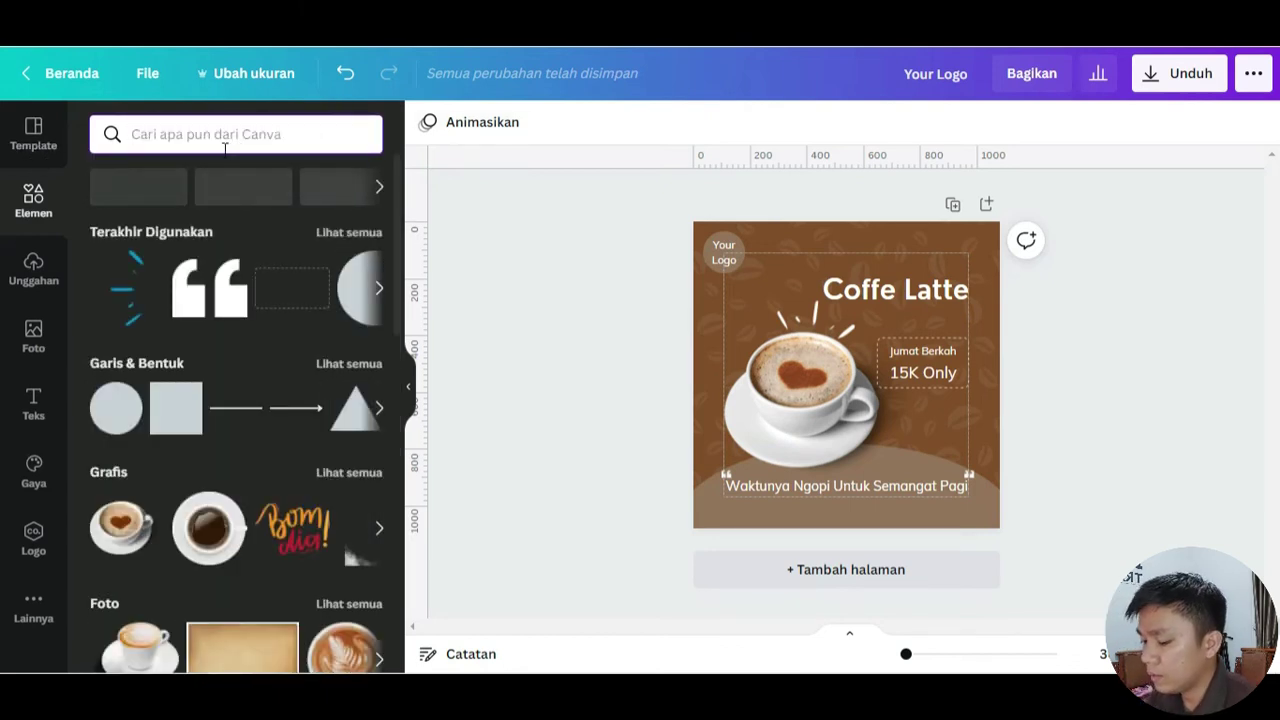
pyautogui.click(225, 148)
pyautogui.write('logo instagram')
pyautogui.press('Return')
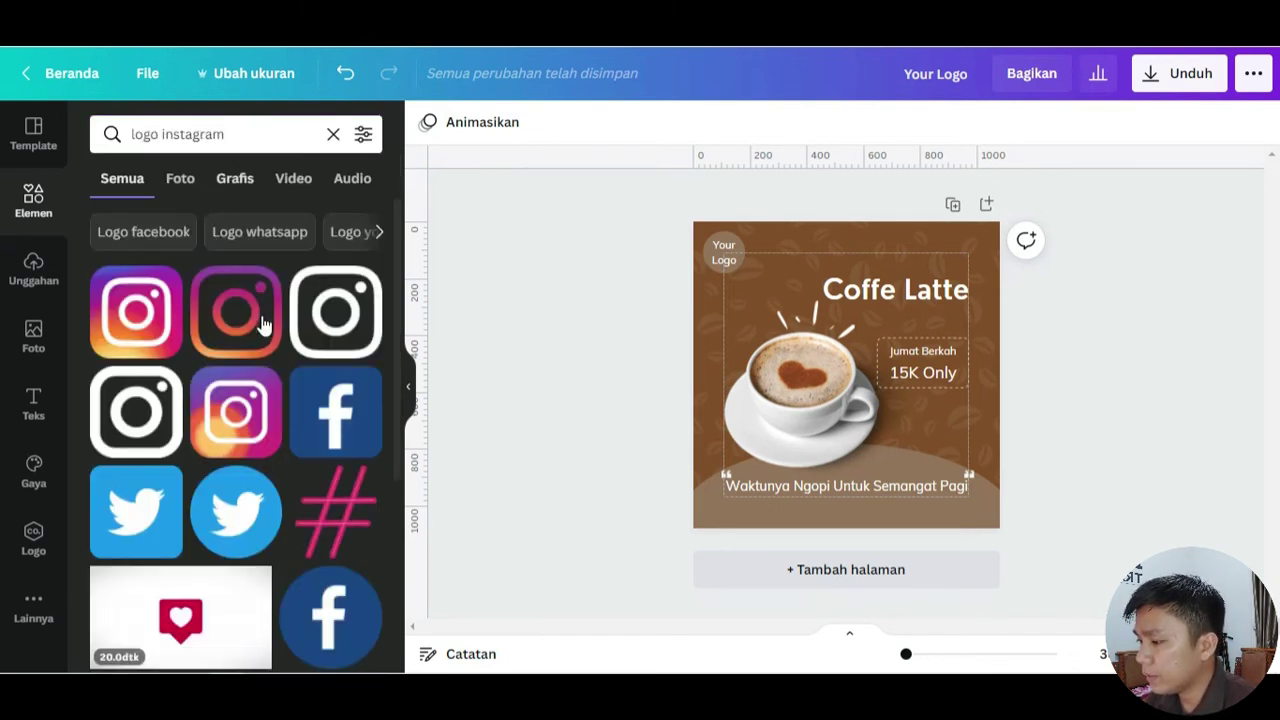
pyautogui.click(136, 410)
pyautogui.moveTo(905, 320); pyautogui.dragTo(743, 548)
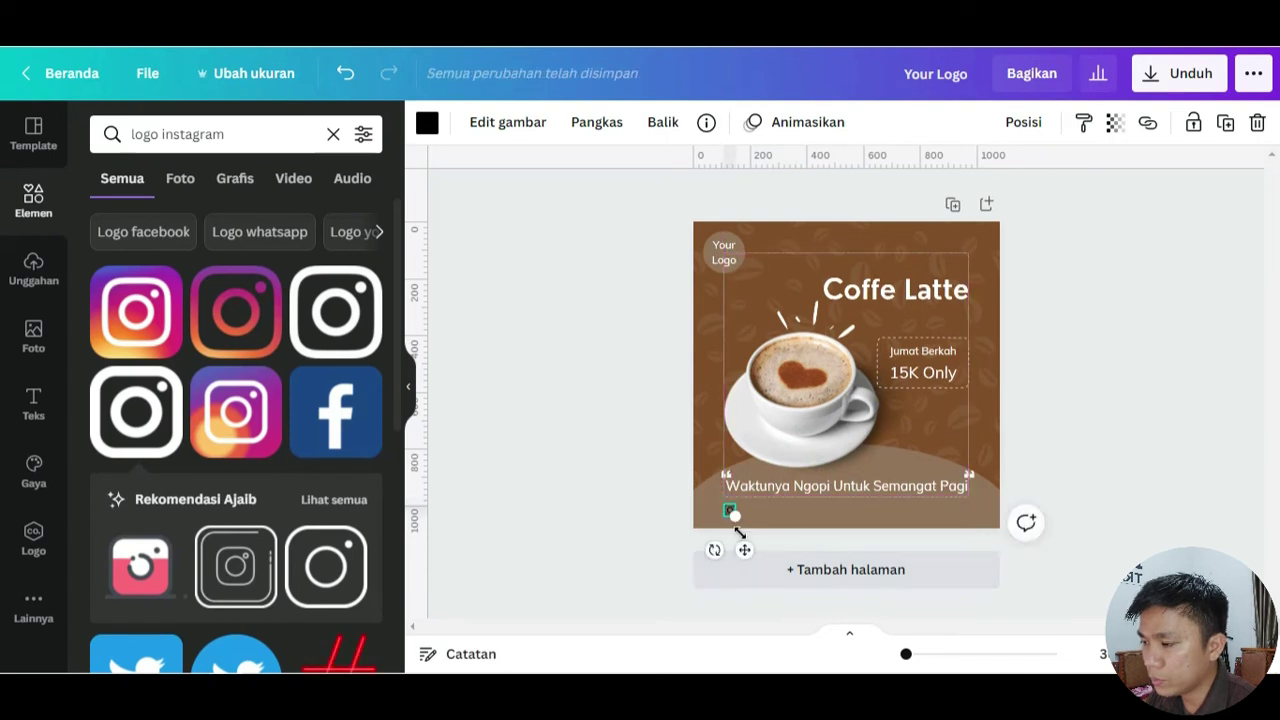
pyautogui.click(427, 123)
pyautogui.click(309, 221)
pyautogui.click(519, 362)
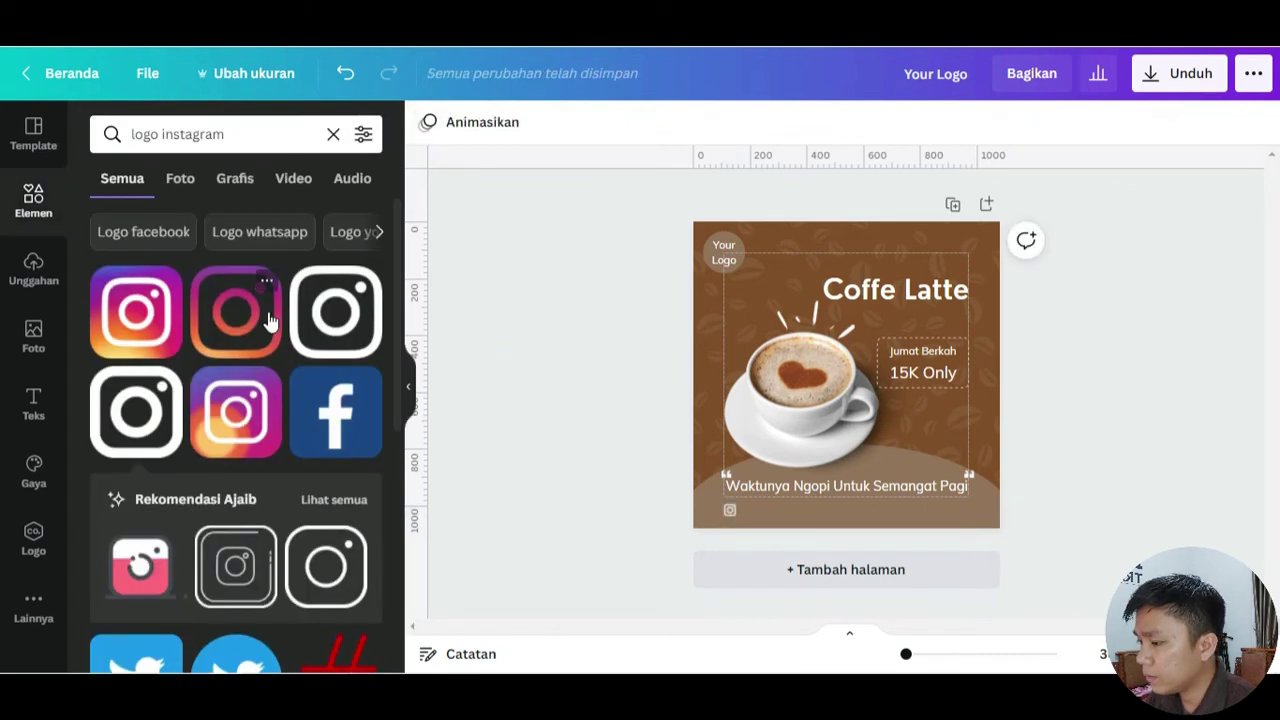
# - Add an outlined WhatsApp logo, recolour it to the document's white and shrink it beneath the tagline, right of the Instagram icon
pyautogui.click(251, 232)
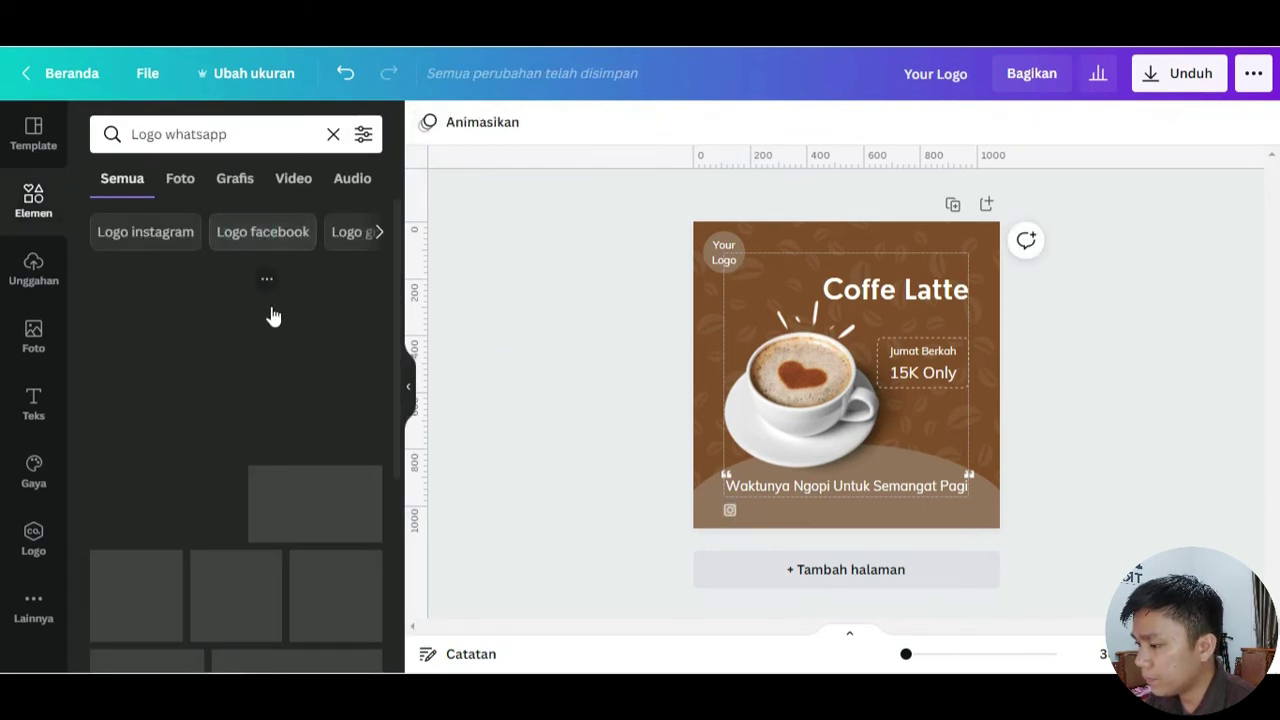
pyautogui.click(148, 612)
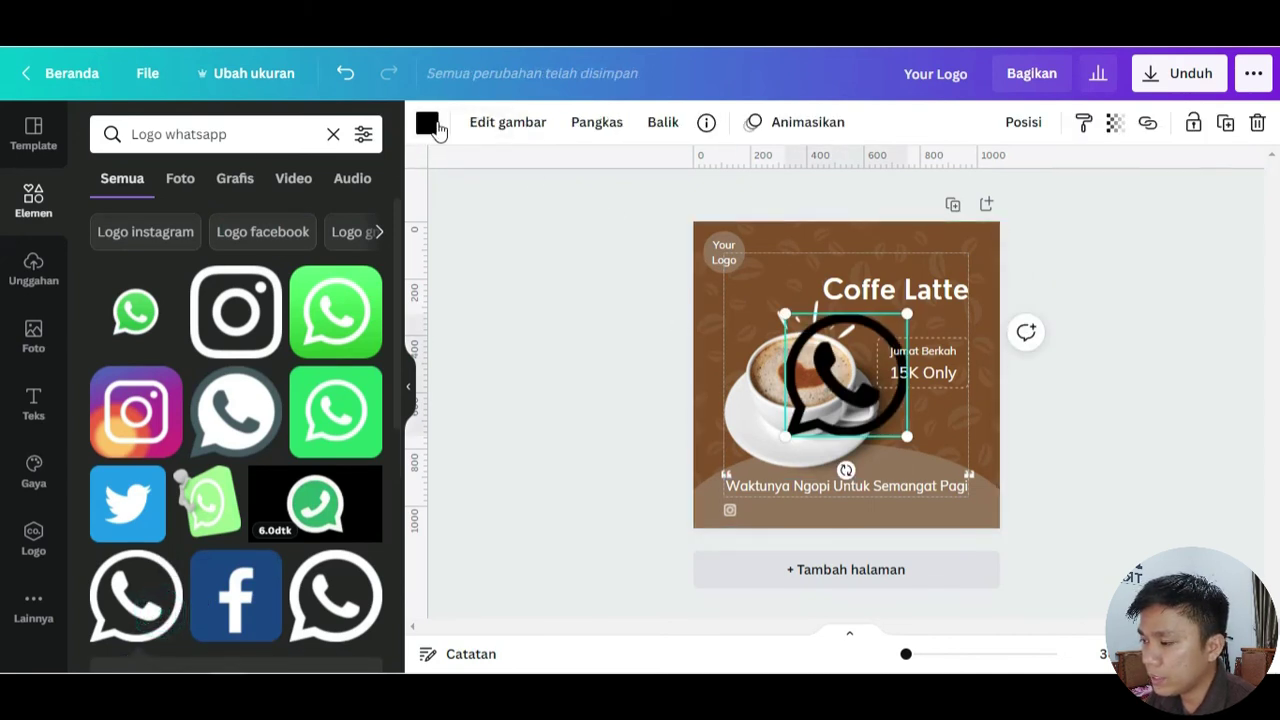
pyautogui.click(425, 122)
pyautogui.click(310, 222)
pyautogui.moveTo(785, 315); pyautogui.dragTo(777, 562)
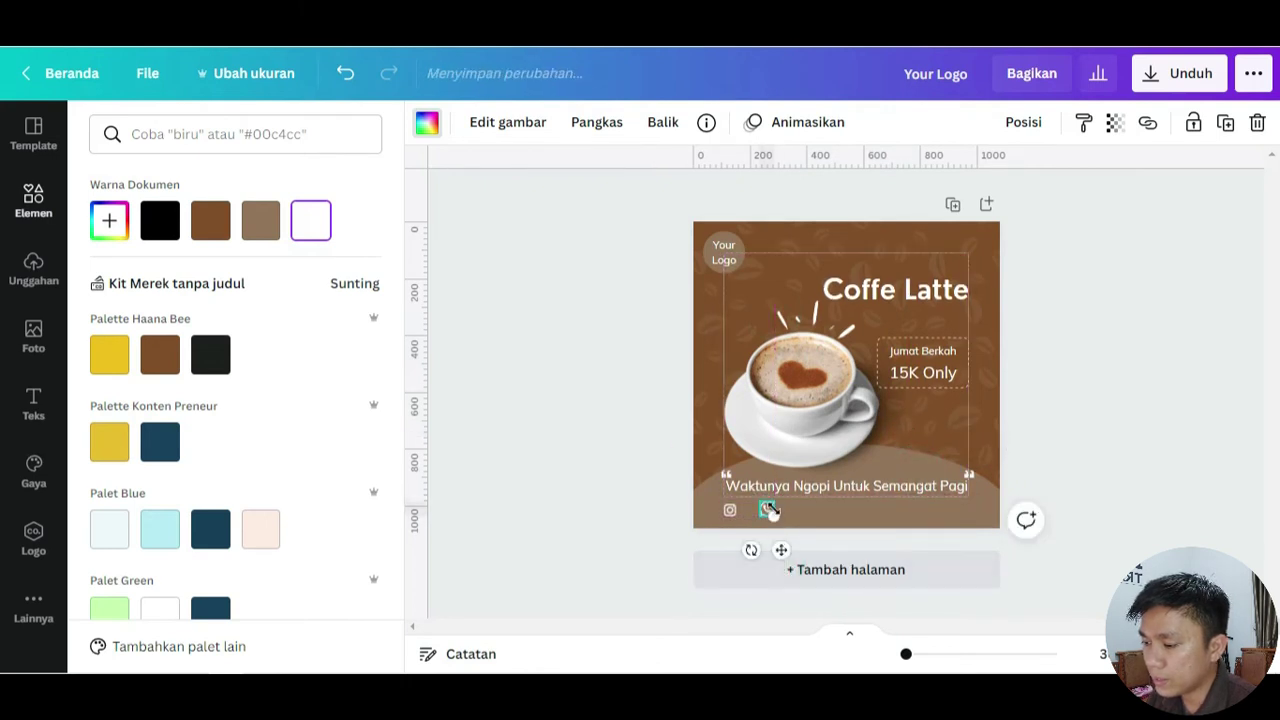
pyautogui.moveTo(773, 504); pyautogui.dragTo(816, 512)
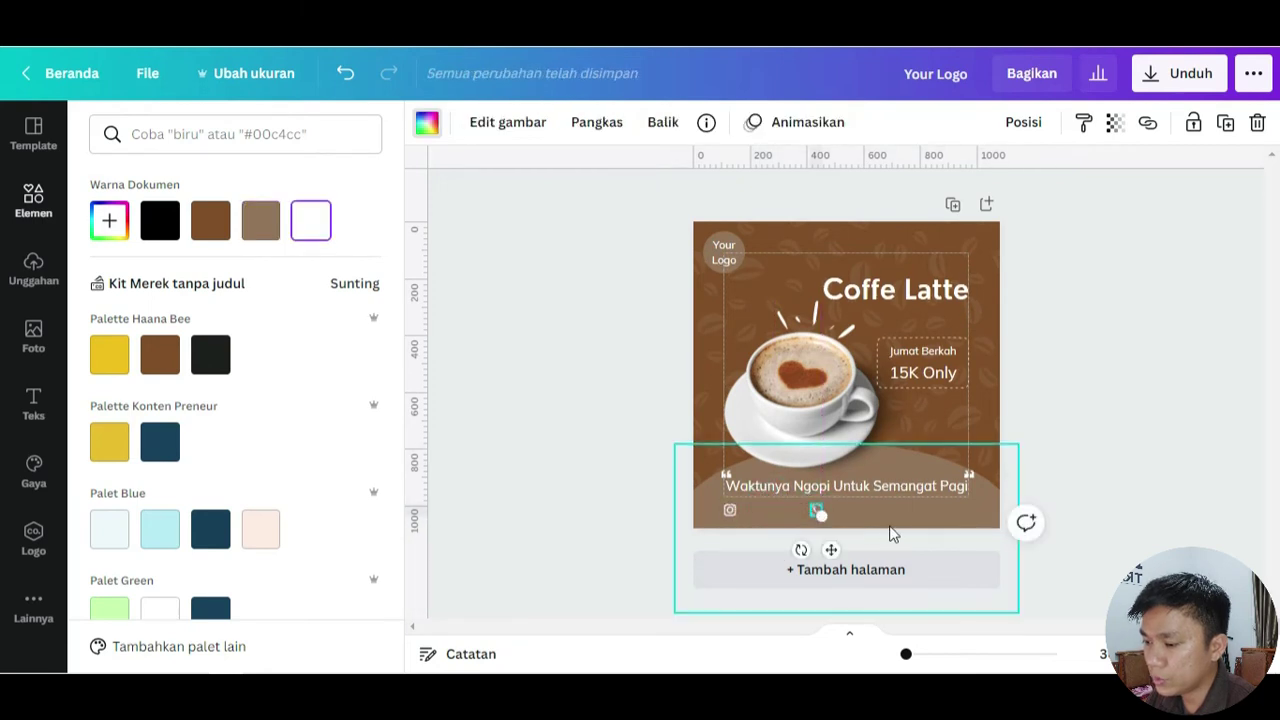
# - Search for "logo website", limit the results to graphics and add the thin-line wireframe globe
pyautogui.click(33, 197)
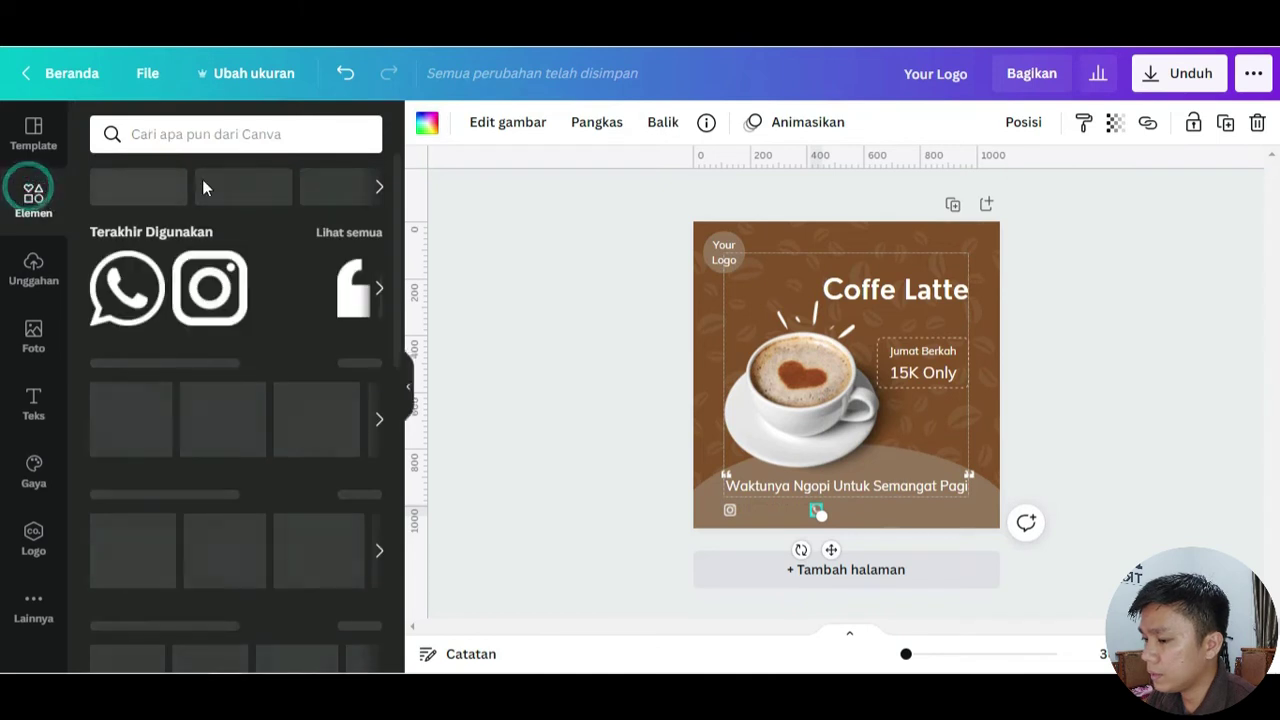
pyautogui.click(283, 134)
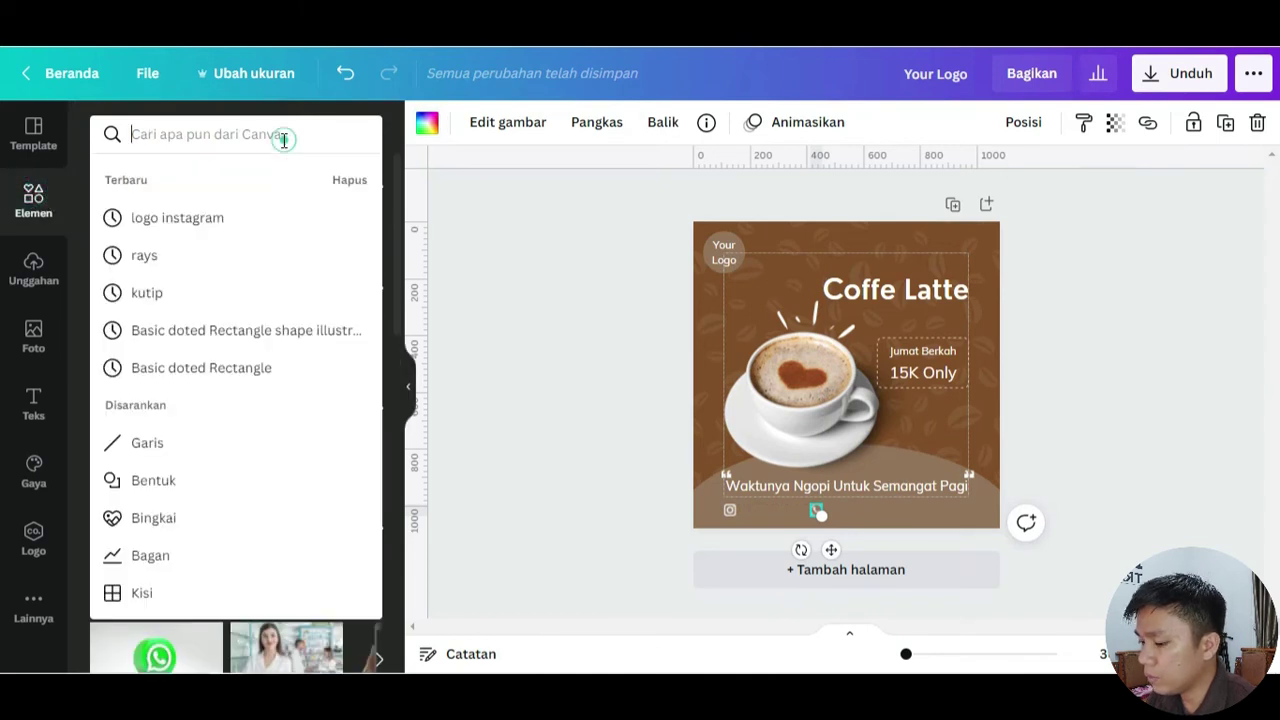
pyautogui.write('logo website')
pyautogui.press('Return')
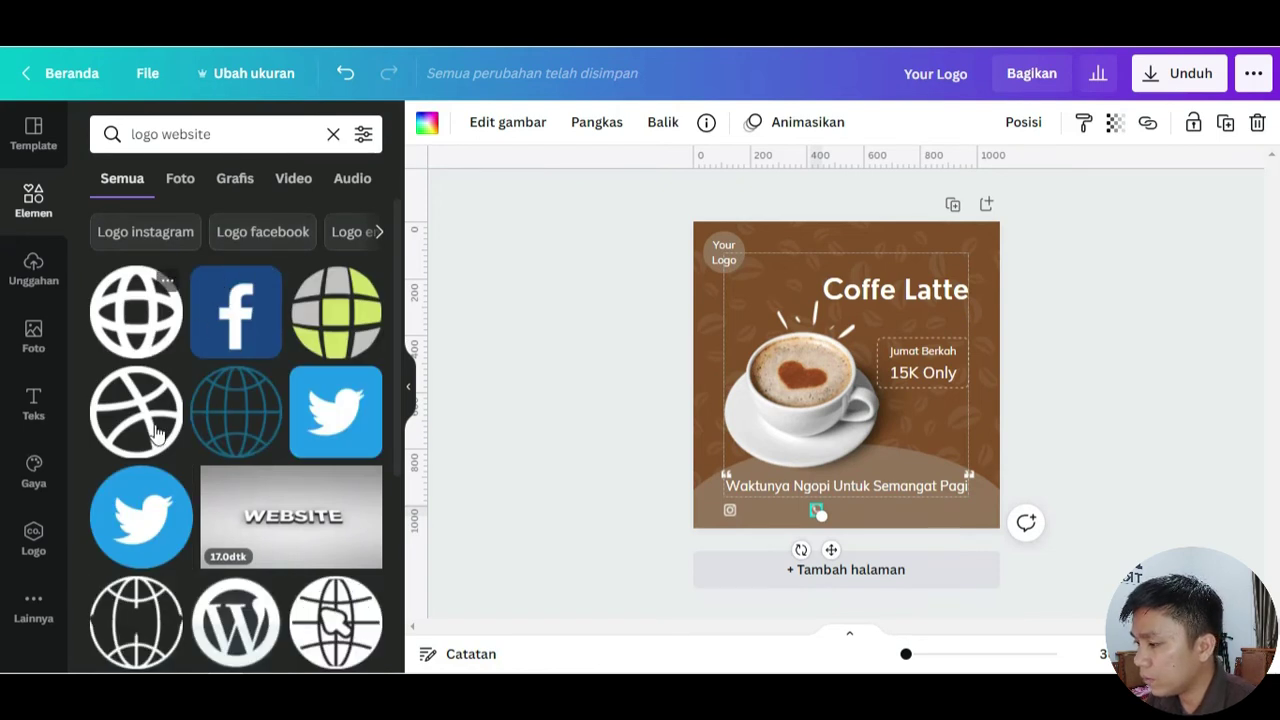
pyautogui.scroll(-2, 160, 585)
pyautogui.scroll(2, 165, 500)
pyautogui.click(230, 182)
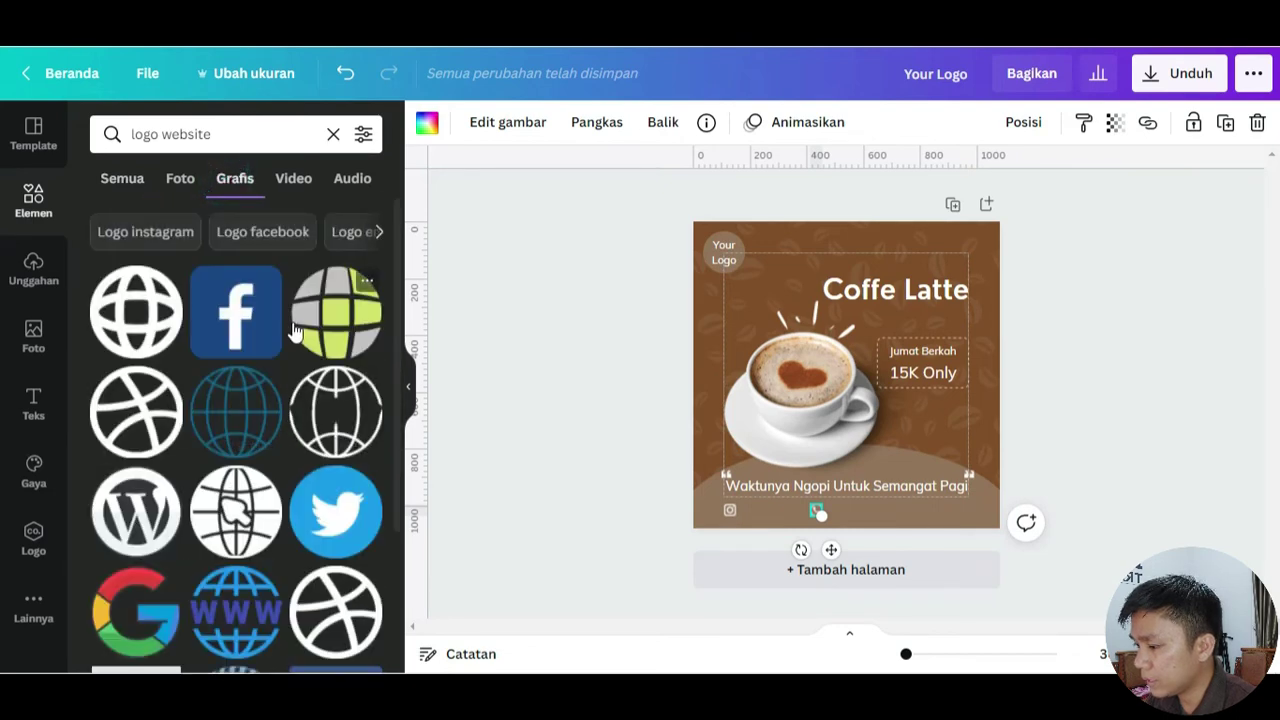
pyautogui.scroll(-5, 295, 340)
pyautogui.scroll(2, 292, 367)
pyautogui.scroll(-3, 292, 367)
pyautogui.scroll(10, 295, 390)
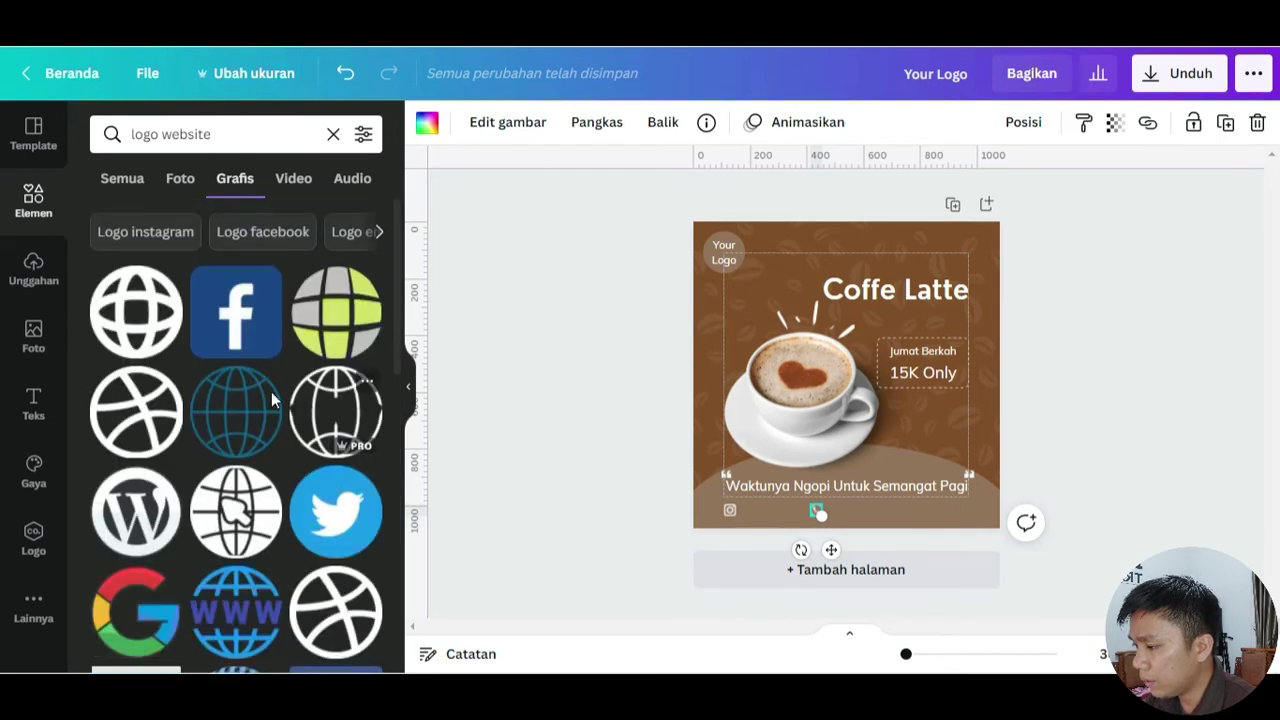
pyautogui.click(345, 425)
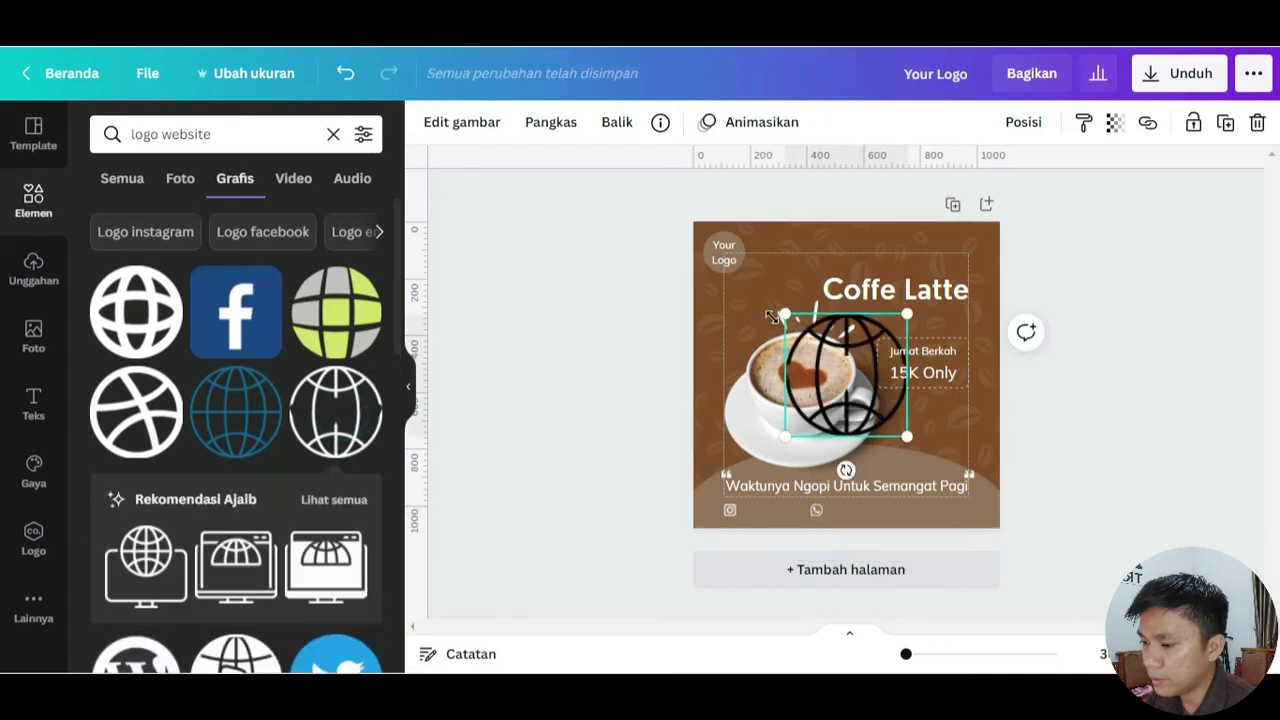
# - Shrink the globe icon, align it to the right of the WhatsApp icon and recolour it to the document's white
pyautogui.moveTo(778, 313); pyautogui.dragTo(872, 372)
pyautogui.moveTo(896, 469); pyautogui.dragTo(914, 549)
pyautogui.moveTo(925, 470); pyautogui.dragTo(884, 513)
pyautogui.click(1090, 398)
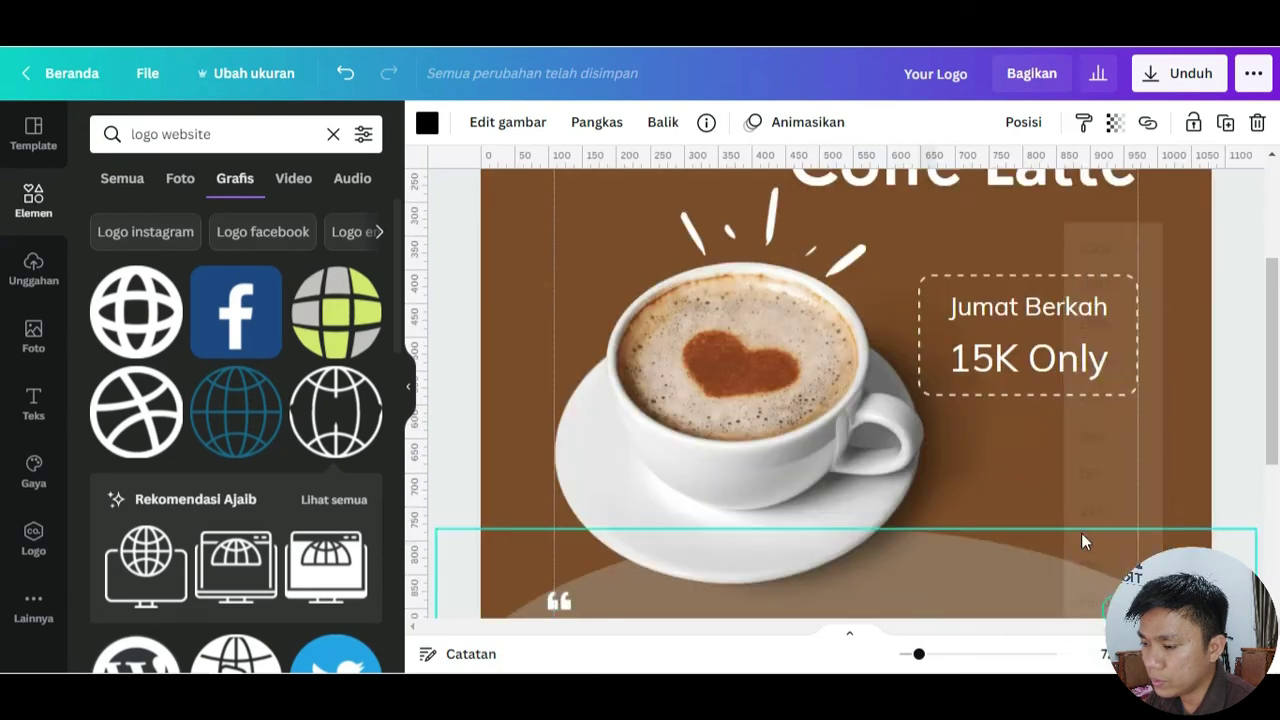
pyautogui.scroll(-4, 1078, 522)
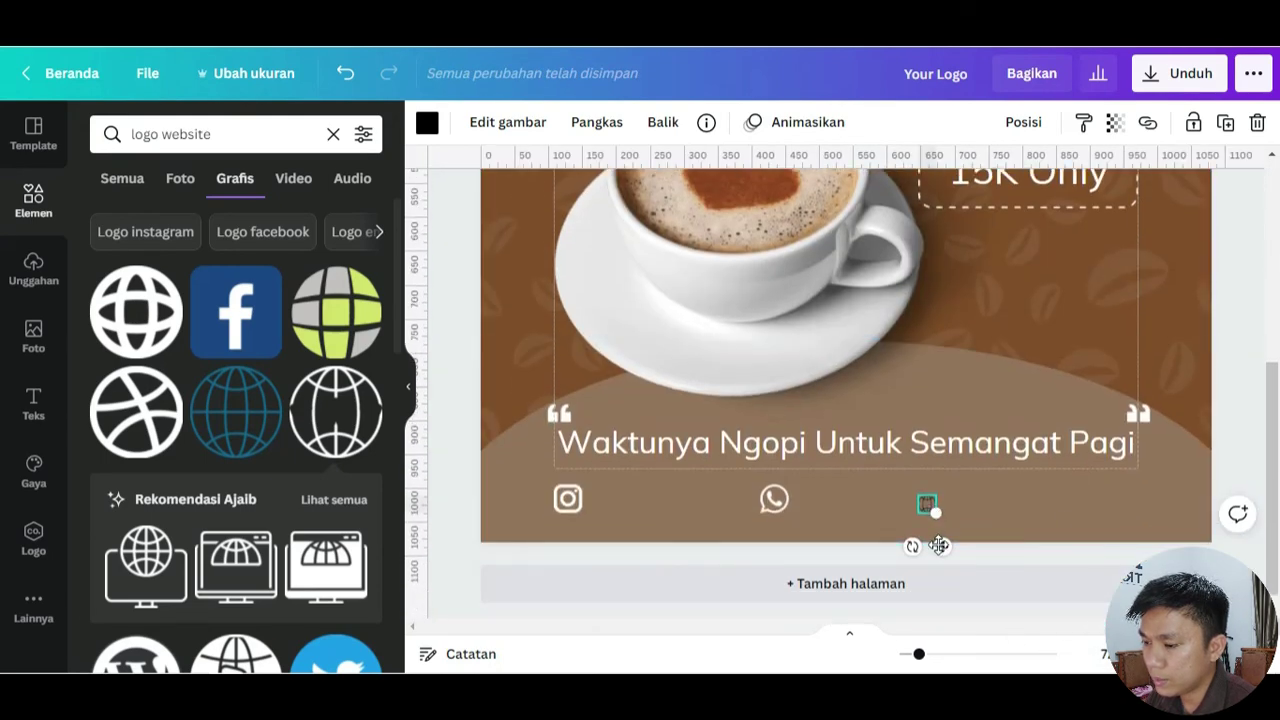
pyautogui.moveTo(934, 512); pyautogui.dragTo(936, 512)
pyautogui.click(427, 122)
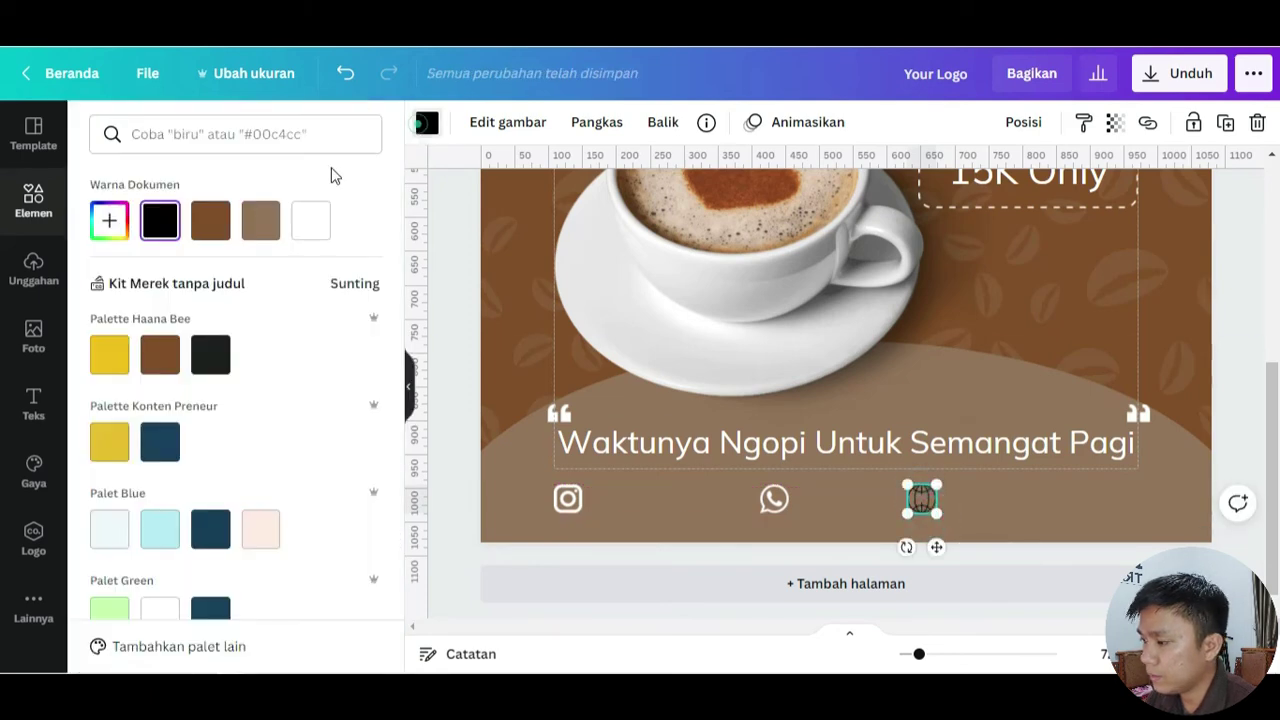
pyautogui.click(310, 220)
pyautogui.click(1011, 517)
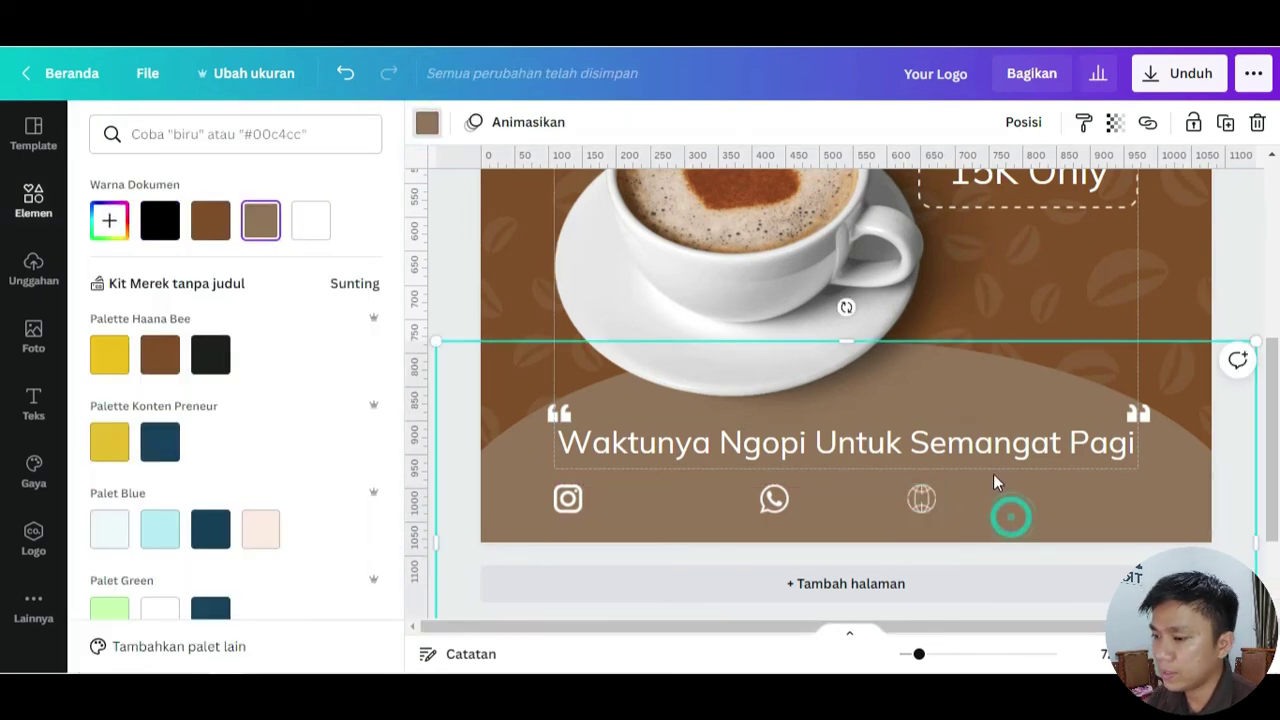
# - Duplicate the "Jumat Berkah" text, shrink the copy to size 18.8 and place it beside the Instagram icon
pyautogui.scroll(5, 993, 474)
pyautogui.scroll(-3, 850, 405)
pyautogui.scroll(-2, 900, 390)
pyautogui.scroll(5, 840, 395)
pyautogui.click(996, 345)
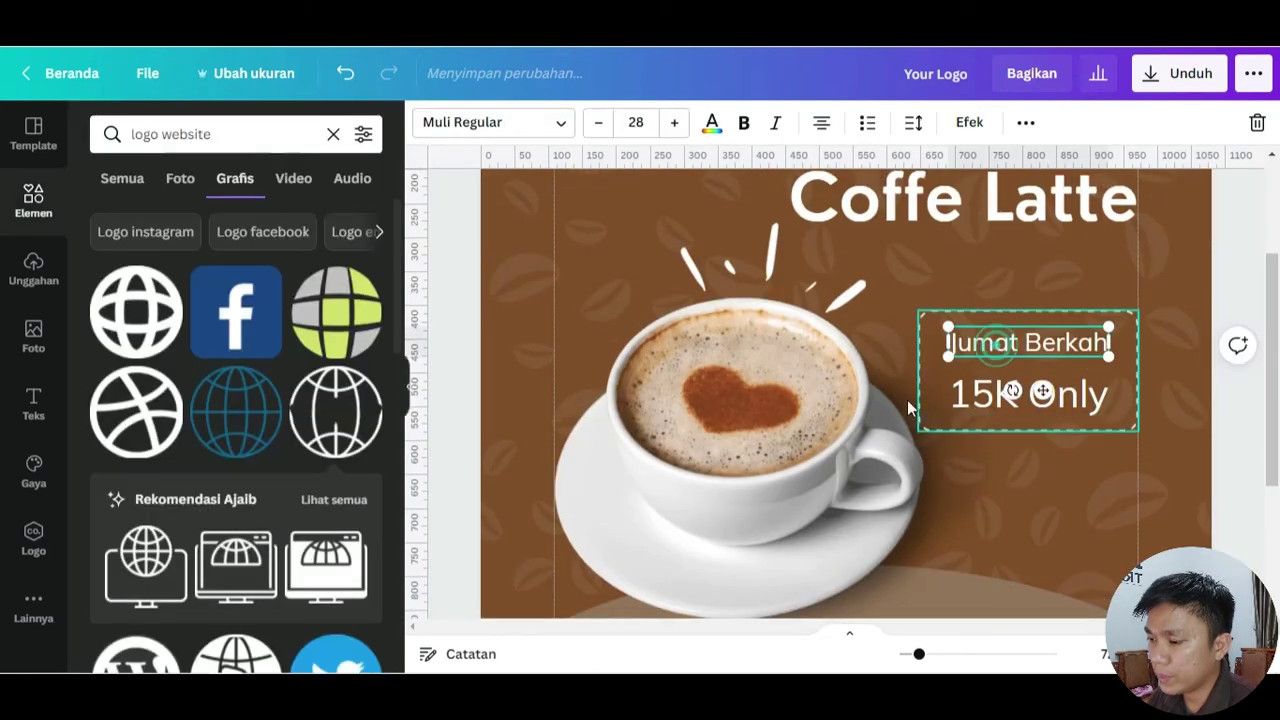
pyautogui.scroll(-5, 910, 398)
pyautogui.click(950, 355)
pyautogui.scroll(2, 950, 355)
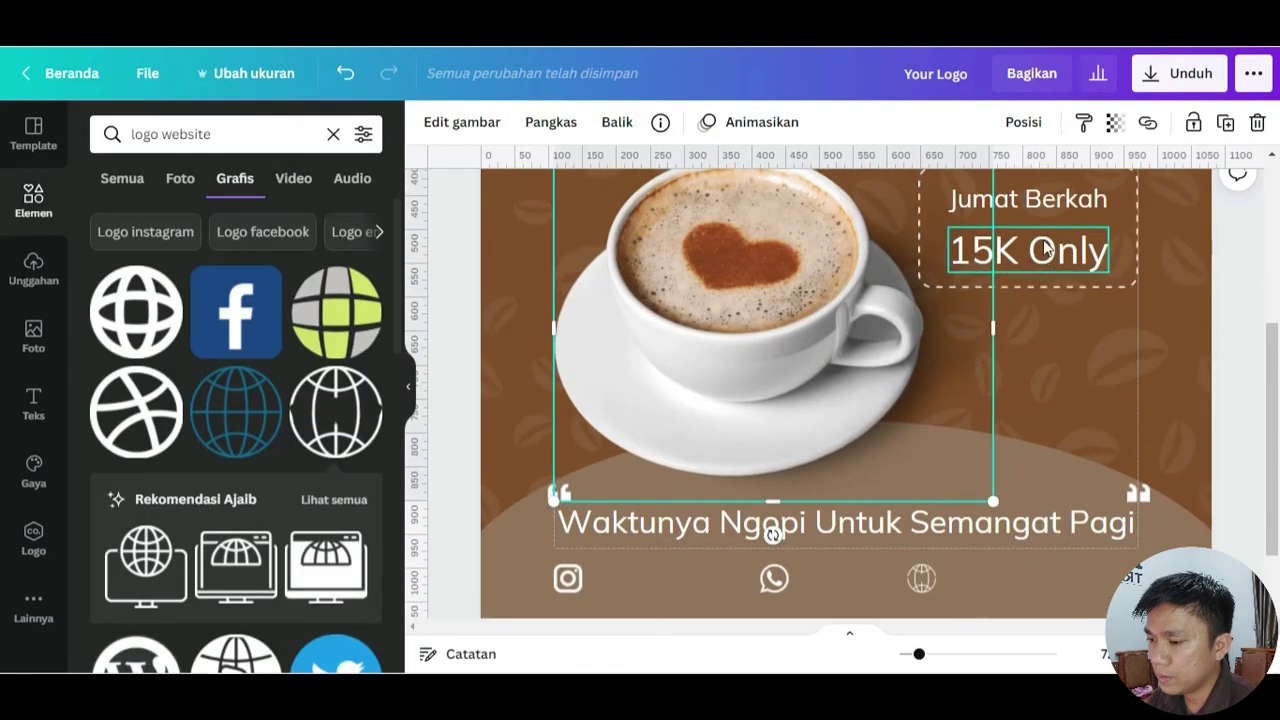
pyautogui.click(1045, 200)
pyautogui.moveTo(1048, 203); pyautogui.dragTo(732, 593)
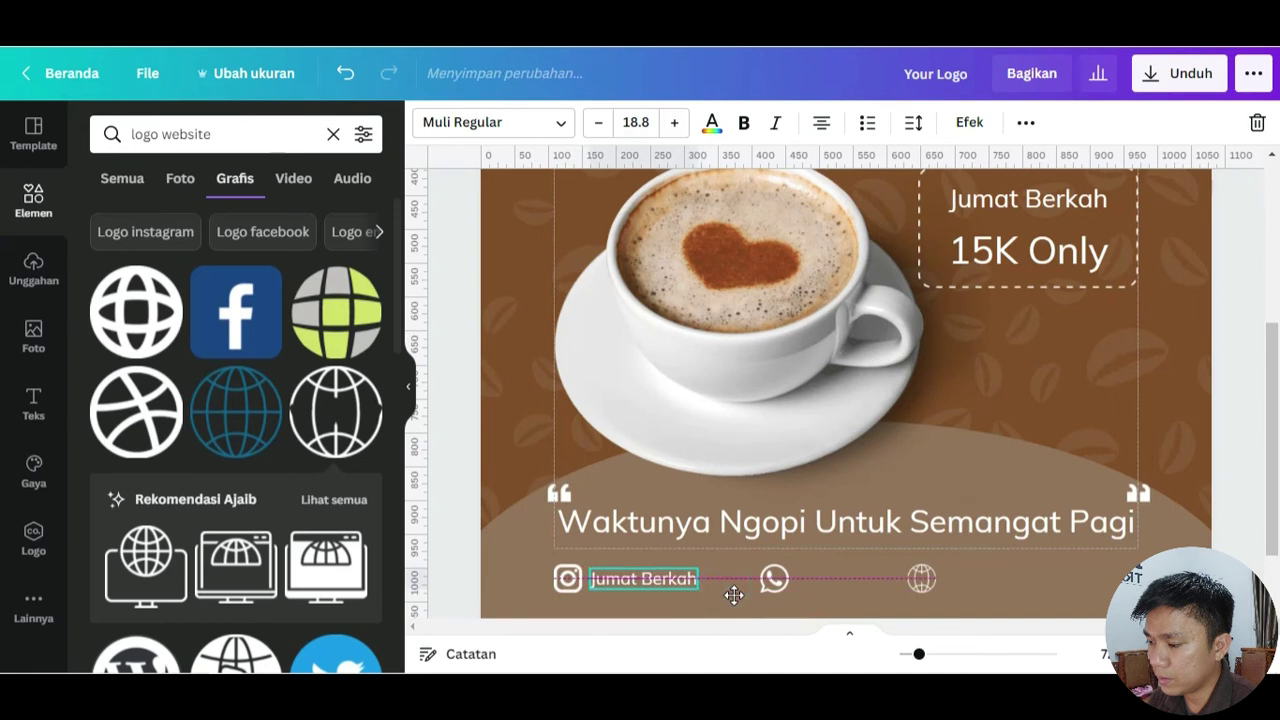
# - Replace the text beside the Instagram icon with "Your Account"
pyautogui.press('BackSpace')
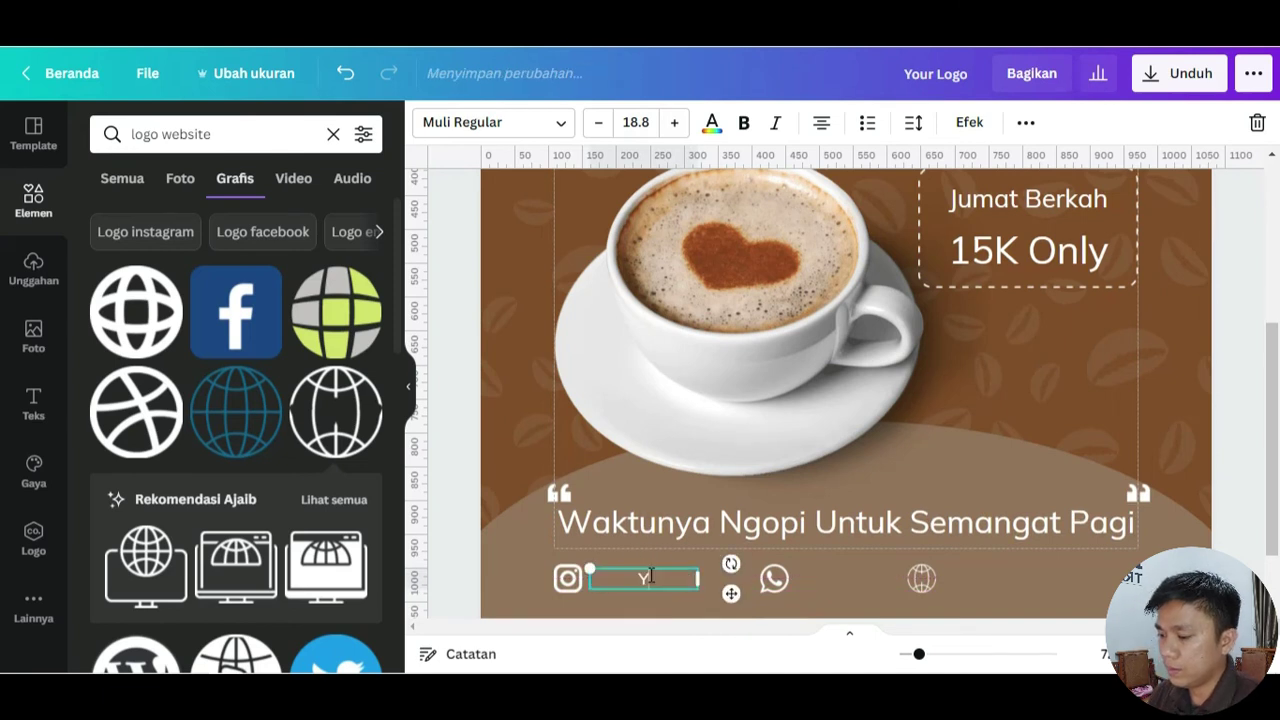
pyautogui.write('Your C')
pyautogui.press('BackSpace')
pyautogui.write('Account')
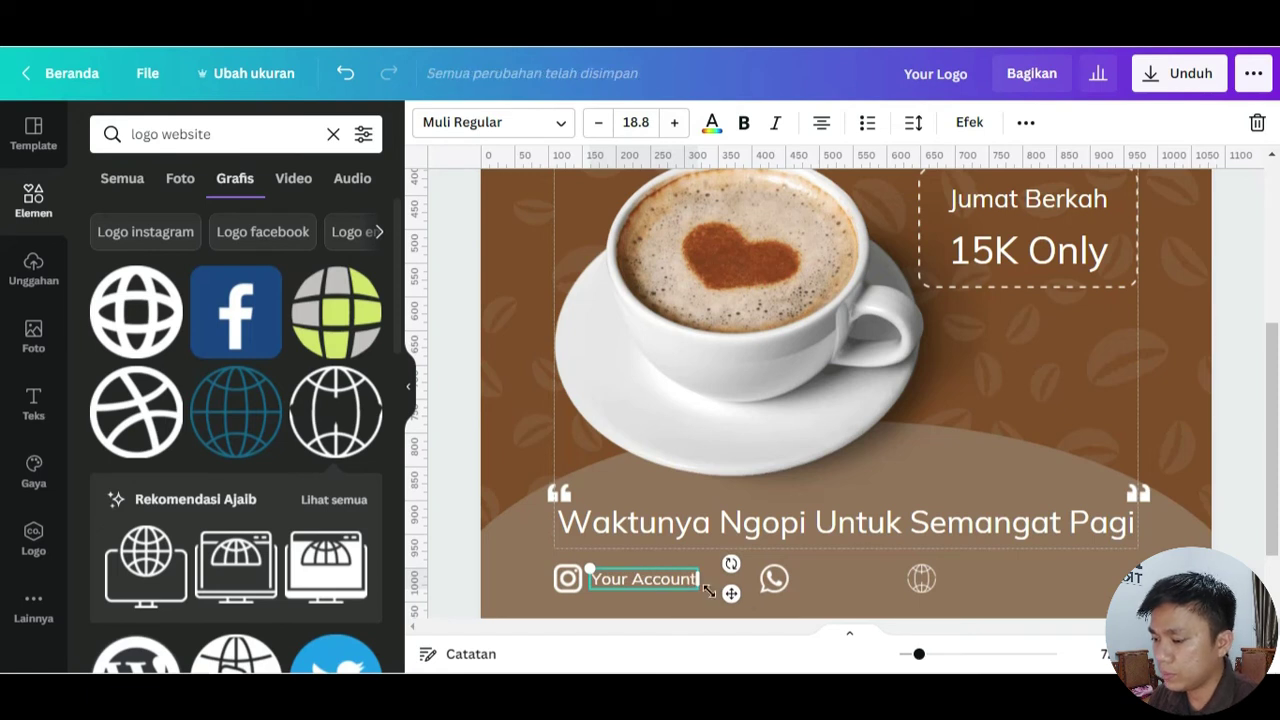
# - Place a copy of the account label beside the WhatsApp icon and change its wording to "Your Number"
pyautogui.moveTo(731, 592); pyautogui.dragTo(925, 590)
pyautogui.doubleClick(860, 577)
pyautogui.write('Number')
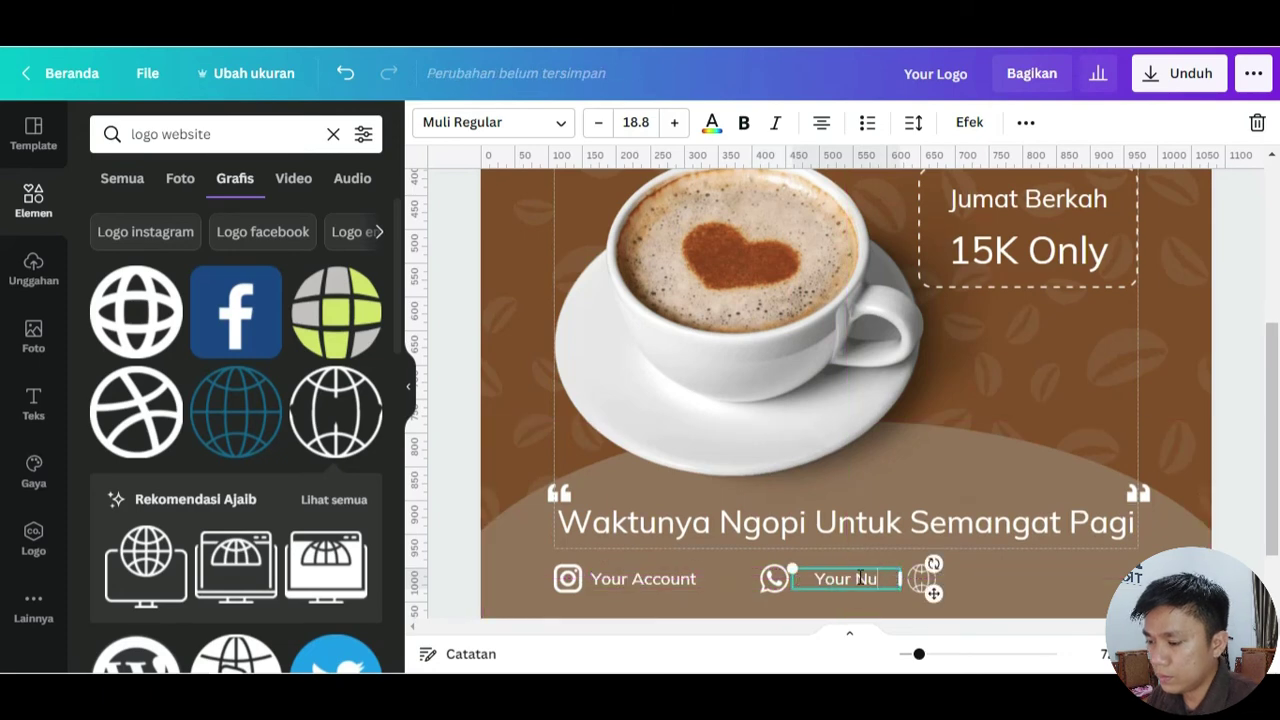
# - Move the globe icon further right, clear of the number label, and add a copied label beside it reading "Your Web"
pyautogui.click(1037, 584)
pyautogui.moveTo(921, 580); pyautogui.dragTo(963, 578)
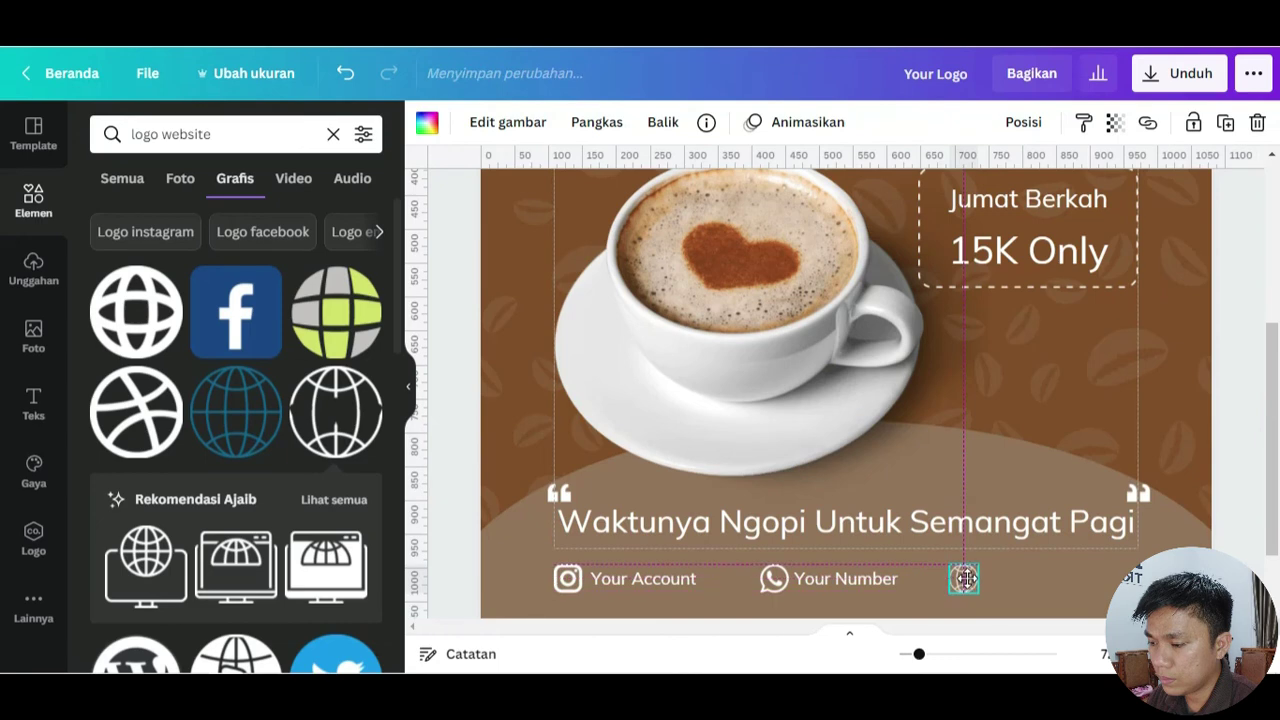
pyautogui.click(880, 585)
pyautogui.hotkey('ctrl', 'd')
pyautogui.moveTo(880, 585); pyautogui.dragTo(1077, 578)
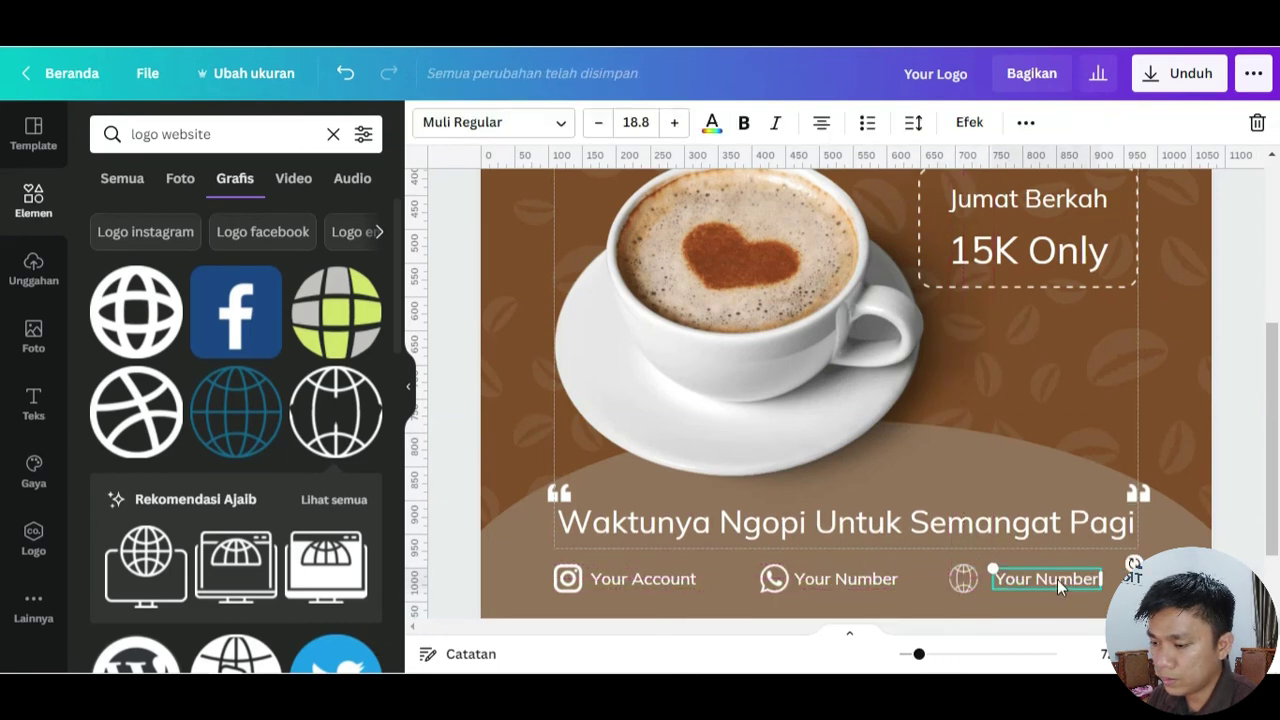
pyautogui.write('Your Web')
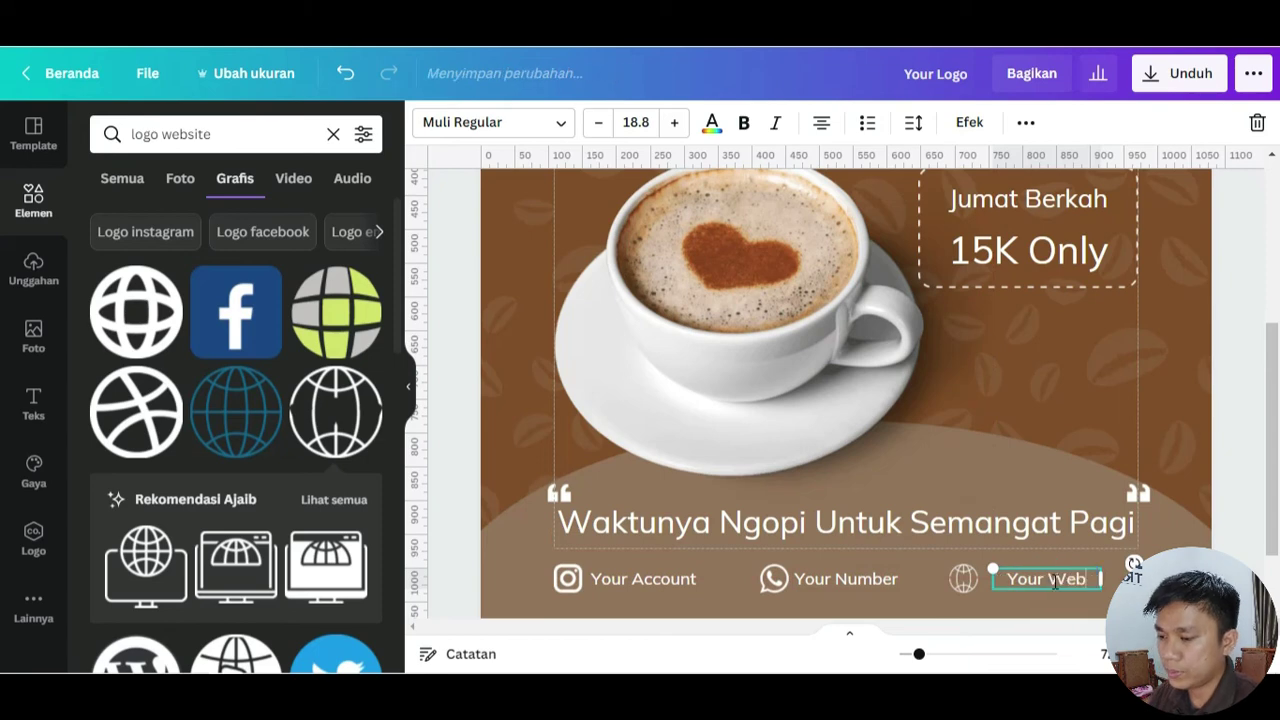
pyautogui.click(1052, 416)
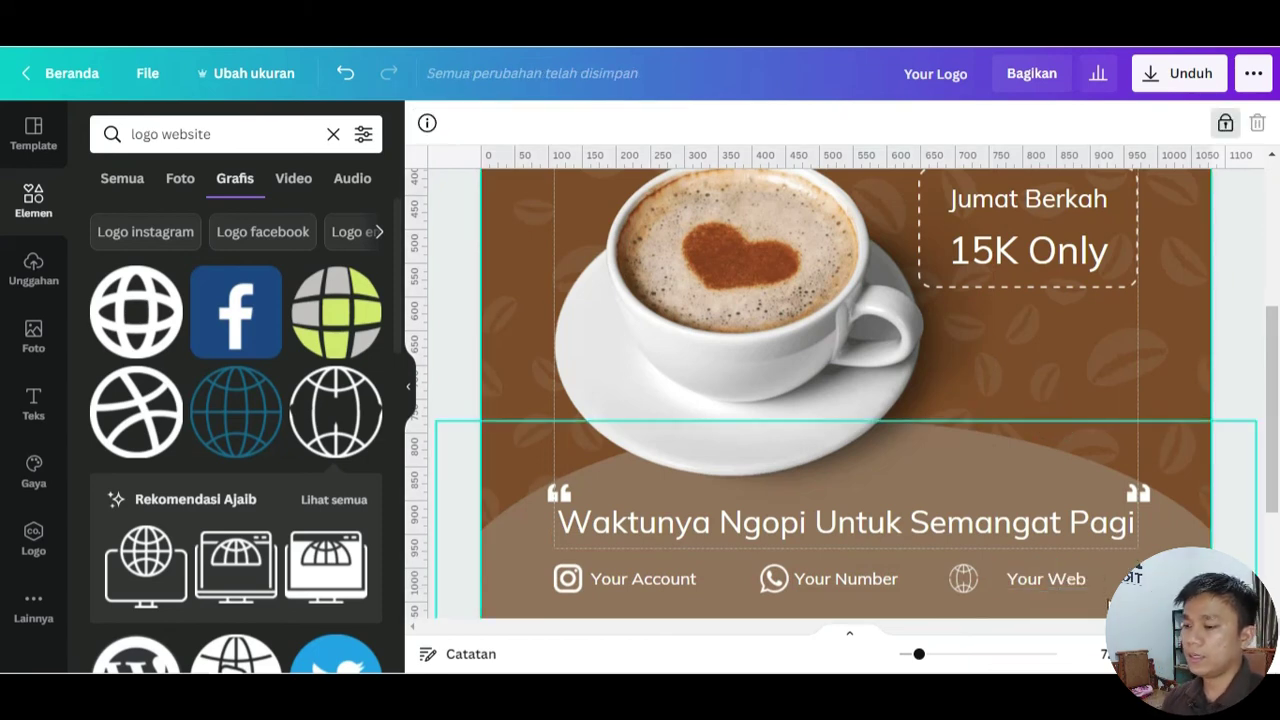
# - Switch to the "Buat konten Coffe shop" design and copy the headline font name "Angella White" from the page 4 notes
pyautogui.scroll(-2, 1121, 512)
pyautogui.scroll(2, 1121, 512)
pyautogui.scroll(5, 1113, 512)
pyautogui.click(995, 404)
pyautogui.scroll(-2, 954, 358)
pyautogui.moveTo(952, 305); pyautogui.dragTo(953, 244)
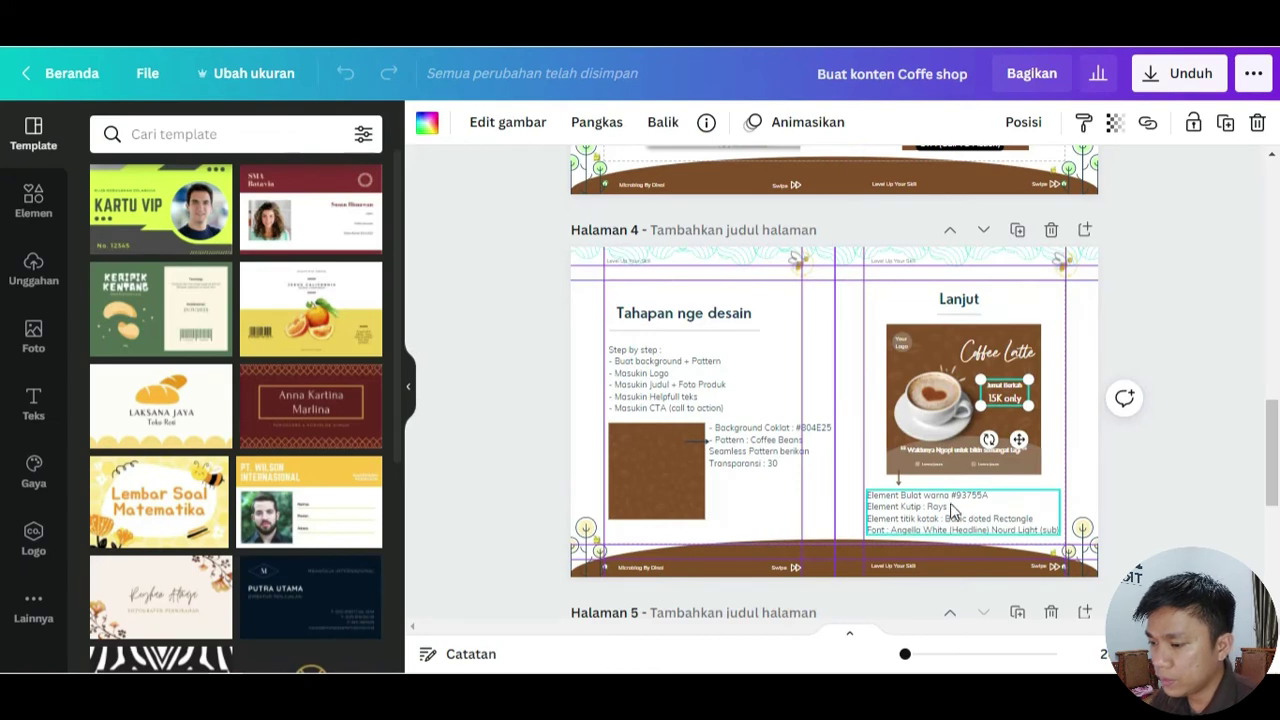
pyautogui.click(955, 521)
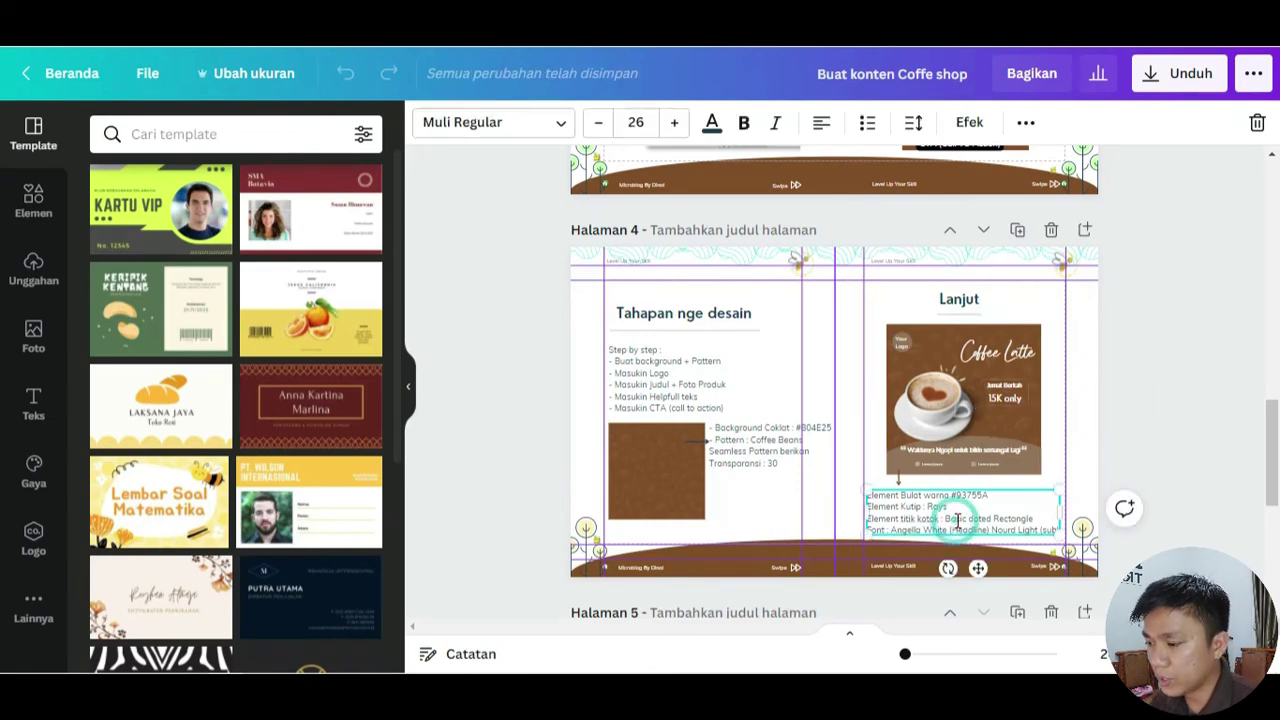
pyautogui.click(893, 531)
pyautogui.moveTo(893, 531); pyautogui.dragTo(950, 528)
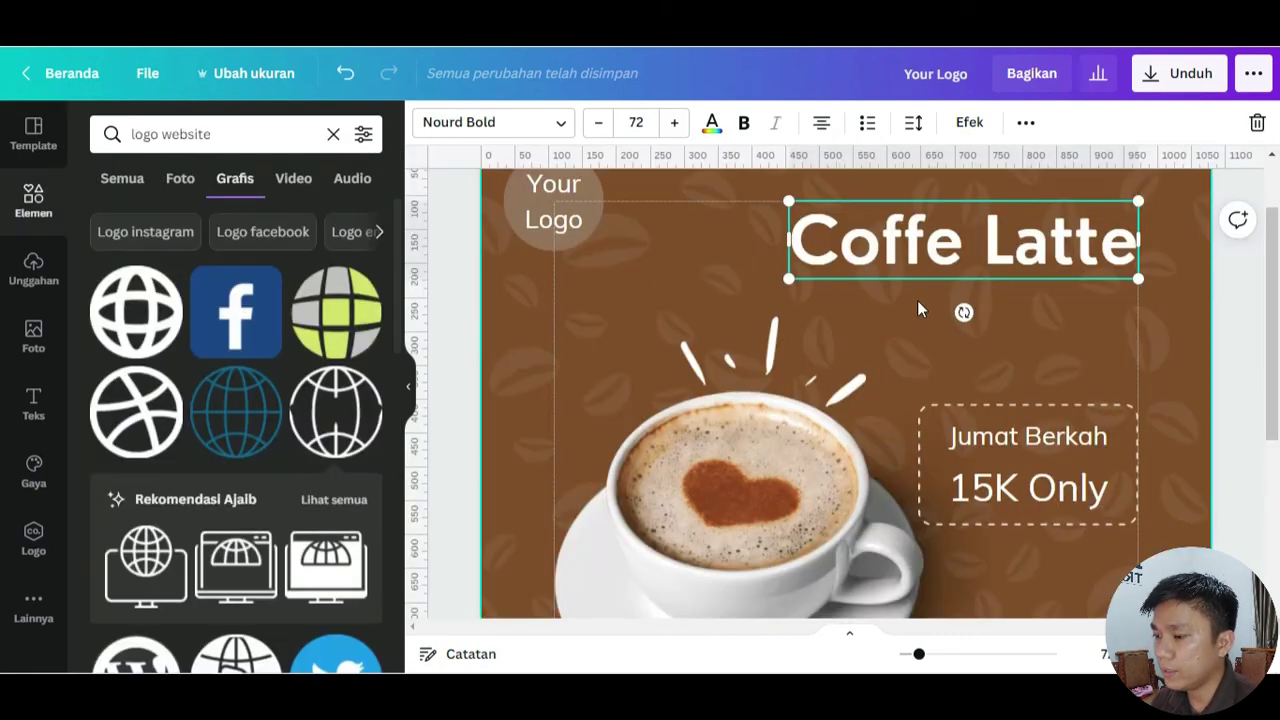
pyautogui.tripleClick(905, 245)
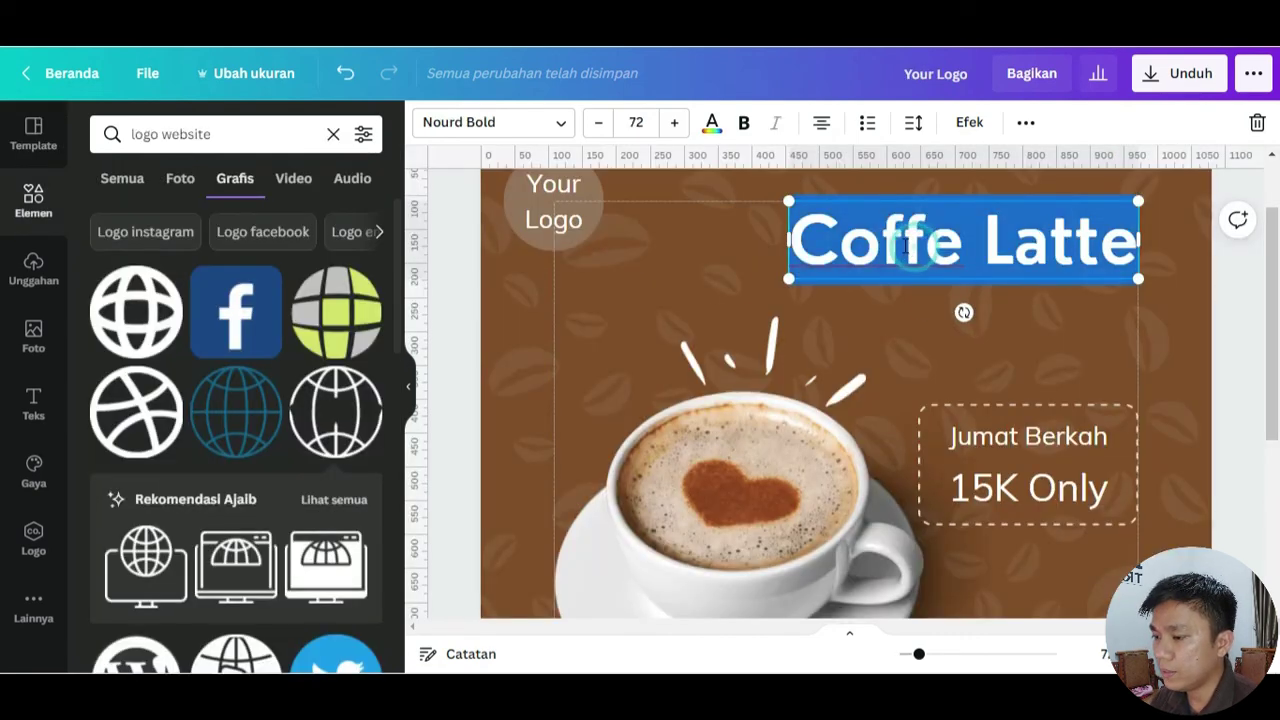
pyautogui.write('Angella White')
pyautogui.hotkey('ctrl', 'z')
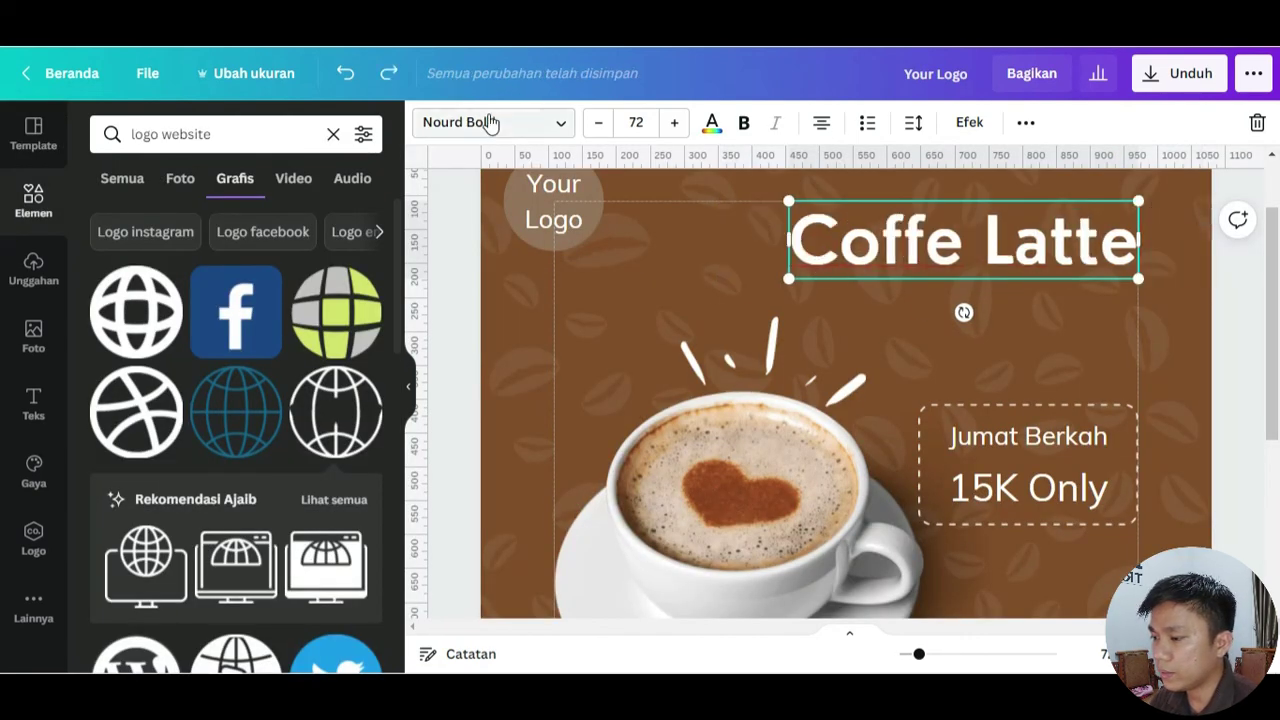
# - Set the "Coffe Latte" headline's font to Angella White and enlarge it to just over size 100, reaching the right margin guide
pyautogui.click(486, 123)
pyautogui.click(194, 131)
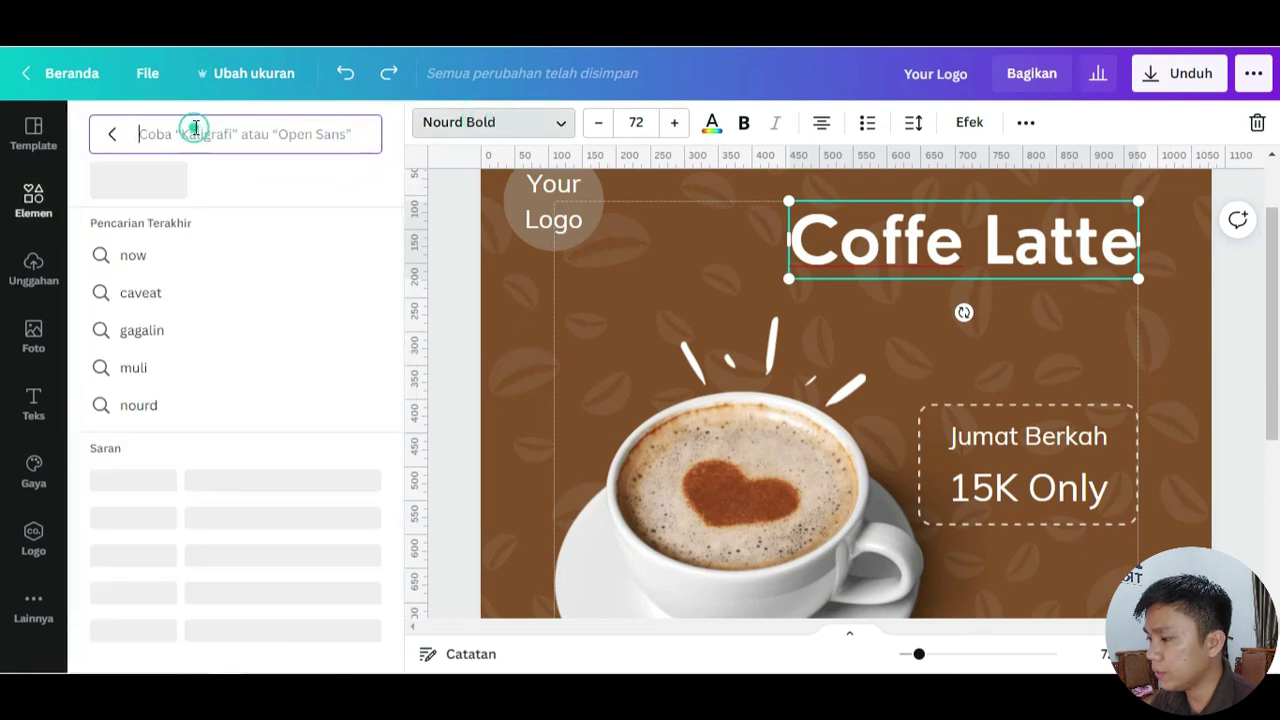
pyautogui.write('Angella White')
pyautogui.click(188, 214)
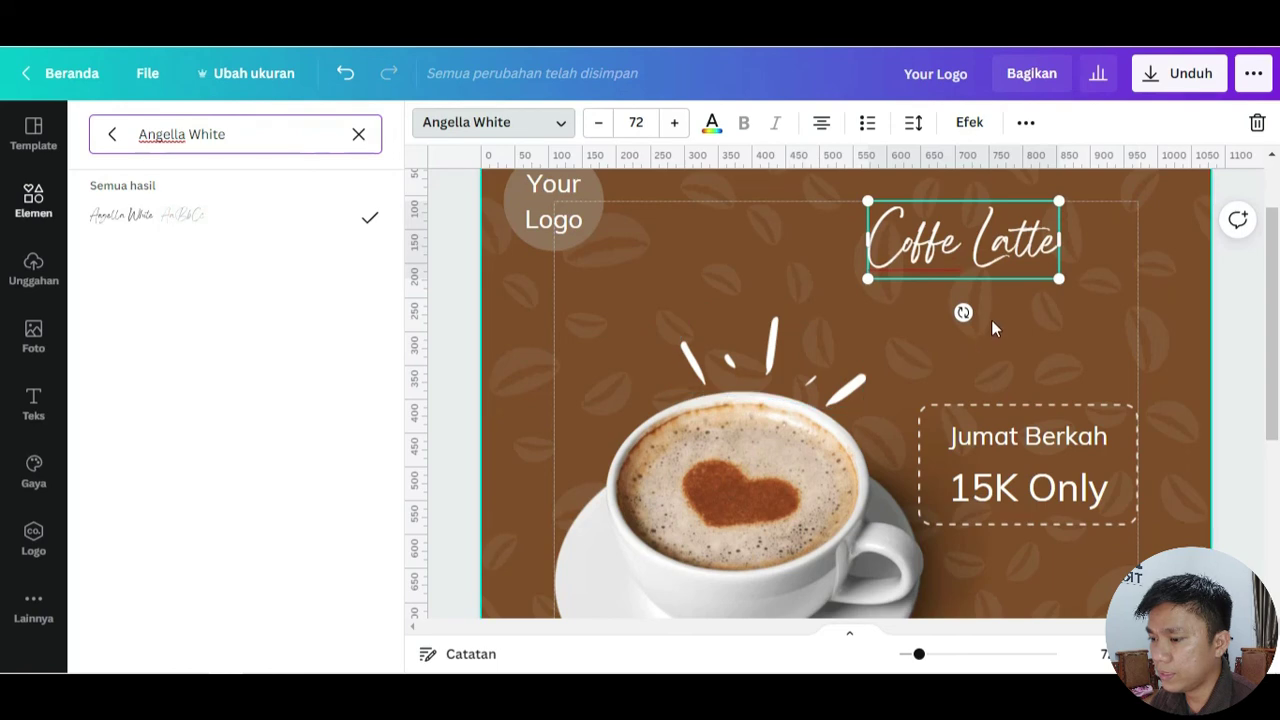
pyautogui.moveTo(1059, 278); pyautogui.dragTo(1138, 310)
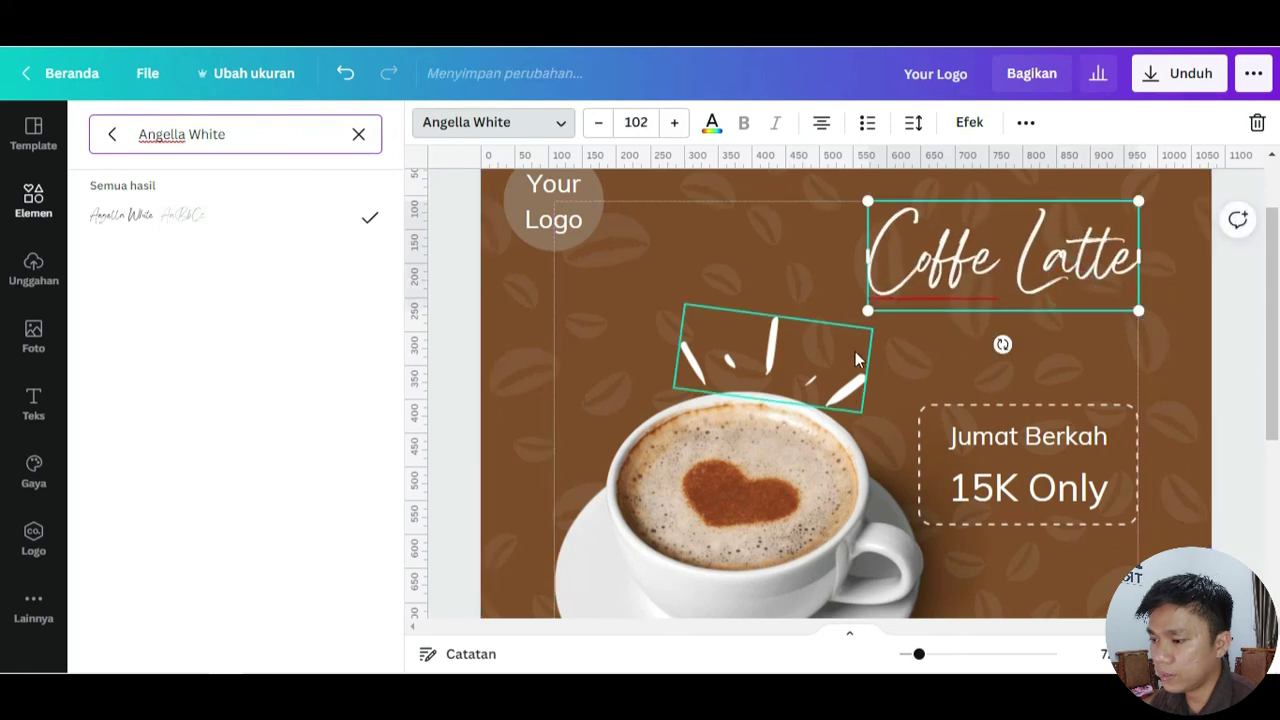
pyautogui.moveTo(867, 310); pyautogui.dragTo(860, 309)
# - Change both text lines in the dashed price box, "Jumat Berkah" and "15K Only", to the Nourd Light font
pyautogui.click(1065, 441)
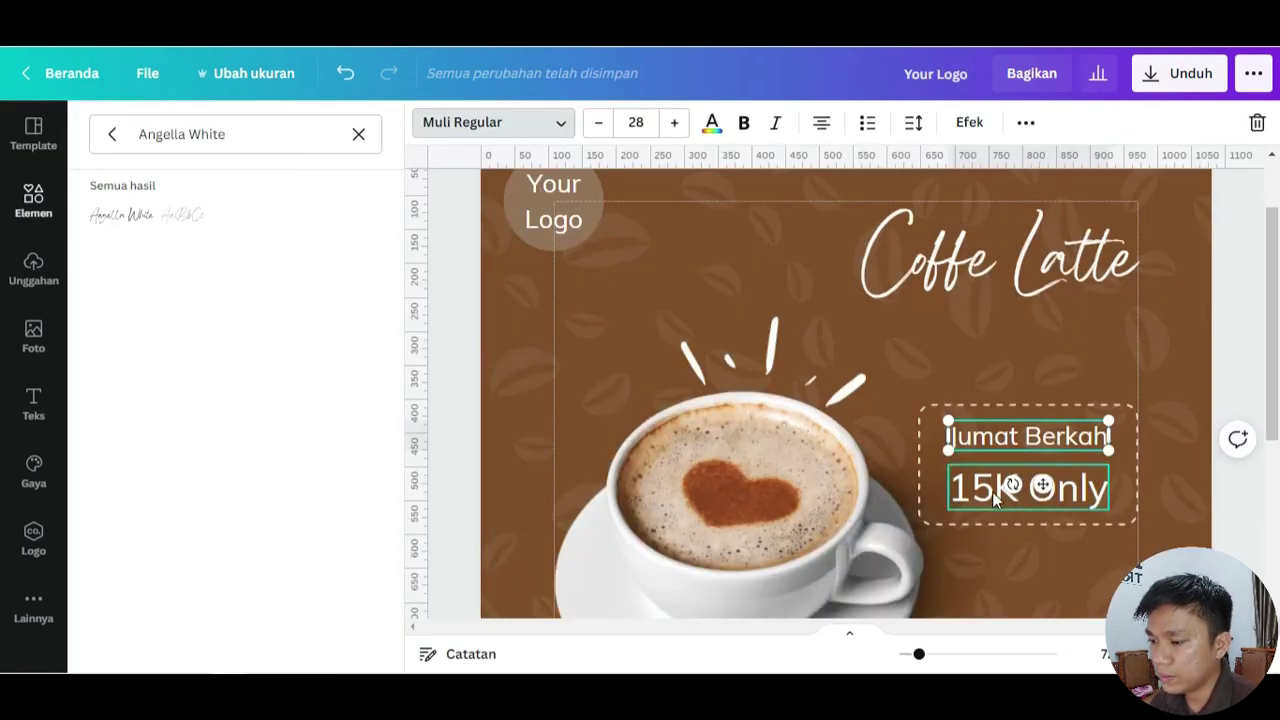
pyautogui.click(983, 509)
pyautogui.click(987, 428)
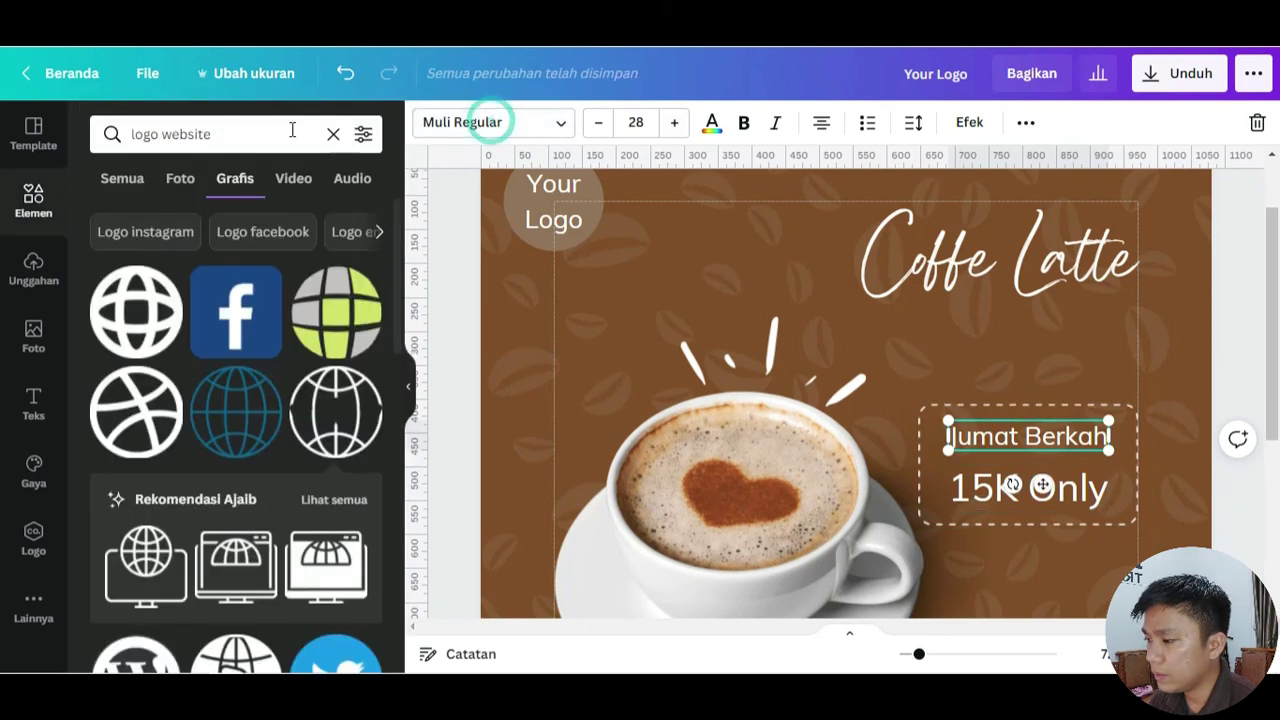
pyautogui.click(494, 123)
pyautogui.tripleClick(286, 134)
pyautogui.write('Nourd Light')
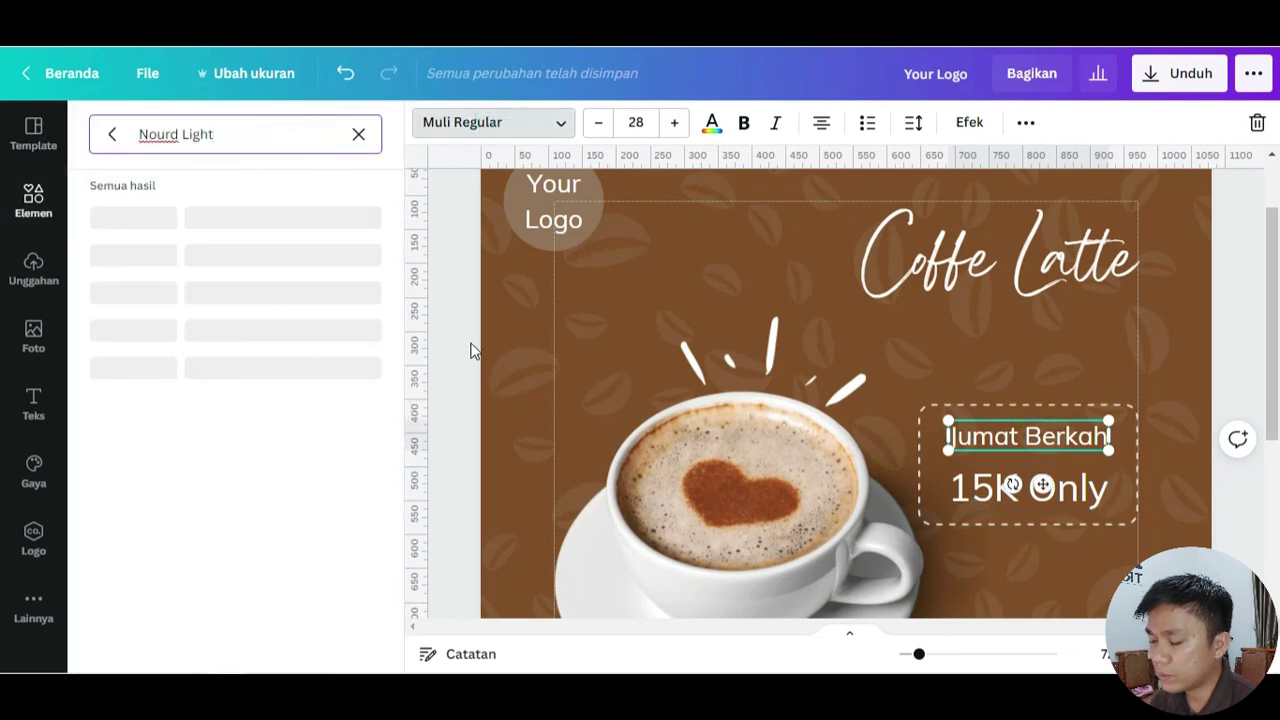
pyautogui.click(236, 226)
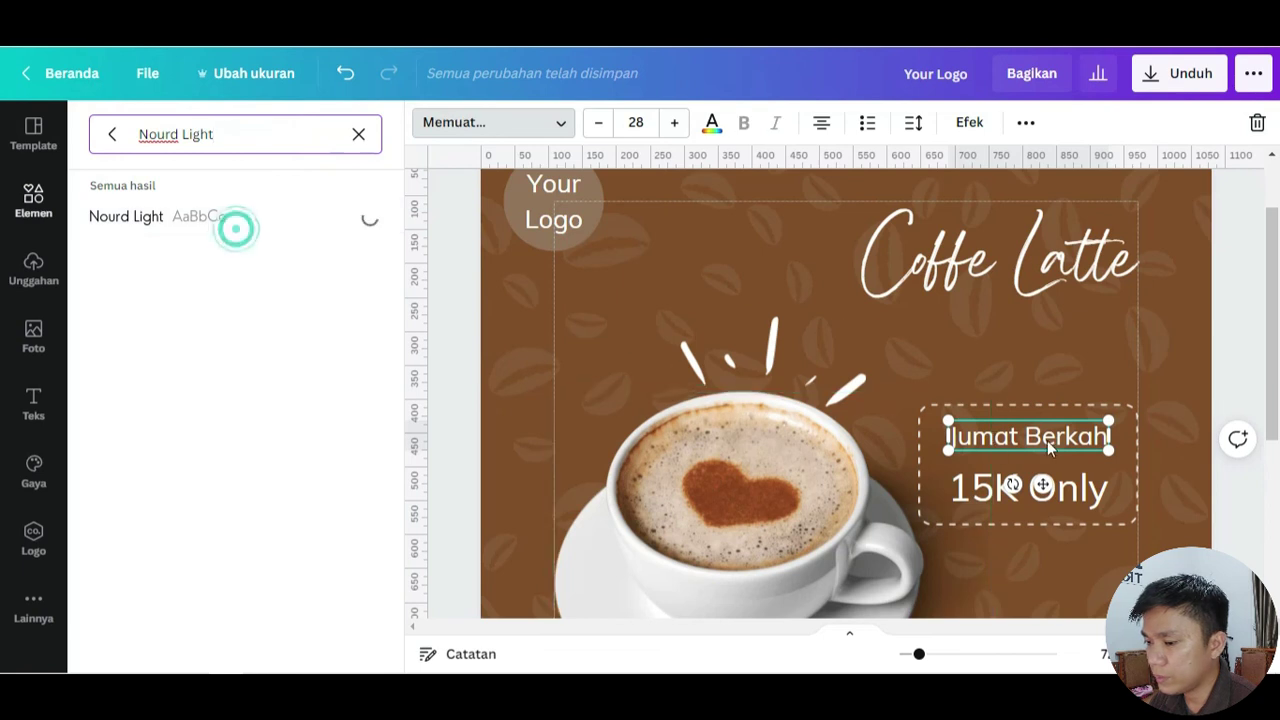
pyautogui.click(1093, 500)
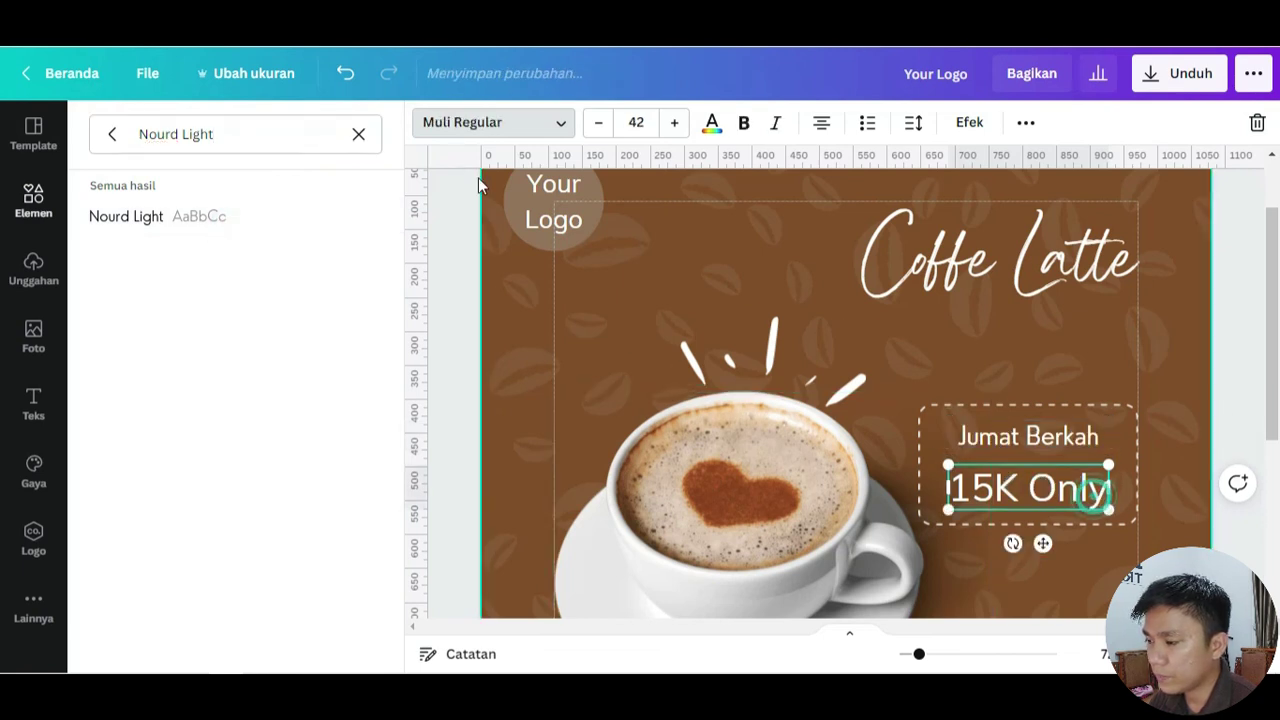
pyautogui.click(226, 224)
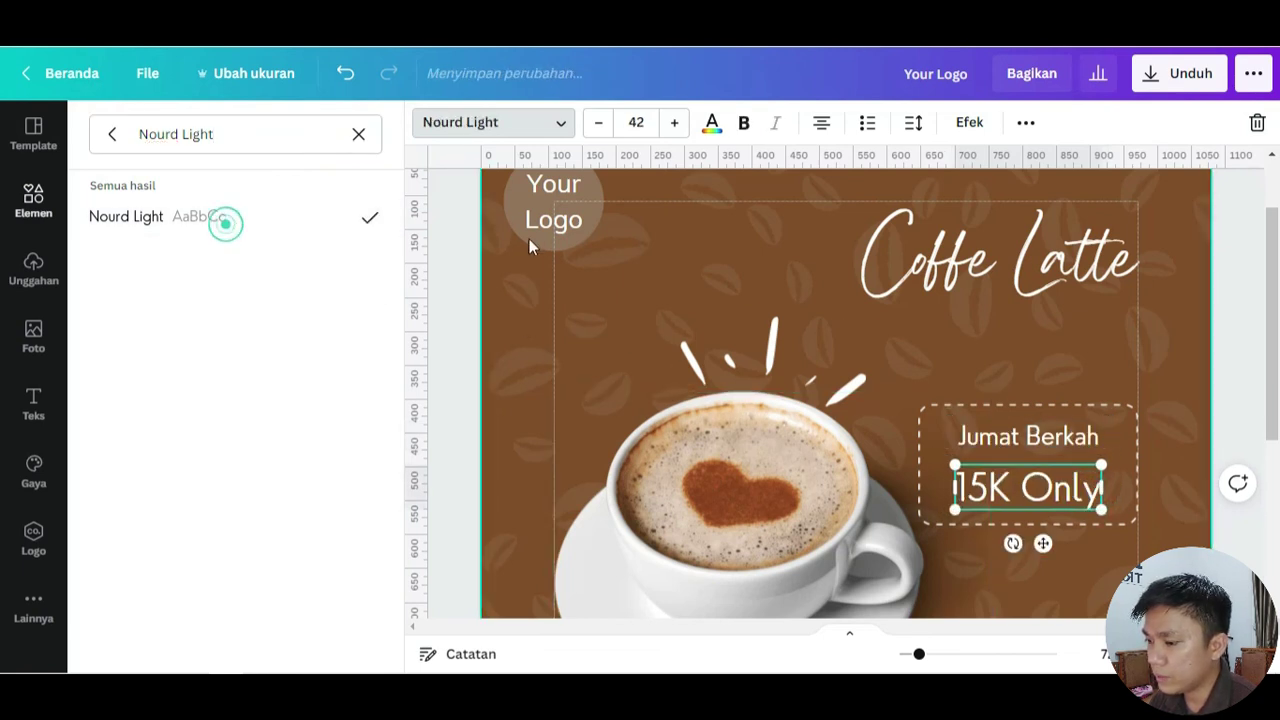
# - Apply the Nourd Light font to the "Your Logo" placeholder text and the quoted tagline
pyautogui.click(535, 225)
pyautogui.click(183, 226)
pyautogui.scroll(-3, 821, 405)
pyautogui.click(661, 490)
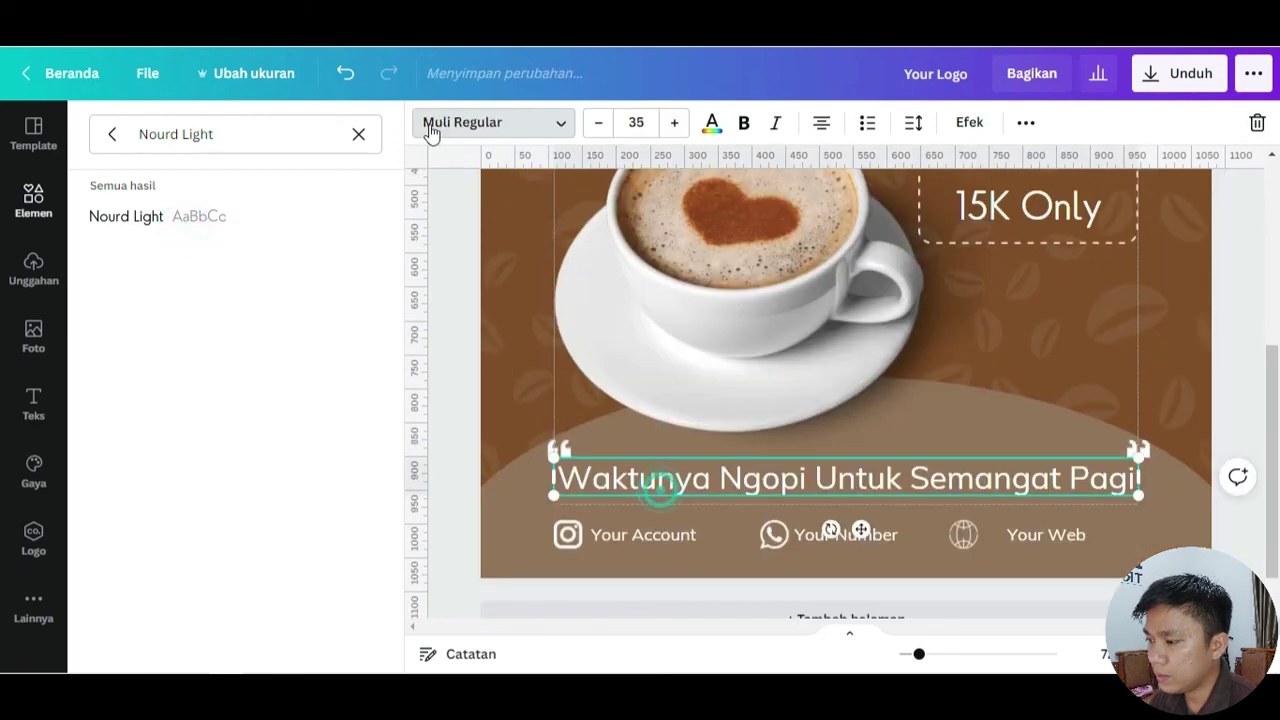
pyautogui.click(206, 224)
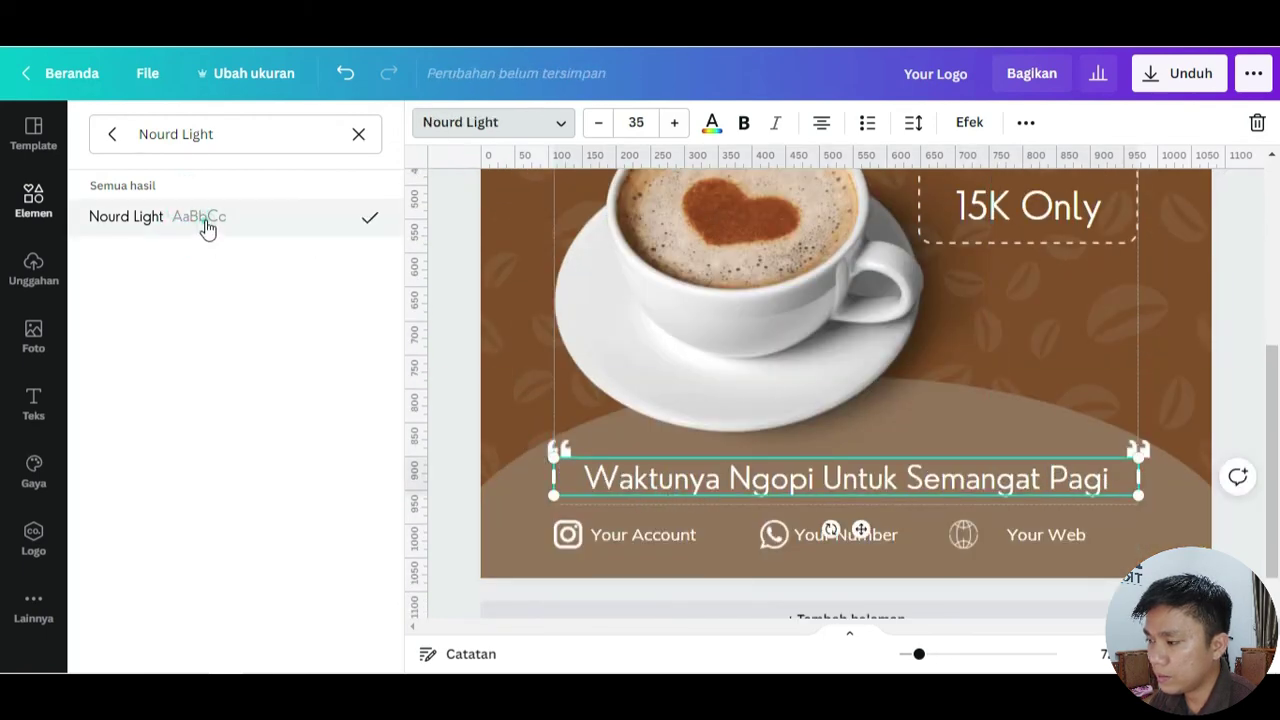
# - Apply the Nourd Light font to the three contact labels for account, number and web, and deselect them
pyautogui.click(625, 532)
pyautogui.click(177, 216)
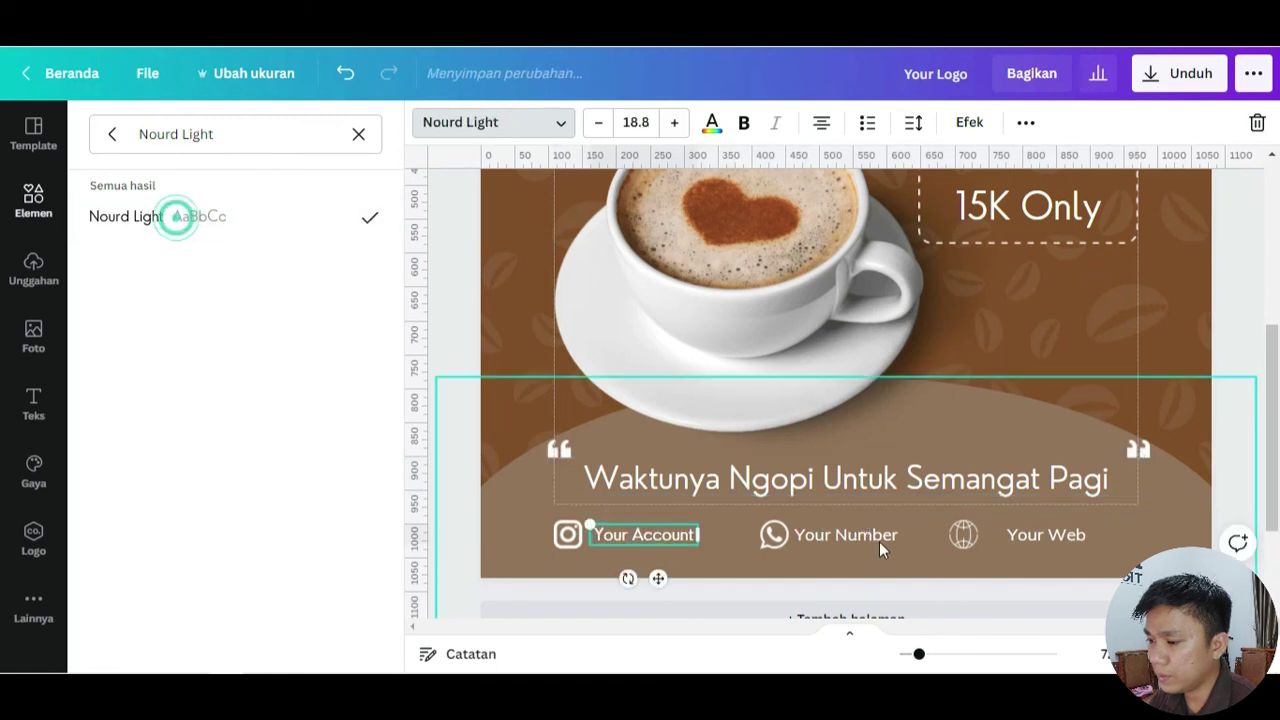
pyautogui.click(868, 535)
pyautogui.click(180, 216)
pyautogui.click(1058, 534)
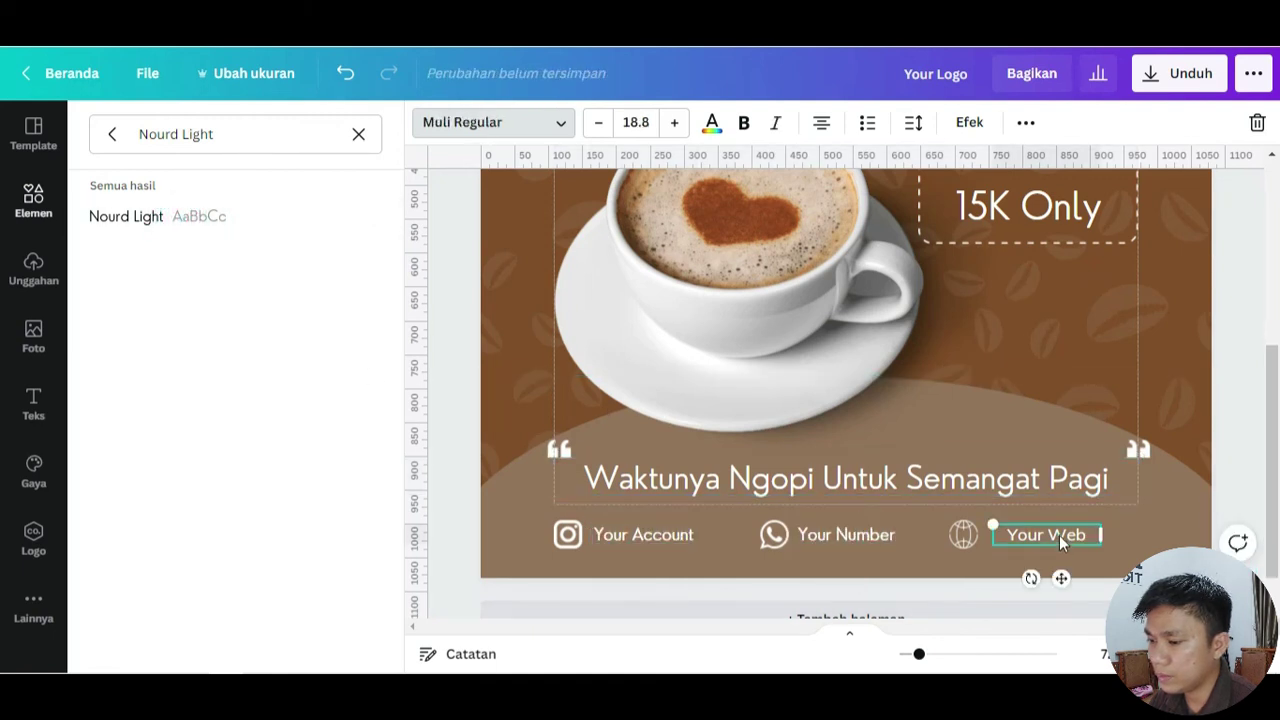
pyautogui.click(160, 216)
pyautogui.click(1199, 333)
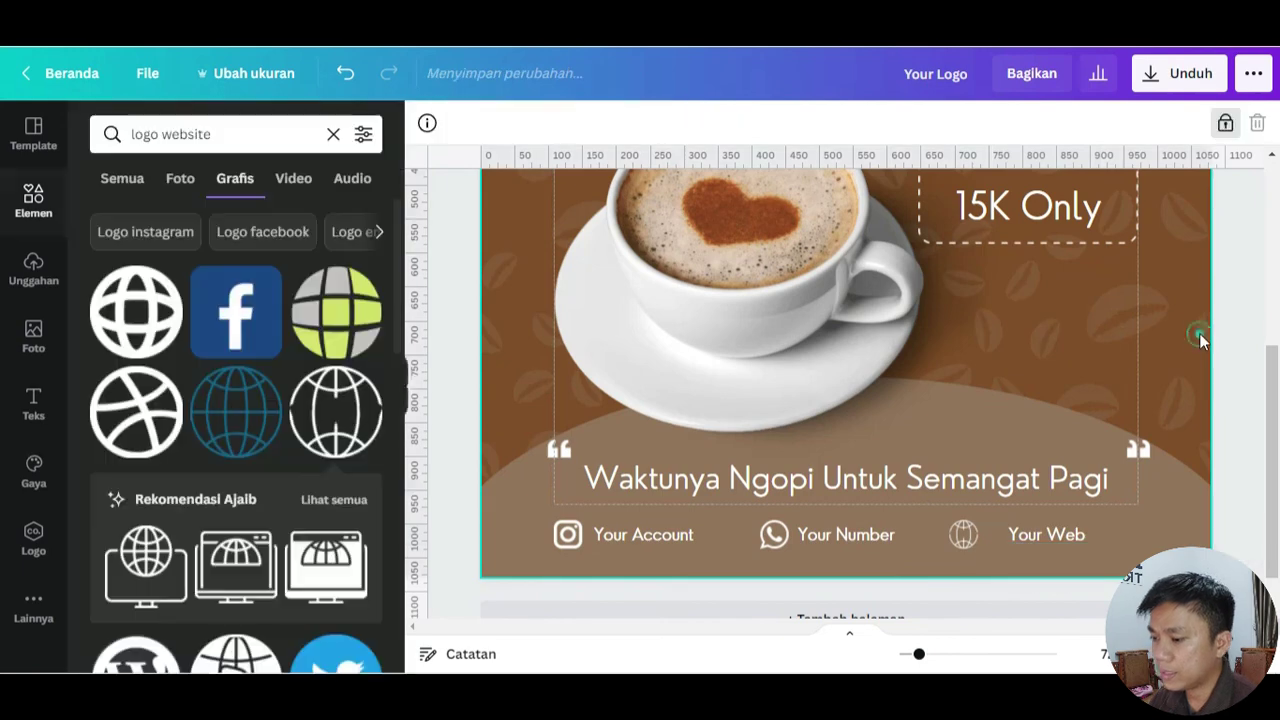
# - Look over the whole post and show it in full-screen view
pyautogui.scroll(1, 1201, 348)
pyautogui.scroll(5, 1201, 348)
pyautogui.scroll(-2, 1201, 349)
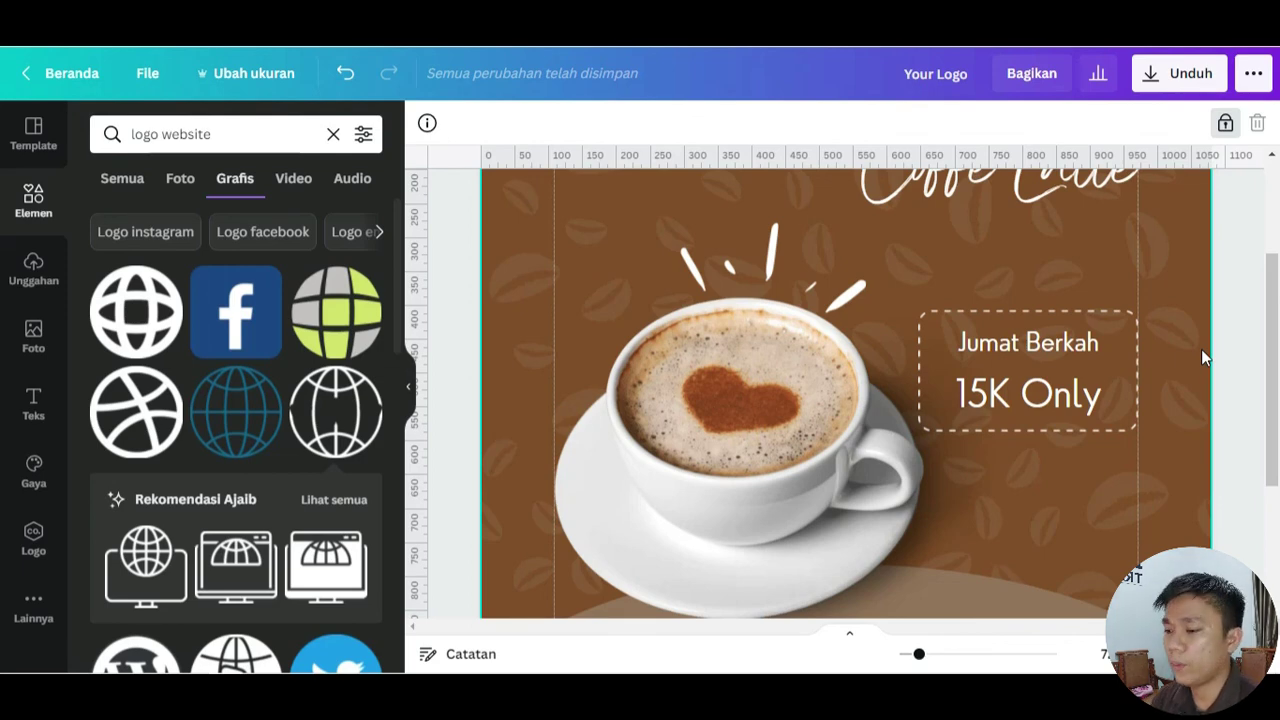
pyautogui.scroll(-5, 1201, 349)
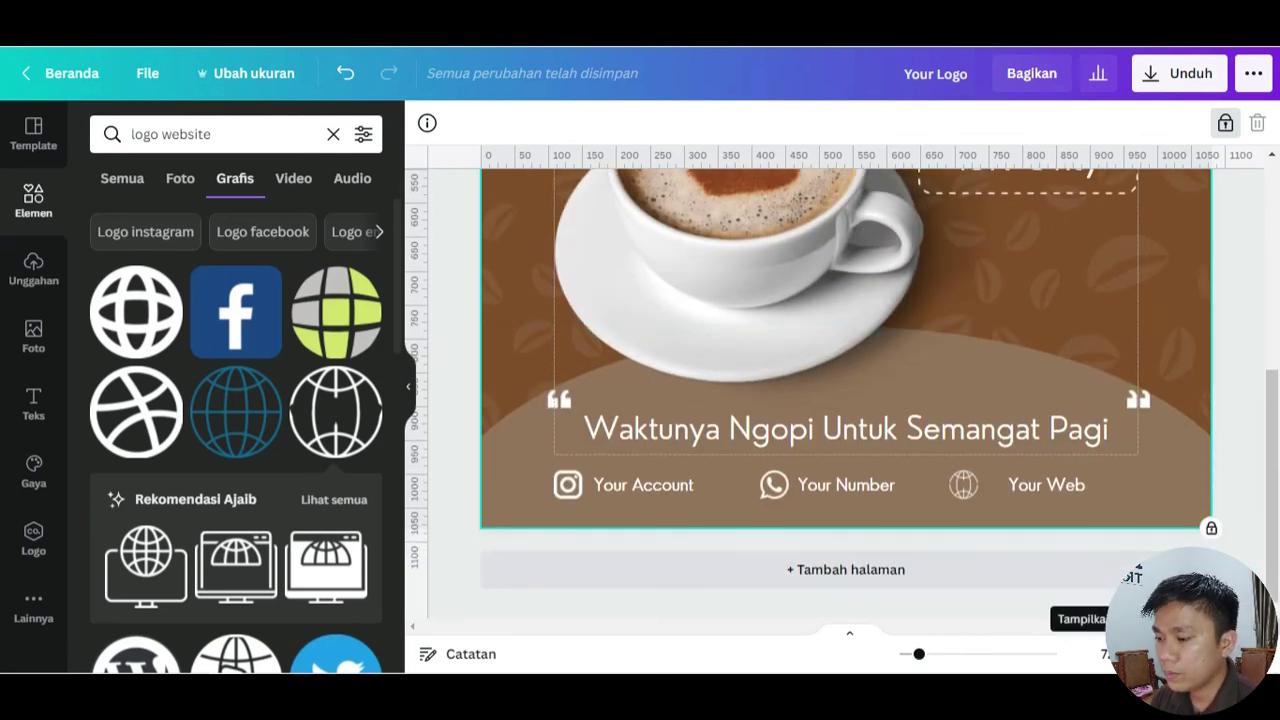
pyautogui.click(1240, 654)
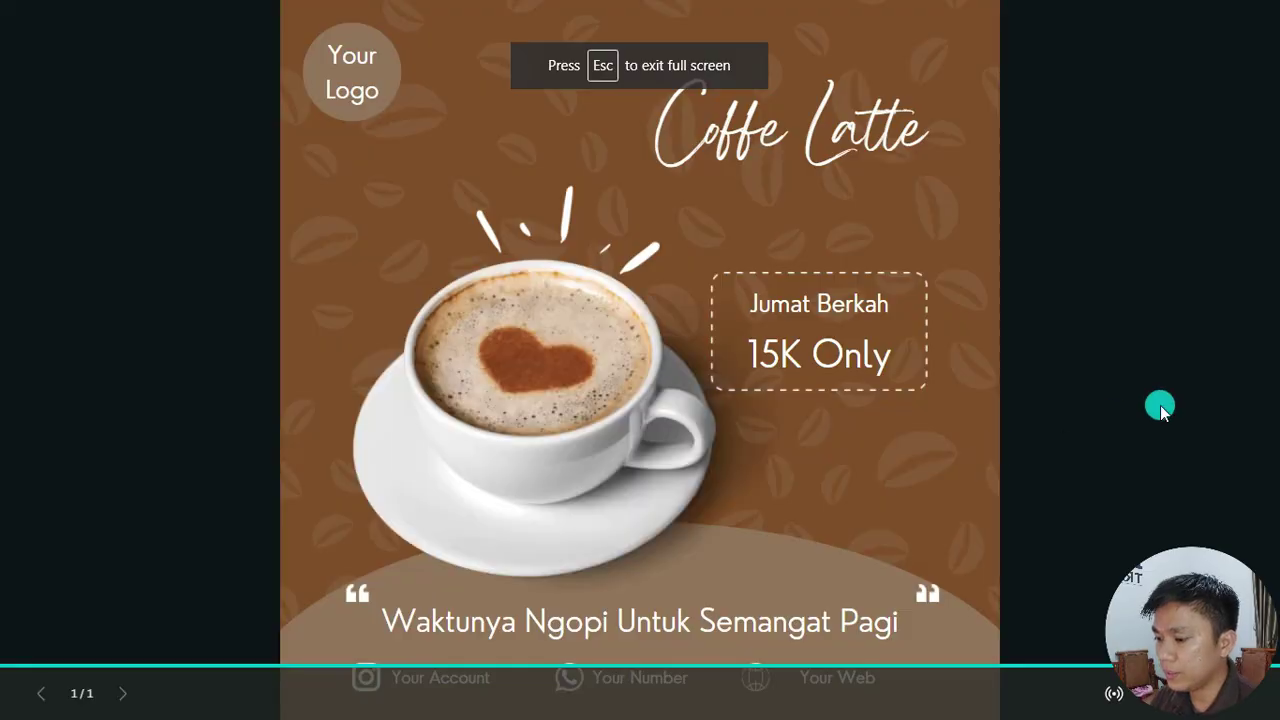